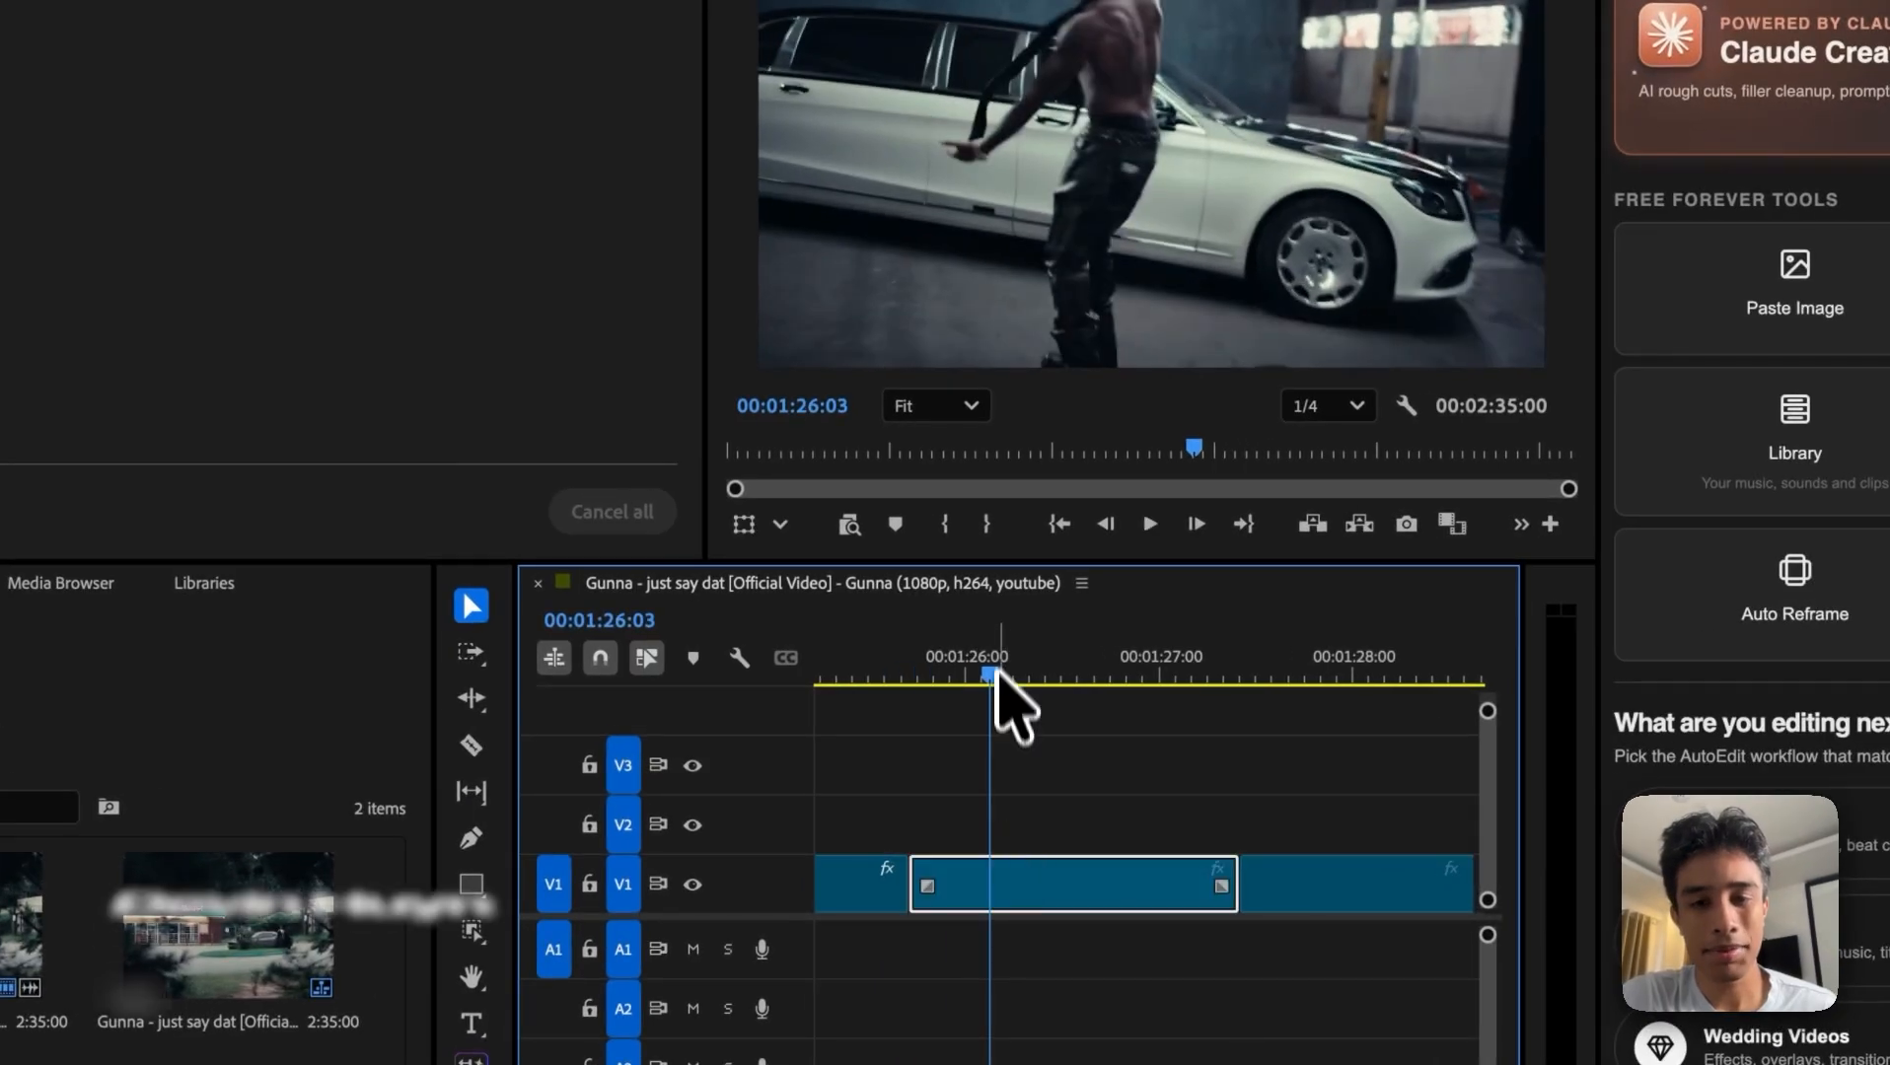
drag(997, 670, 907, 643)
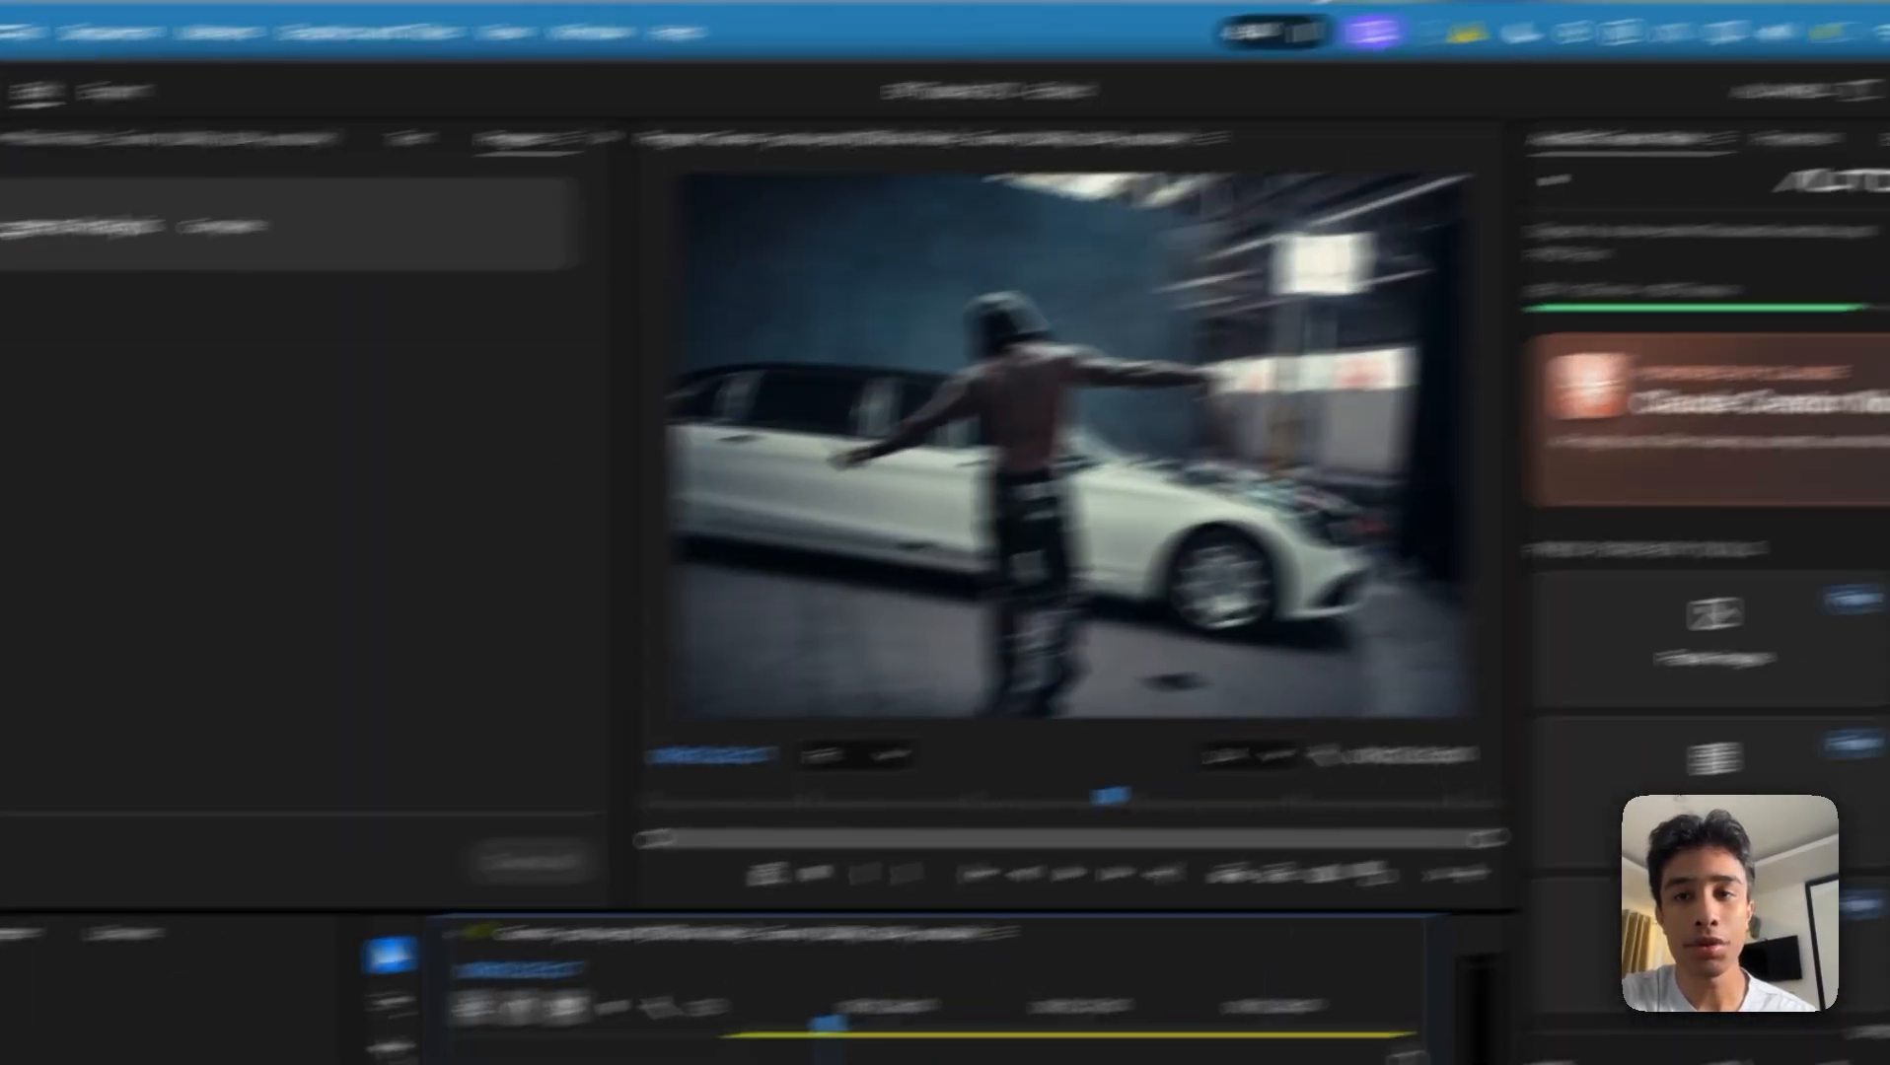
scroll(1475, 178, down, 4)
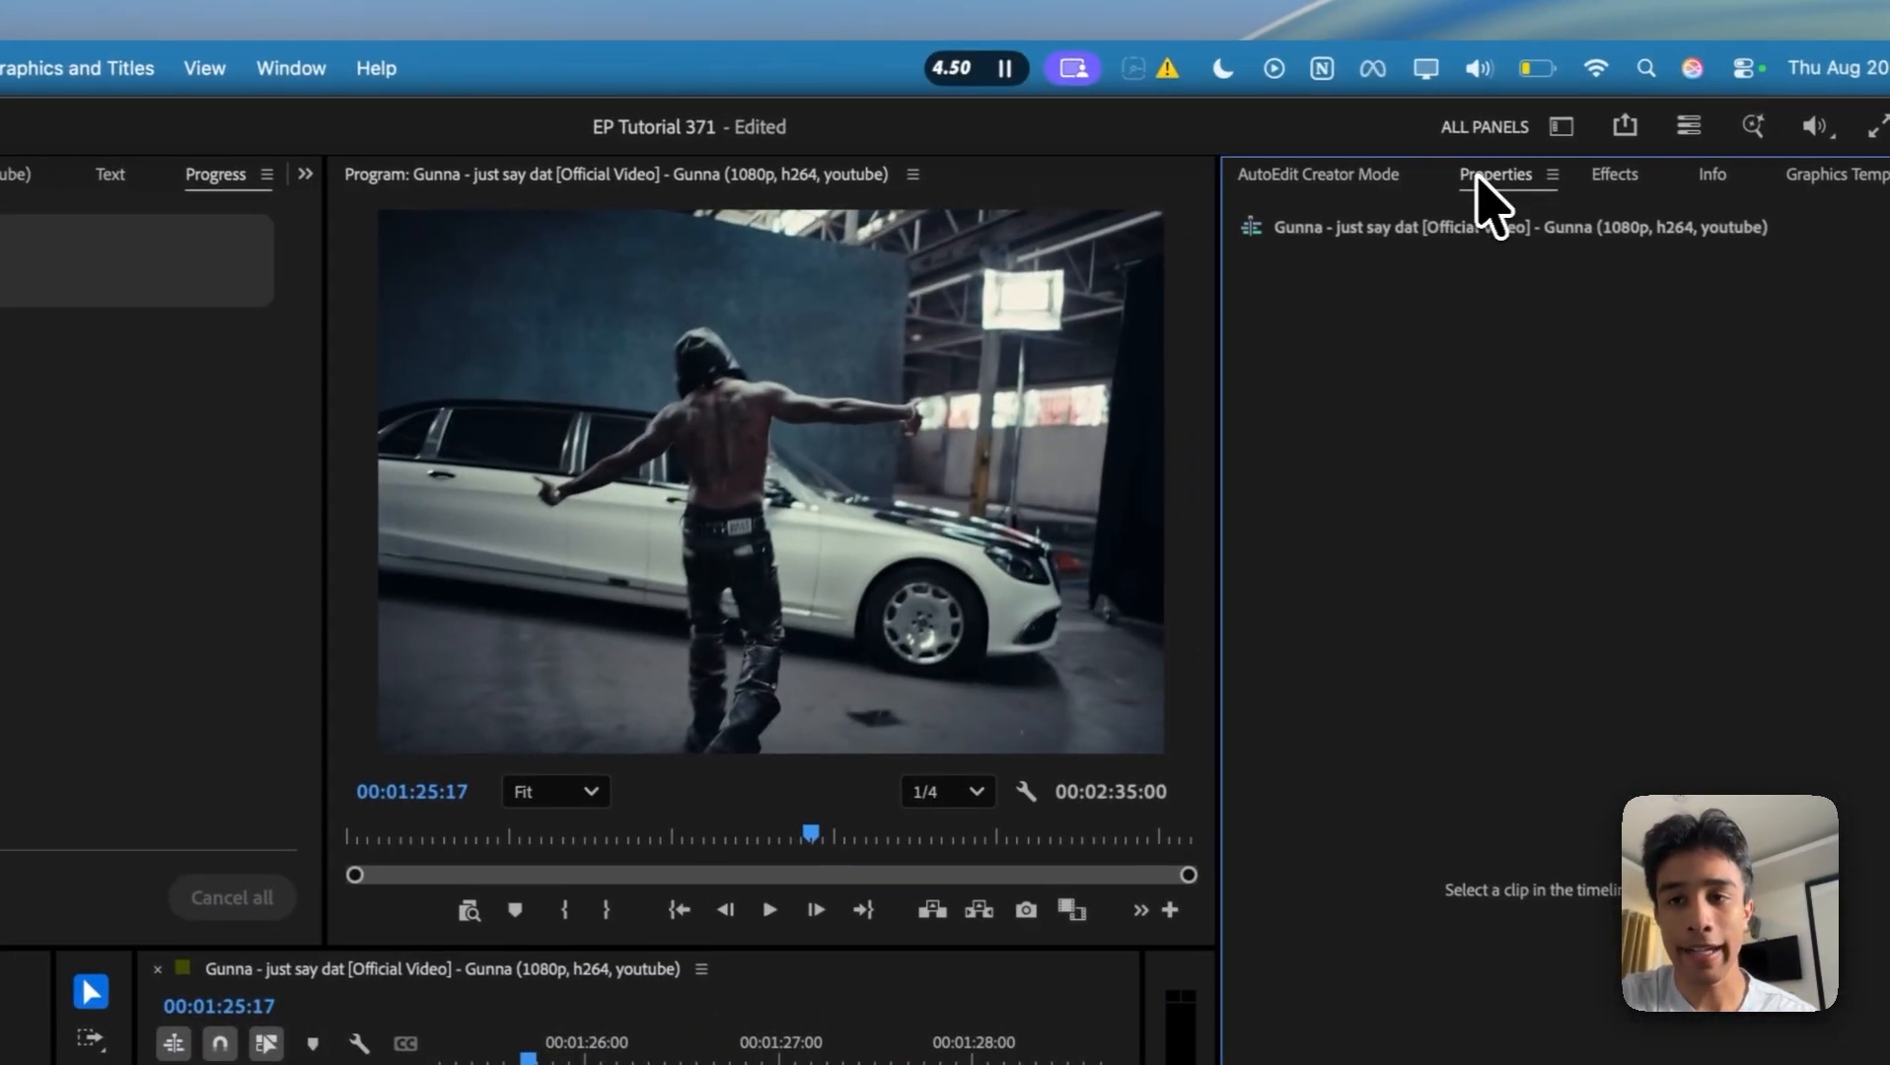
scroll(1474, 176, down, 2)
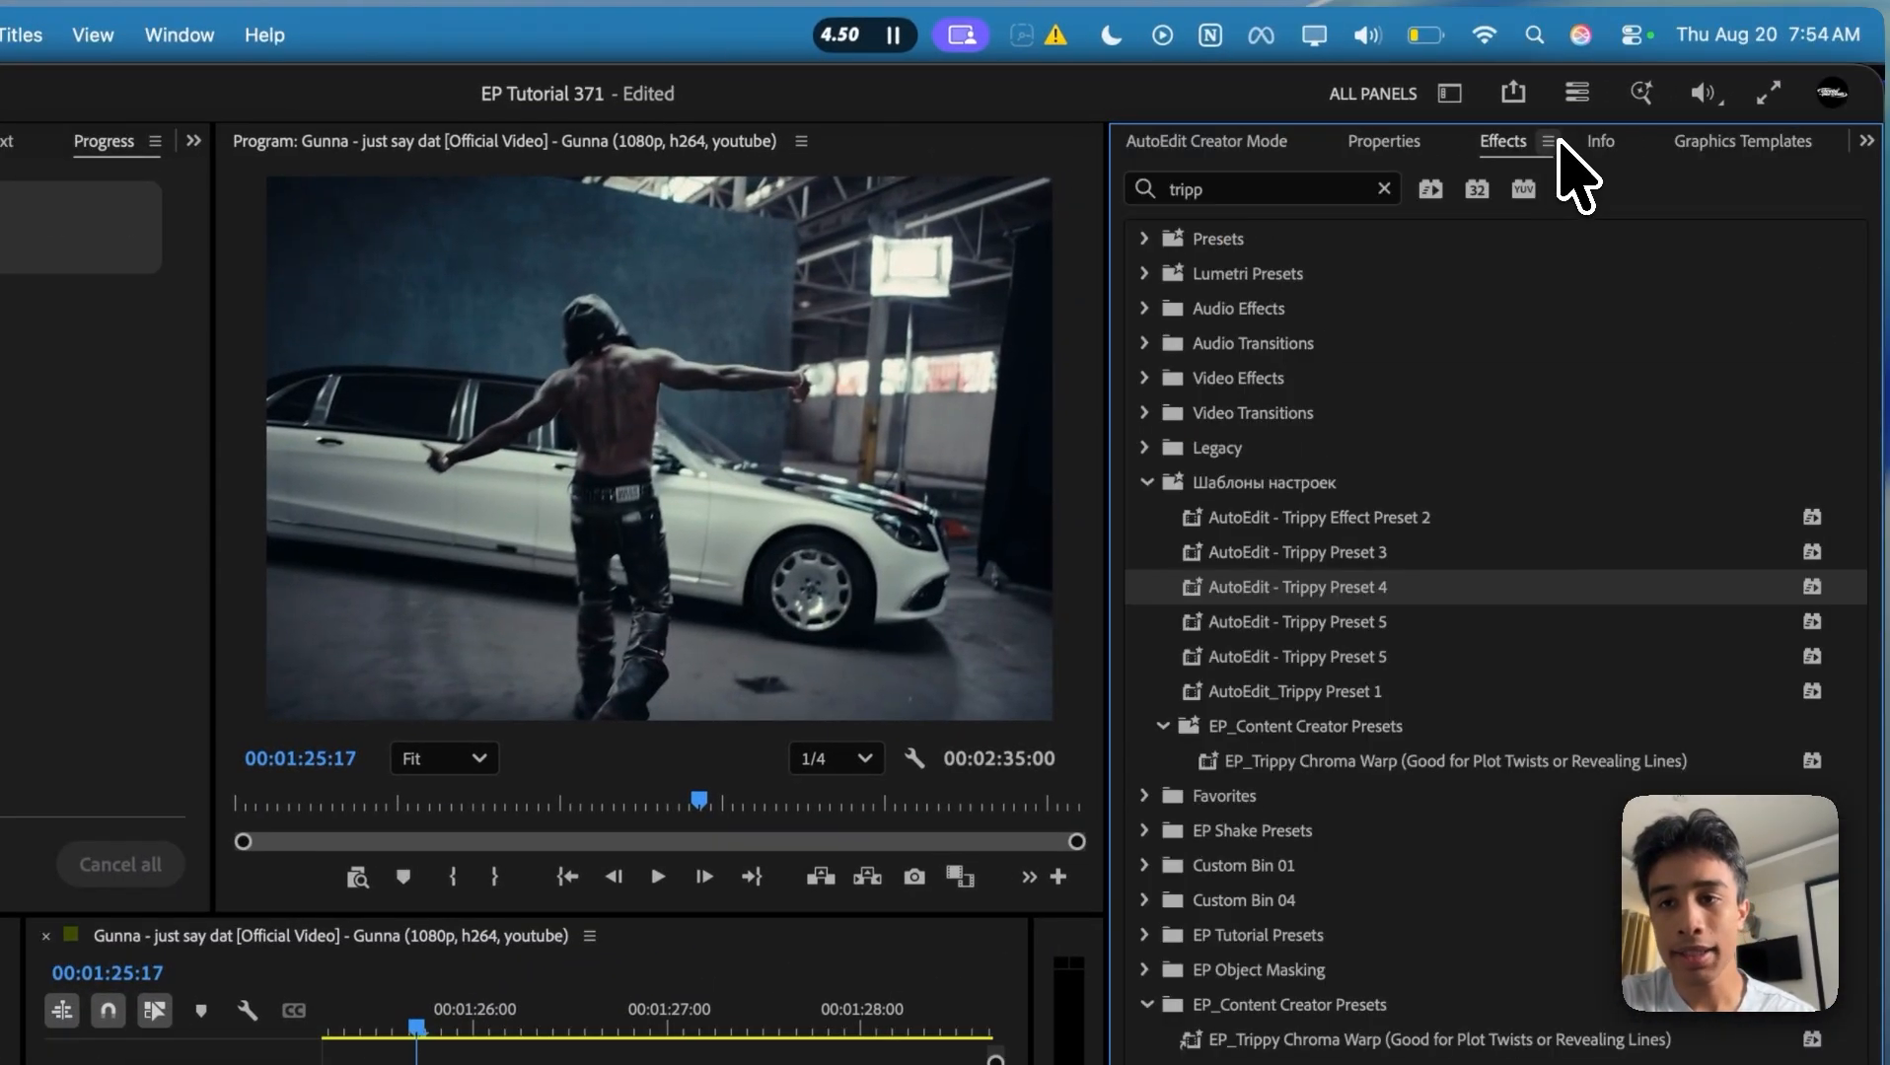
Step: Start importing effect presets from the Downloads folder and cancel the import
click(1556, 142)
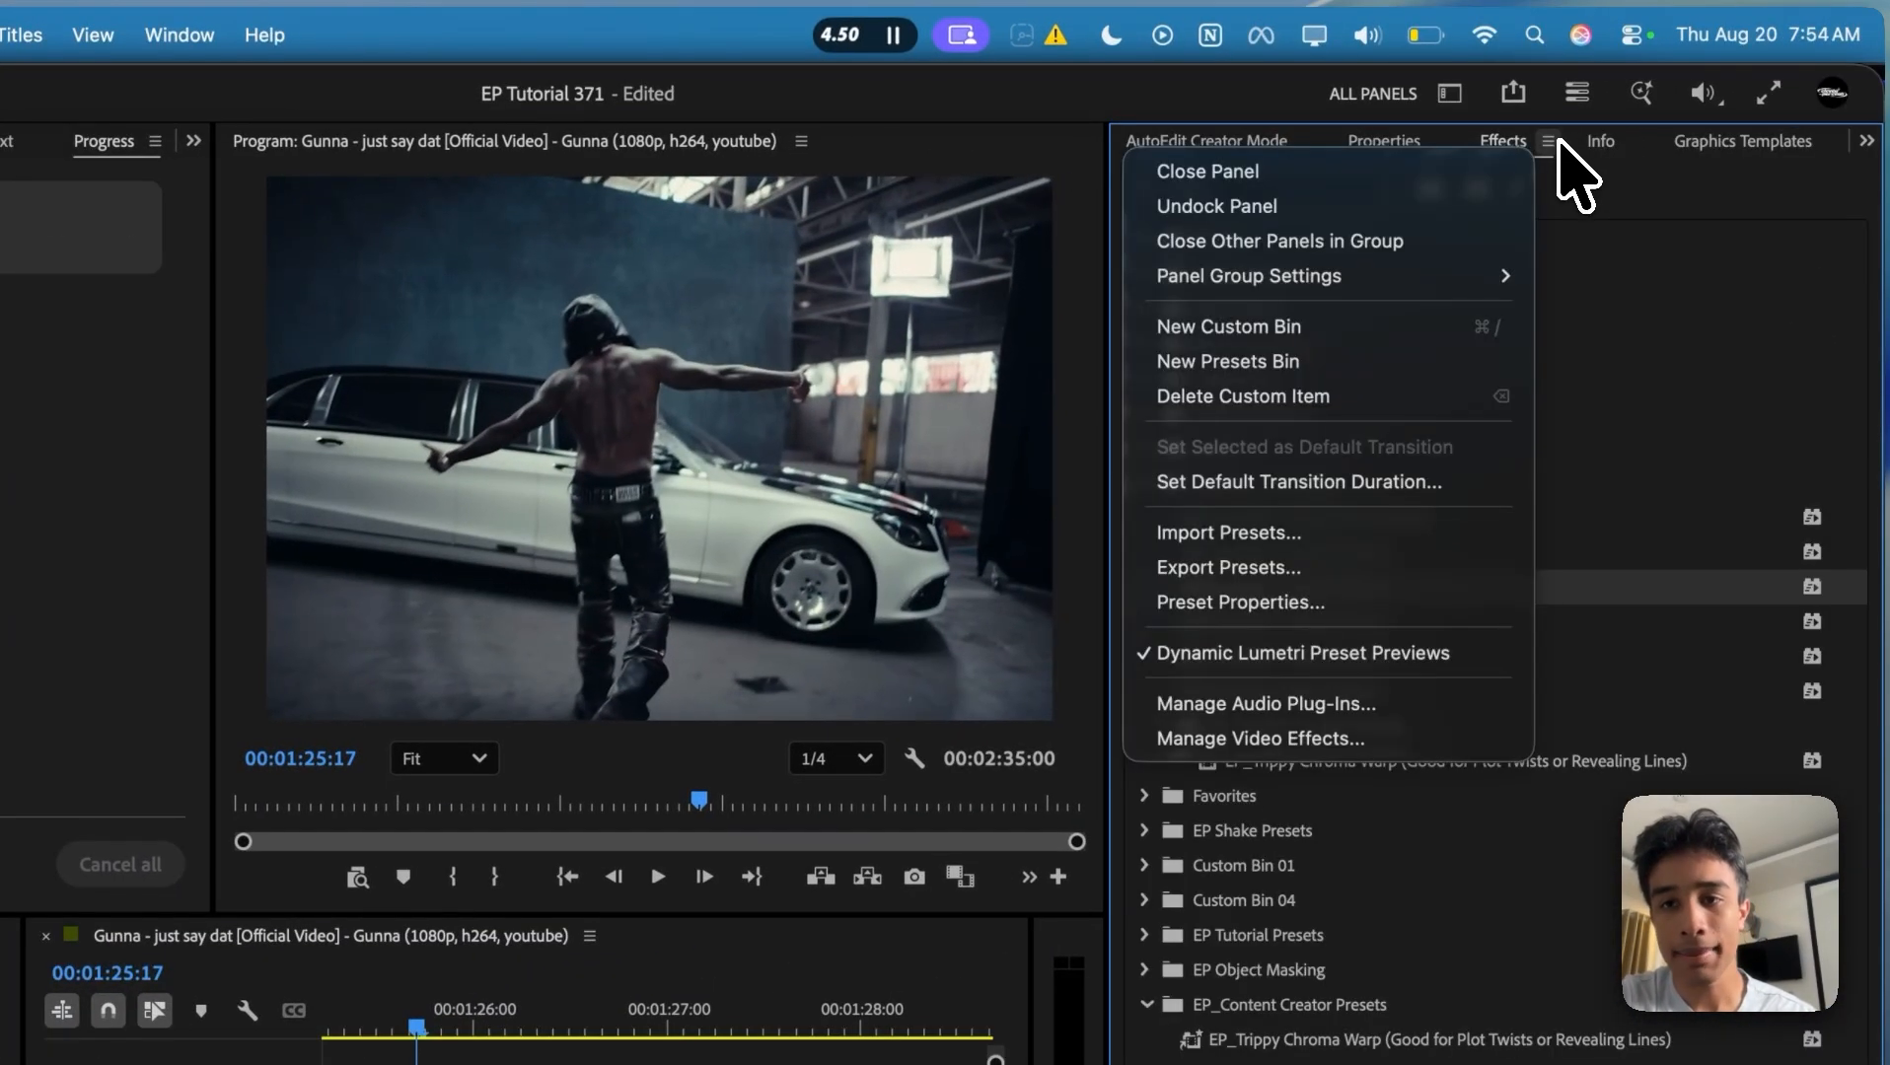
click(1295, 533)
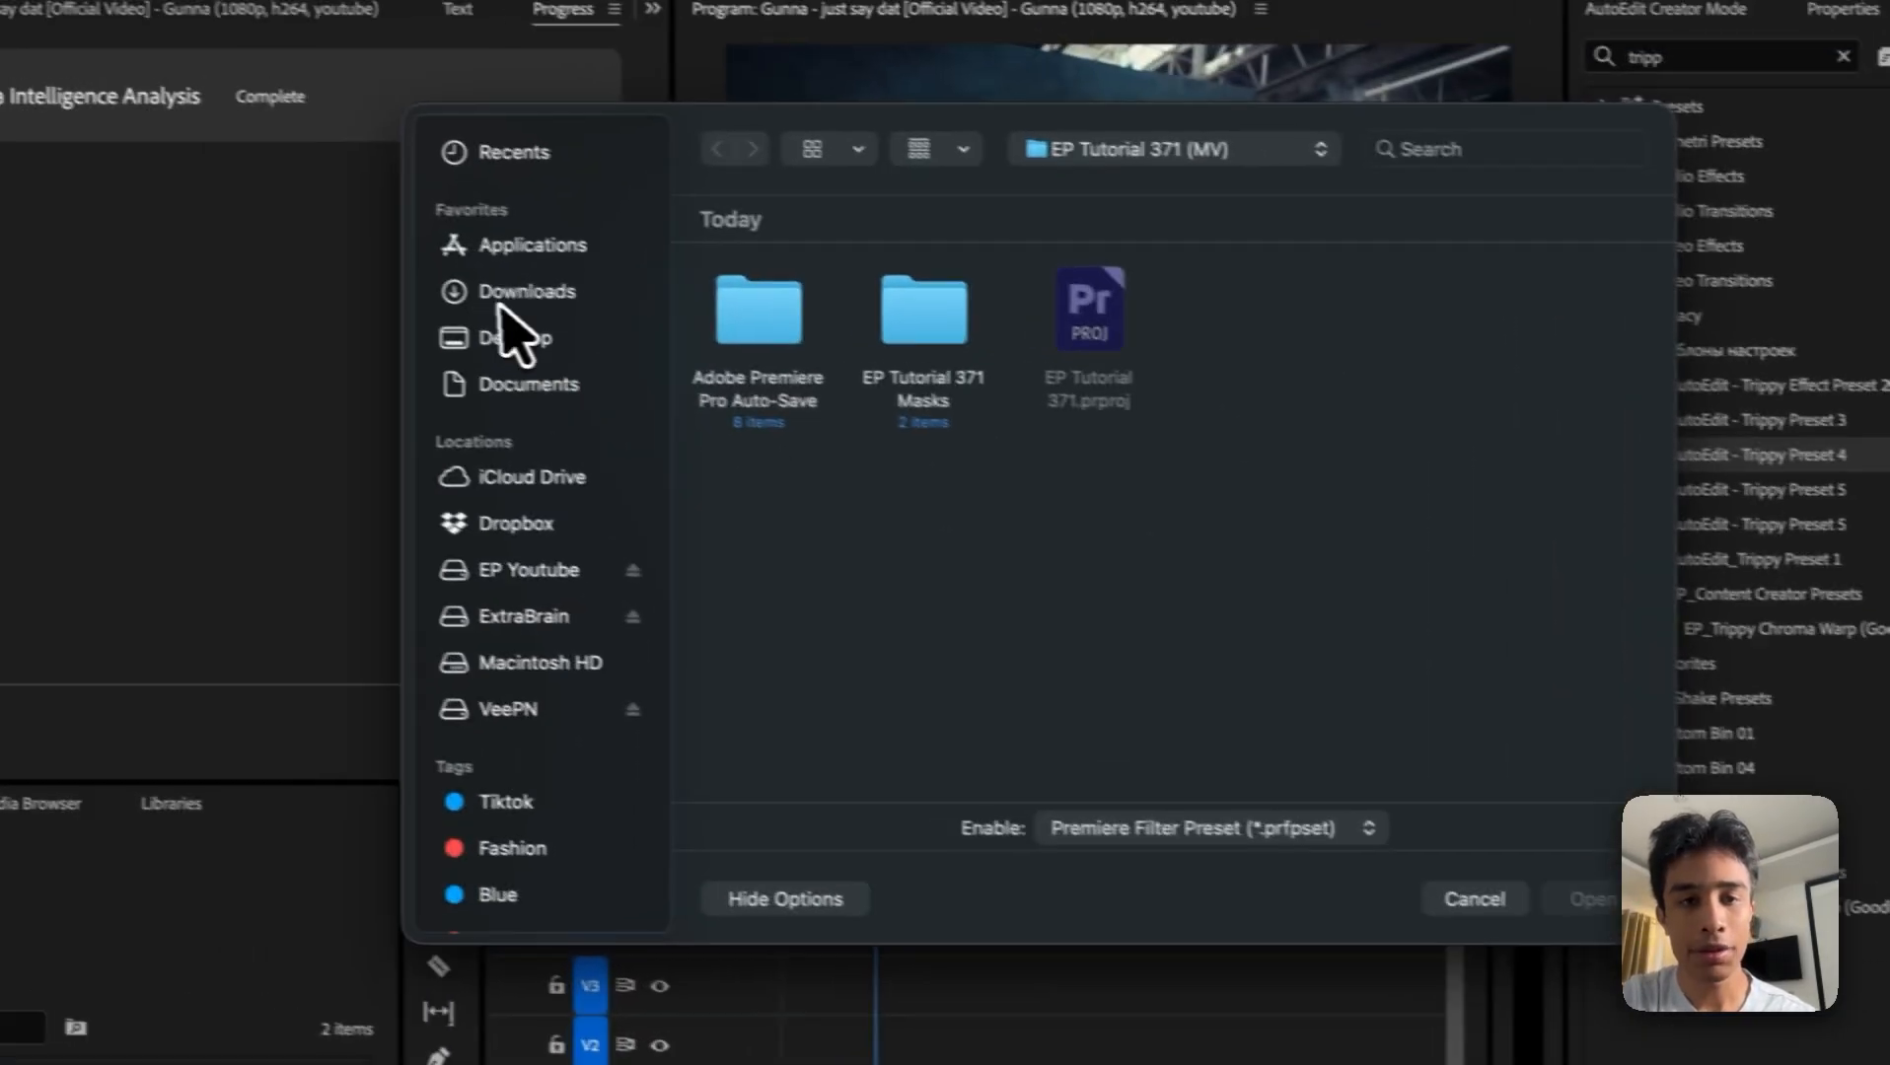
click(61, 423)
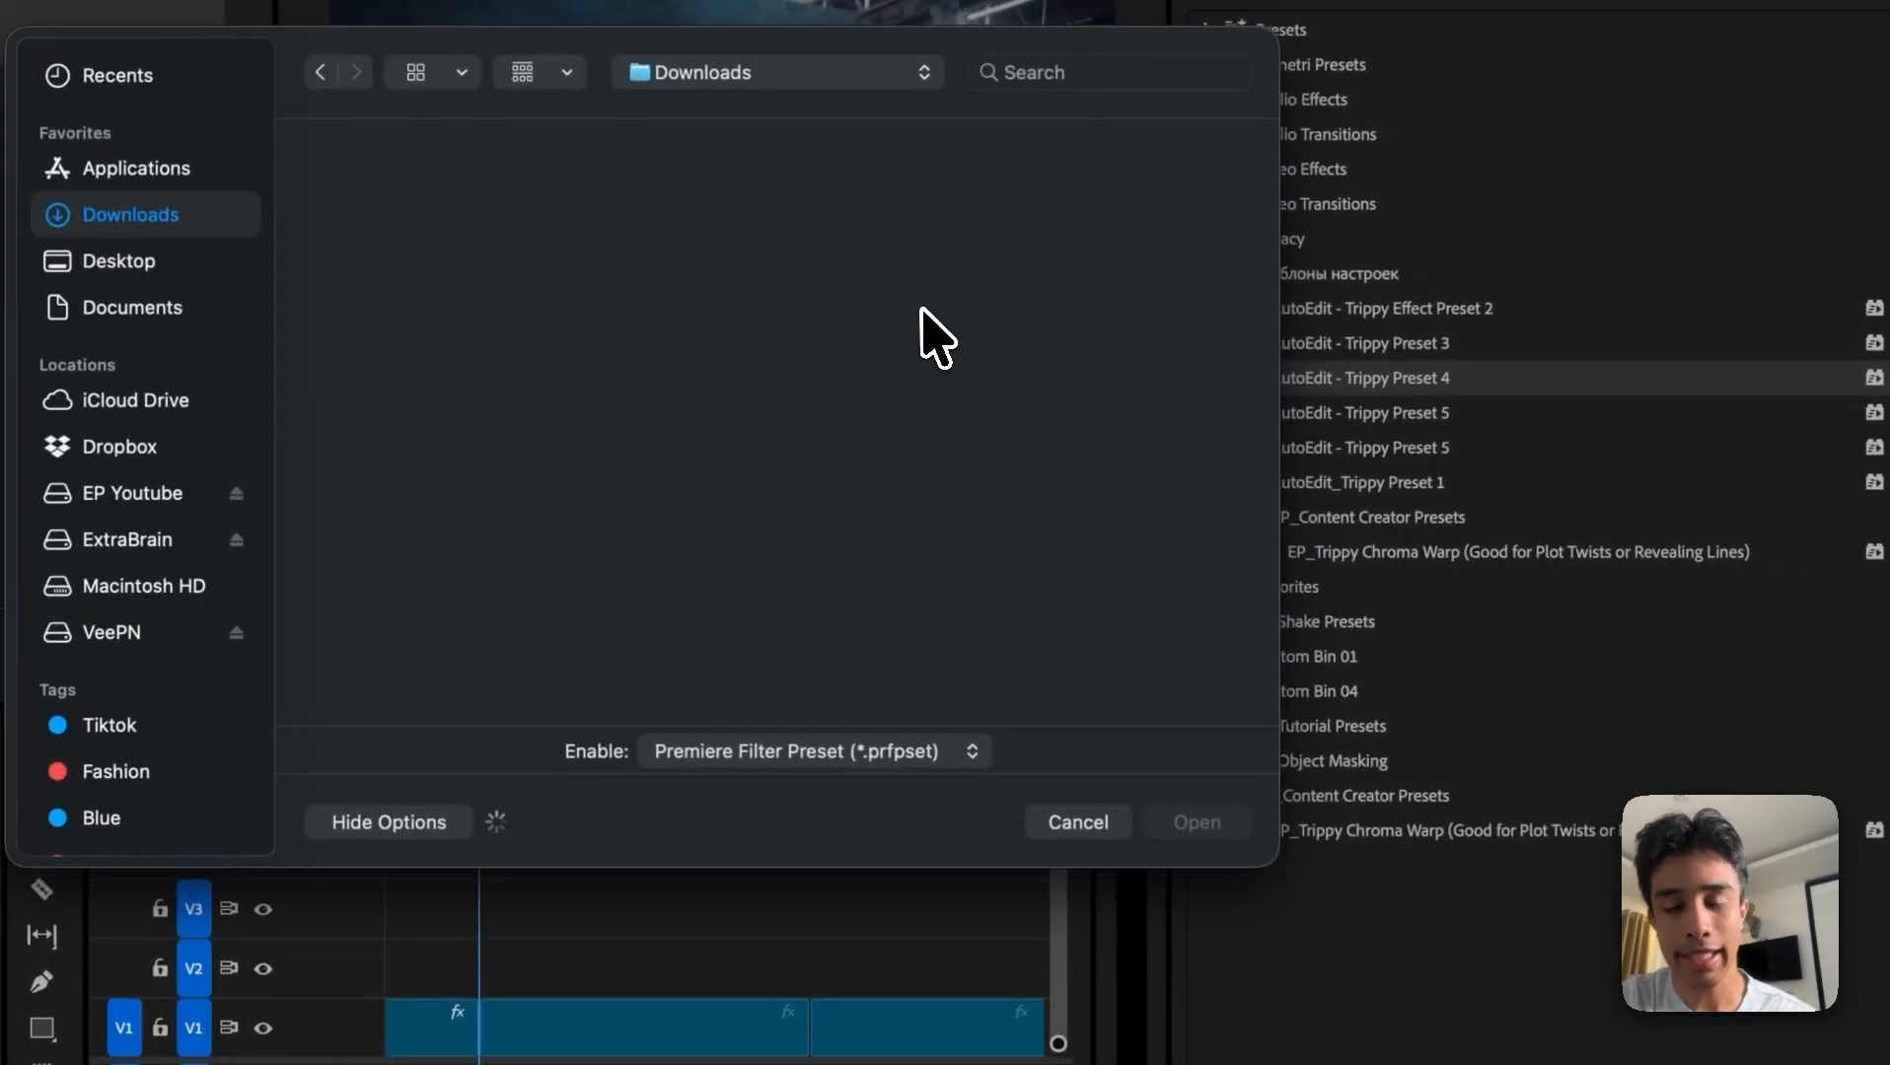
click(1251, 854)
Step: Search the effects library for "autoedit" and browse the matching presets
click(1247, 143)
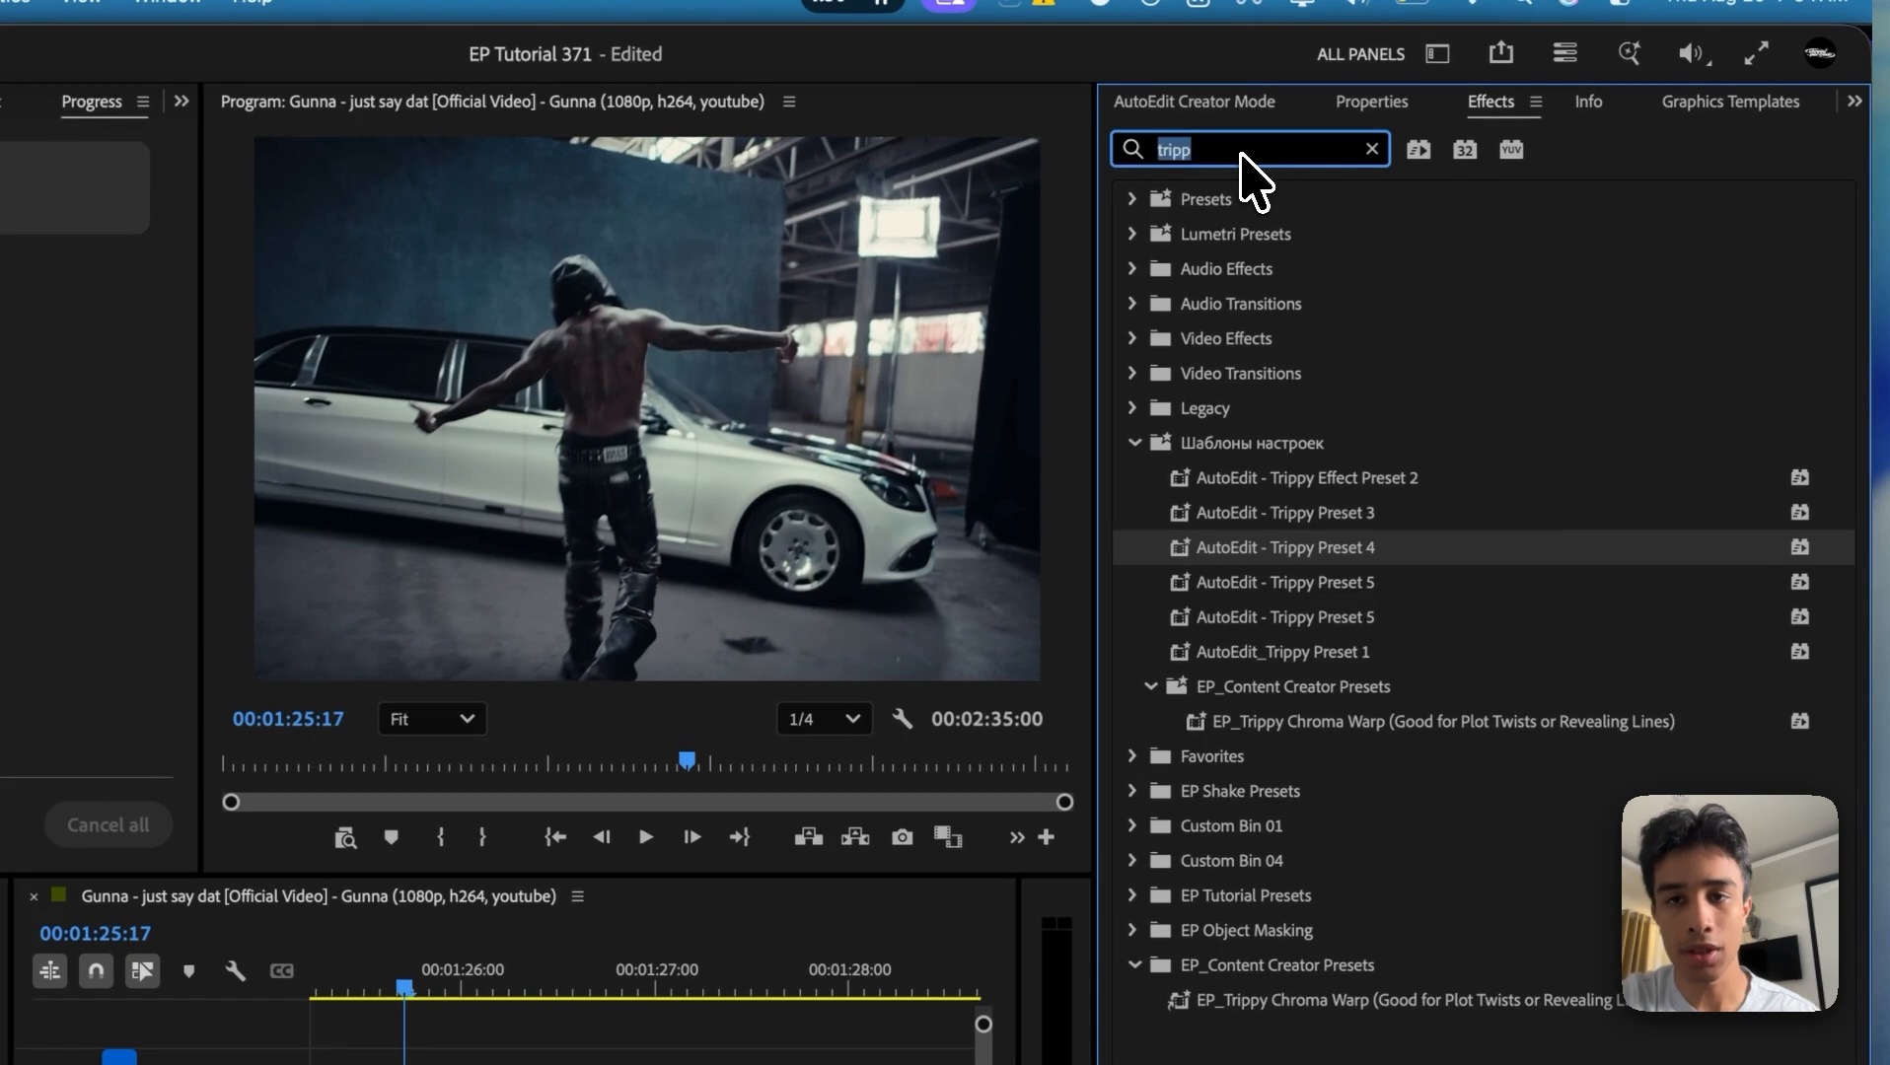
text(autoedit)
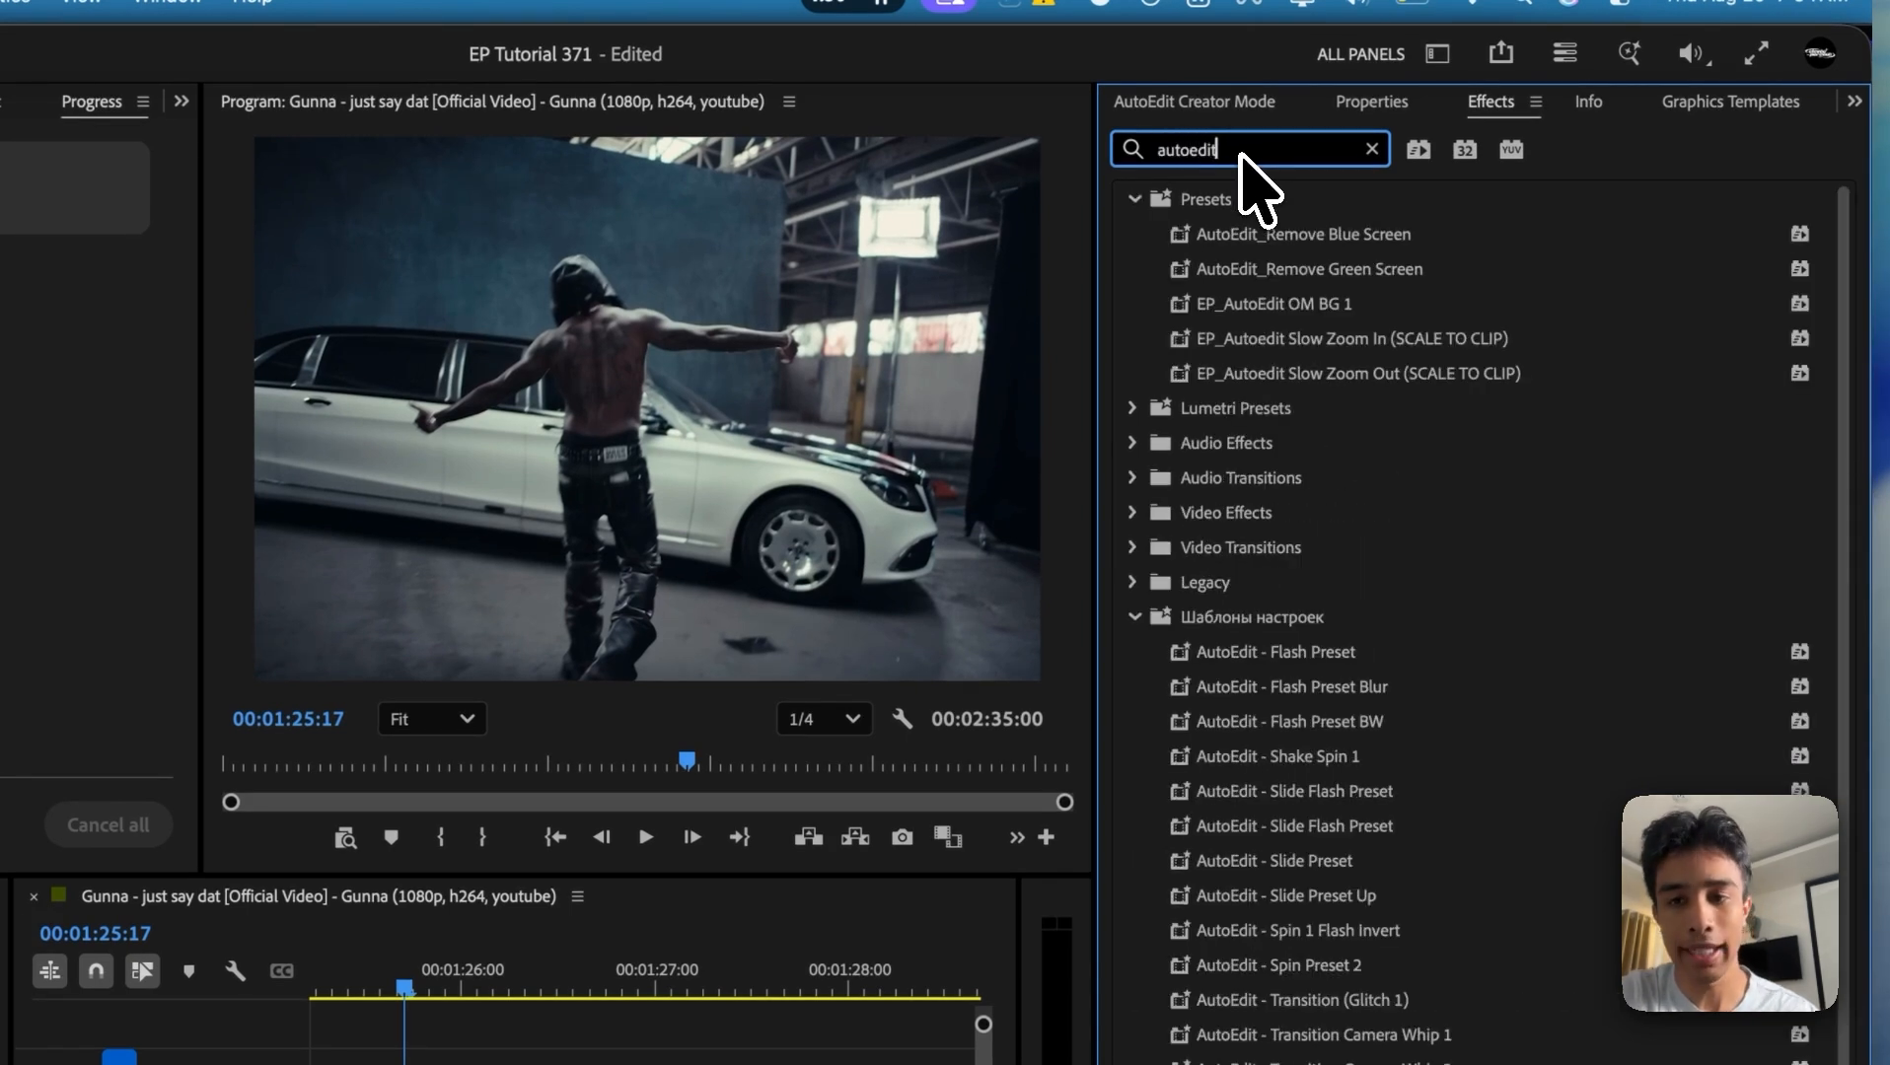
scroll(1420, 533, down, 3)
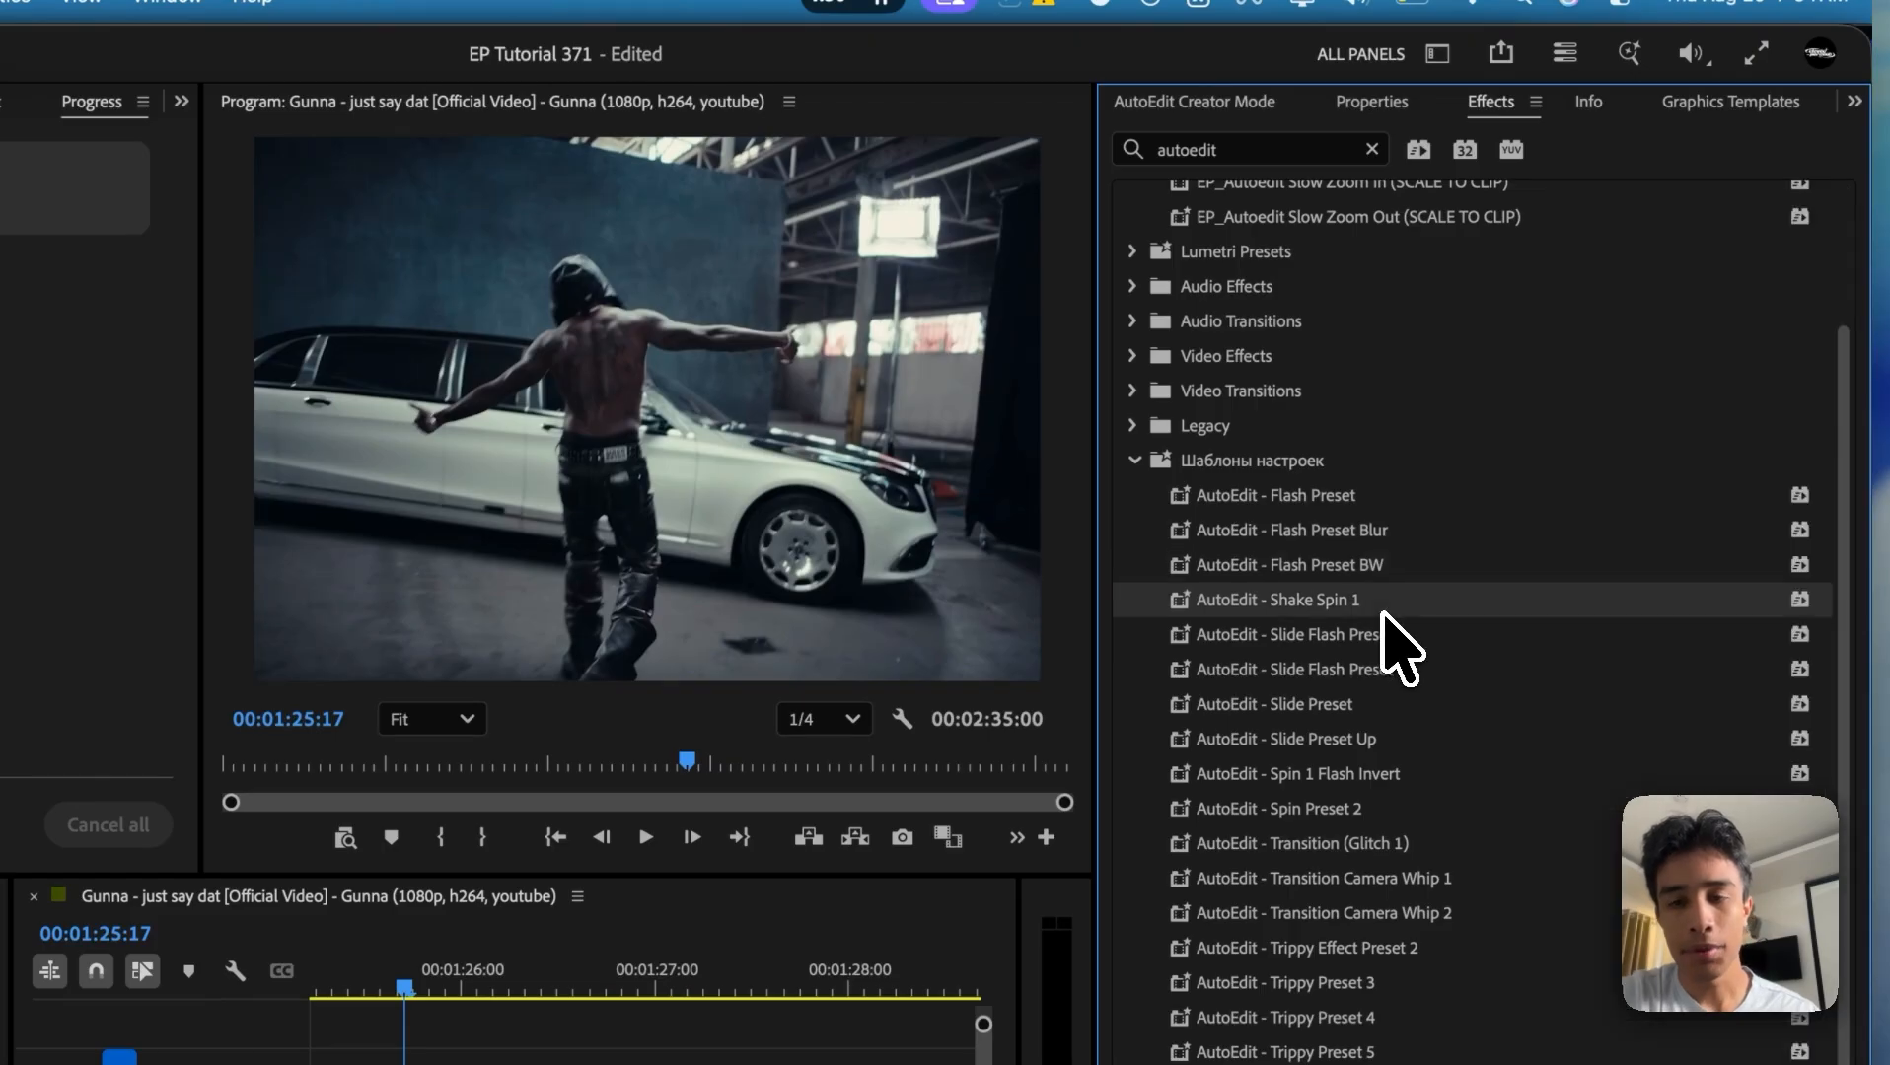
Step: Try the AutoEdit - Shake Spin 1 preset on the V1 clip starting at 00:01:25:17 and play it back
drag(1384, 614, 676, 781)
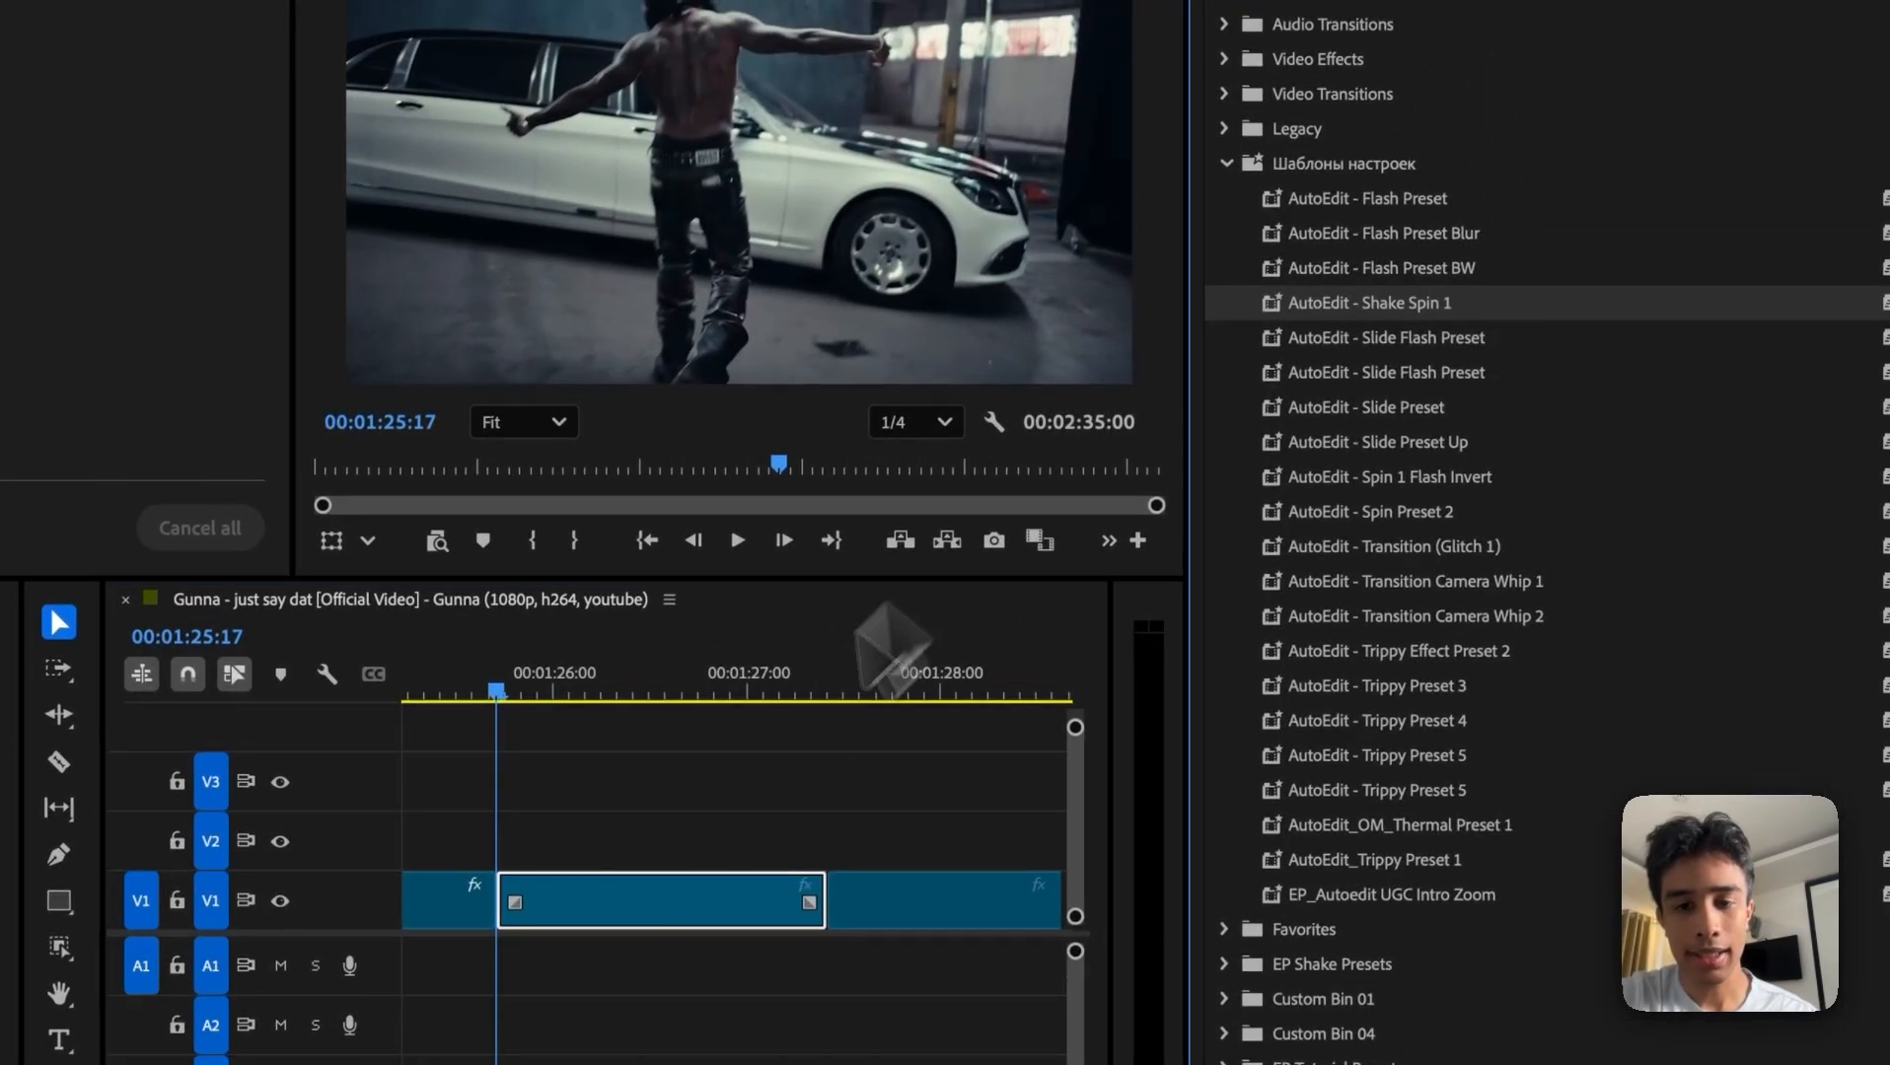
drag(893, 651, 670, 903)
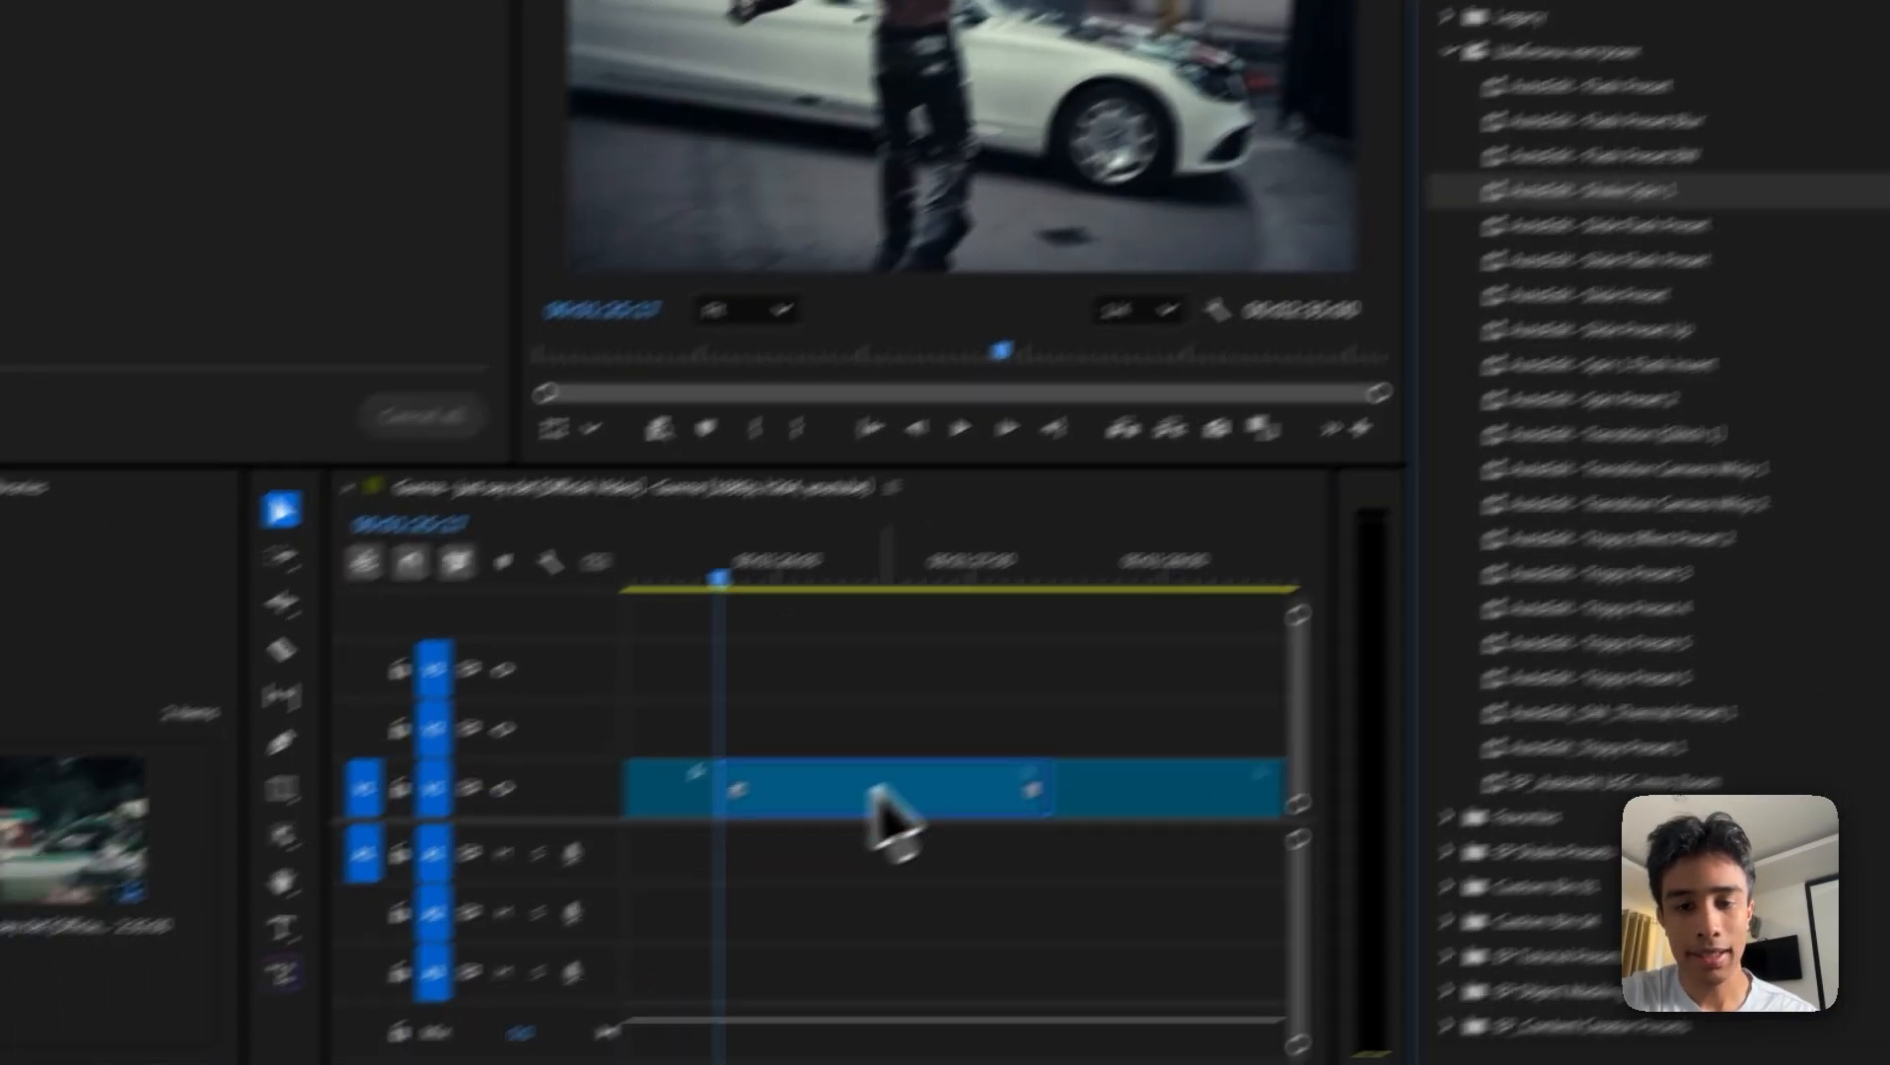
key(space)
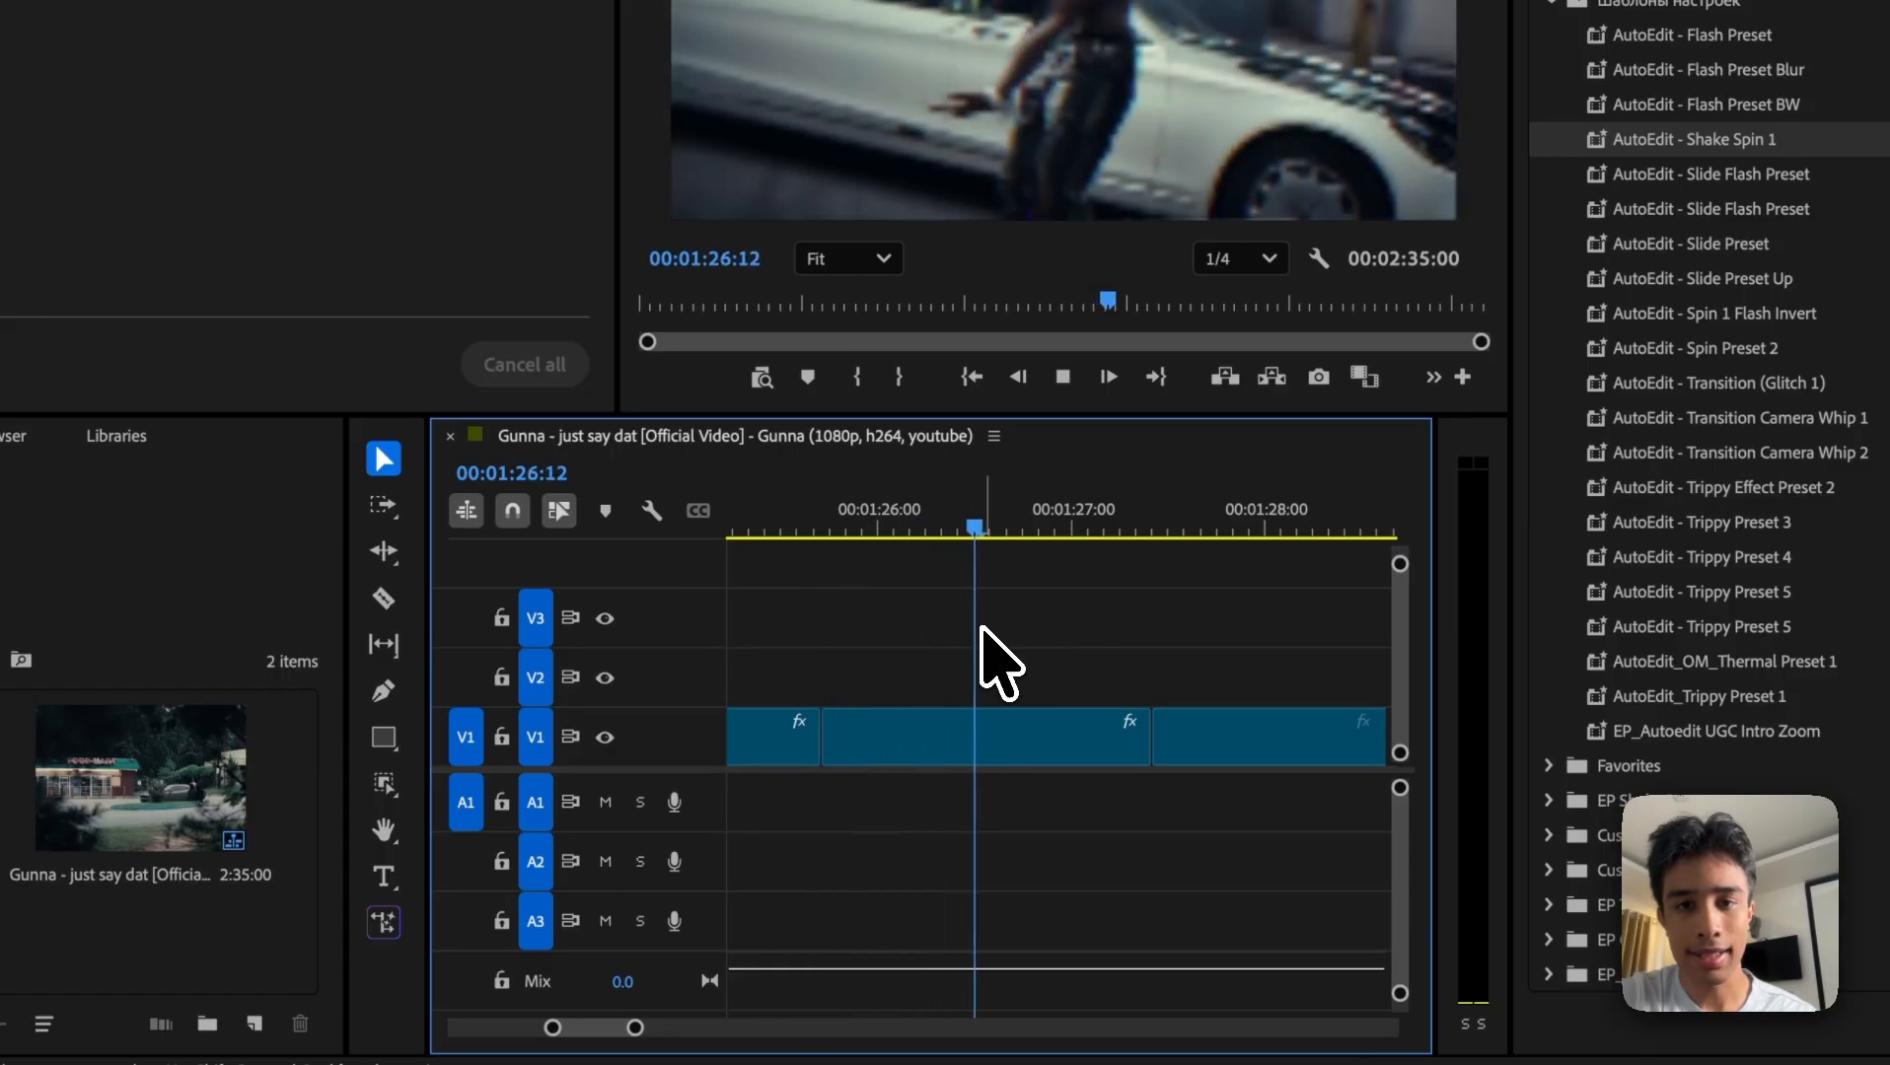
drag(996, 622, 799, 505)
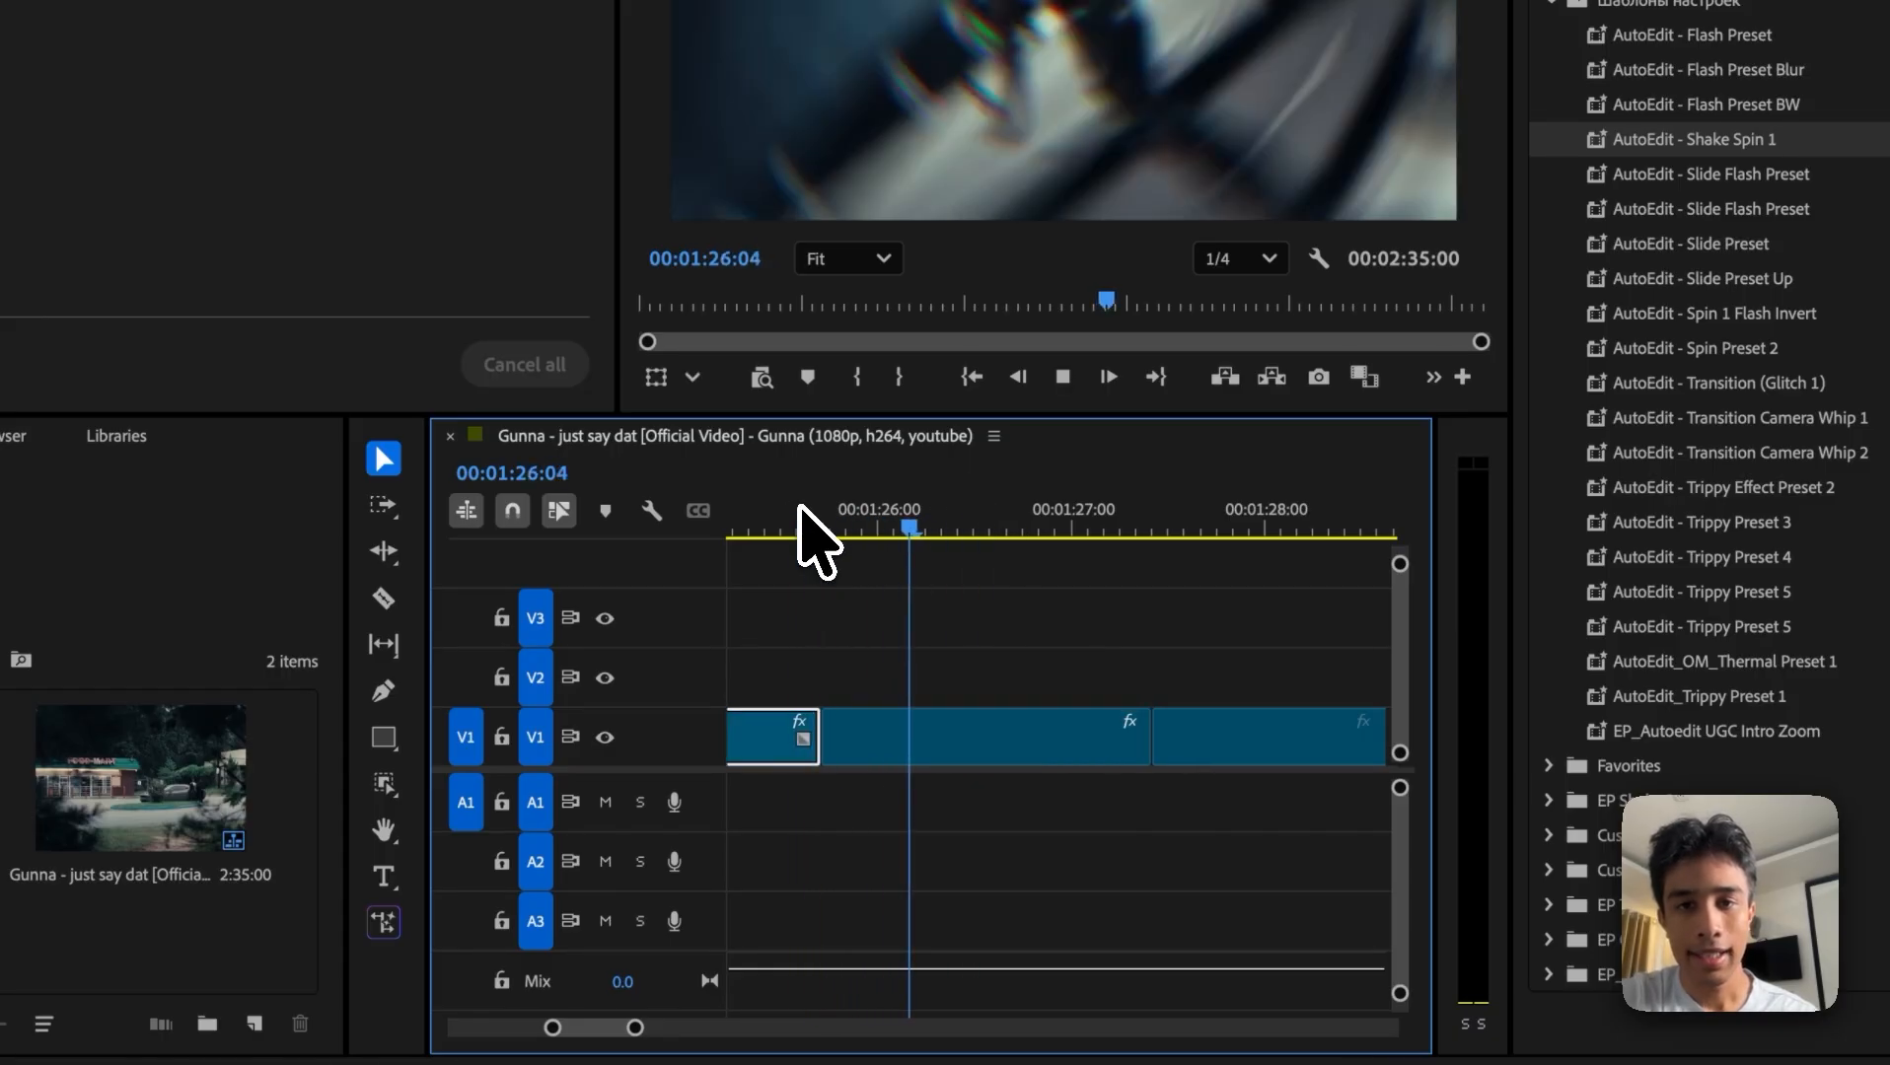
key(space)
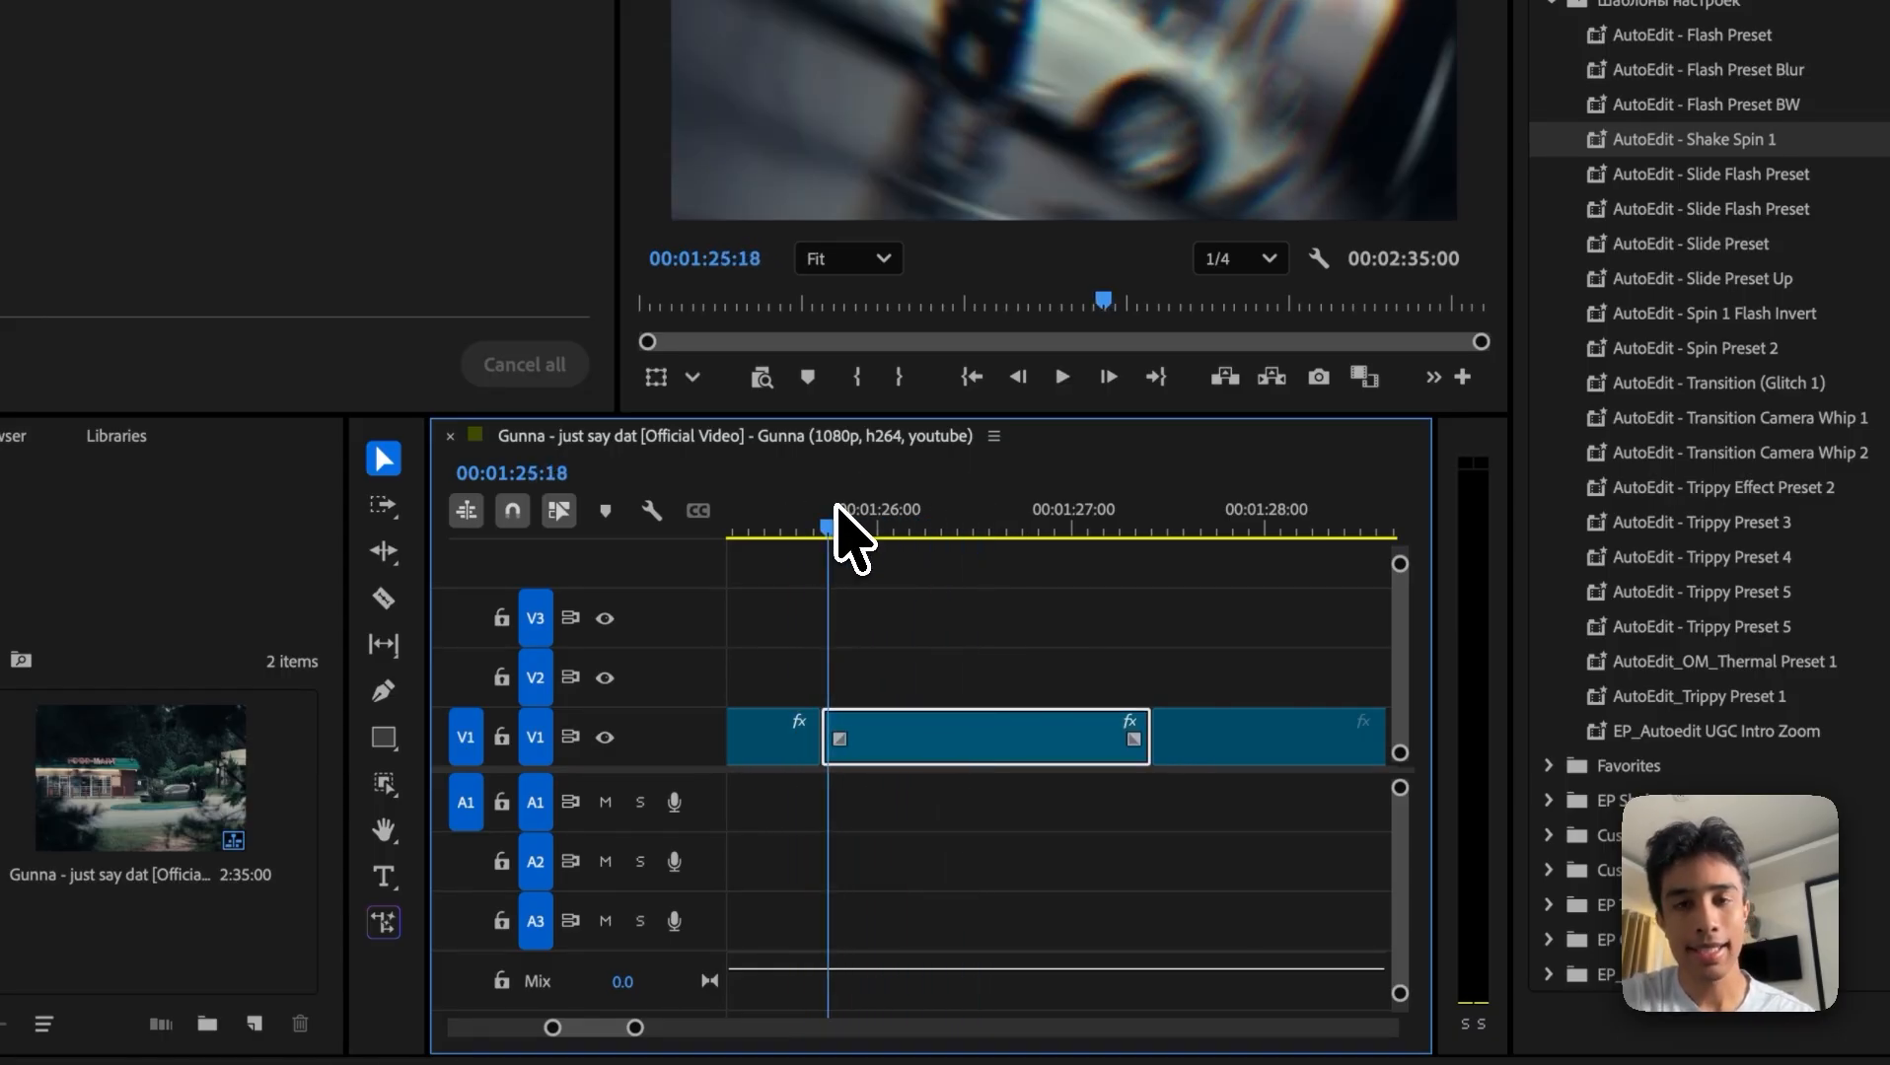
key(space)
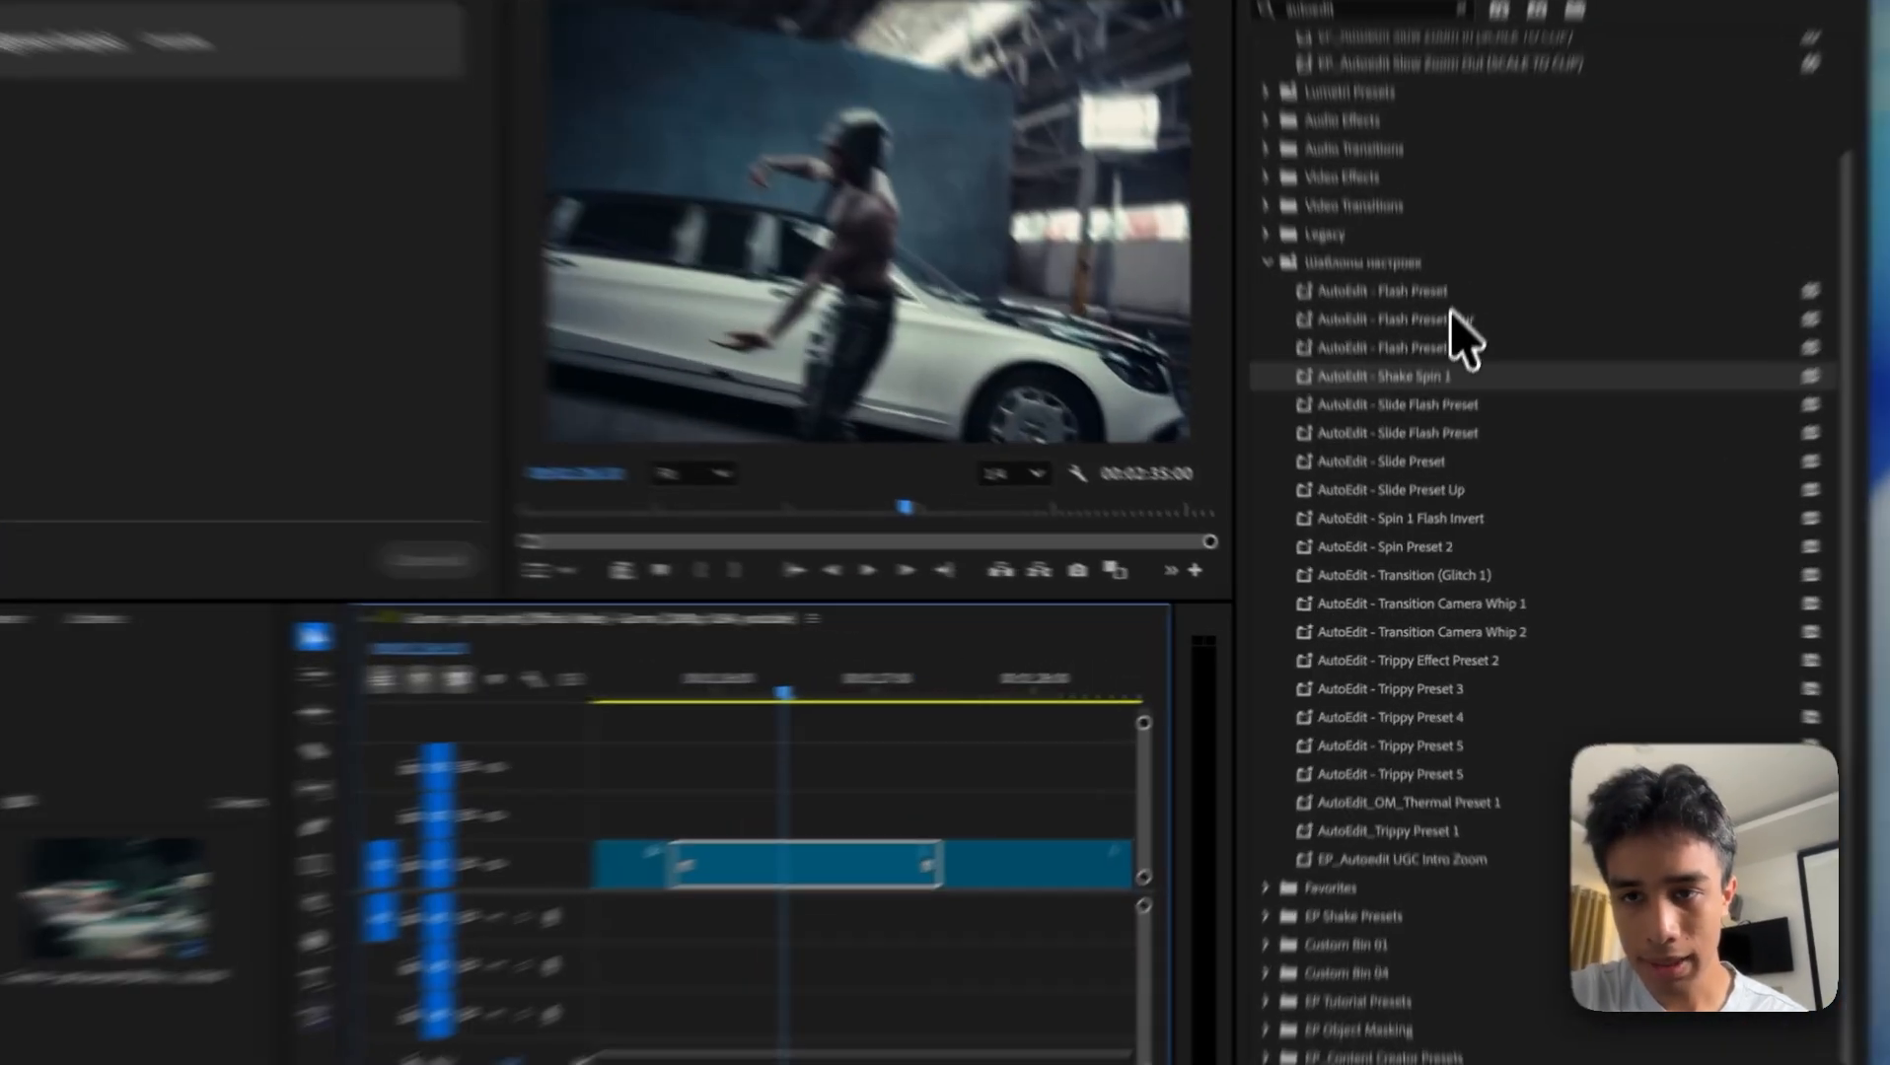
Step: Try the AutoEdit - Flash Preset Blur preset on the same V1 clip and replay its opening
drag(1435, 392, 938, 817)
drag(774, 613, 643, 617)
key(space)
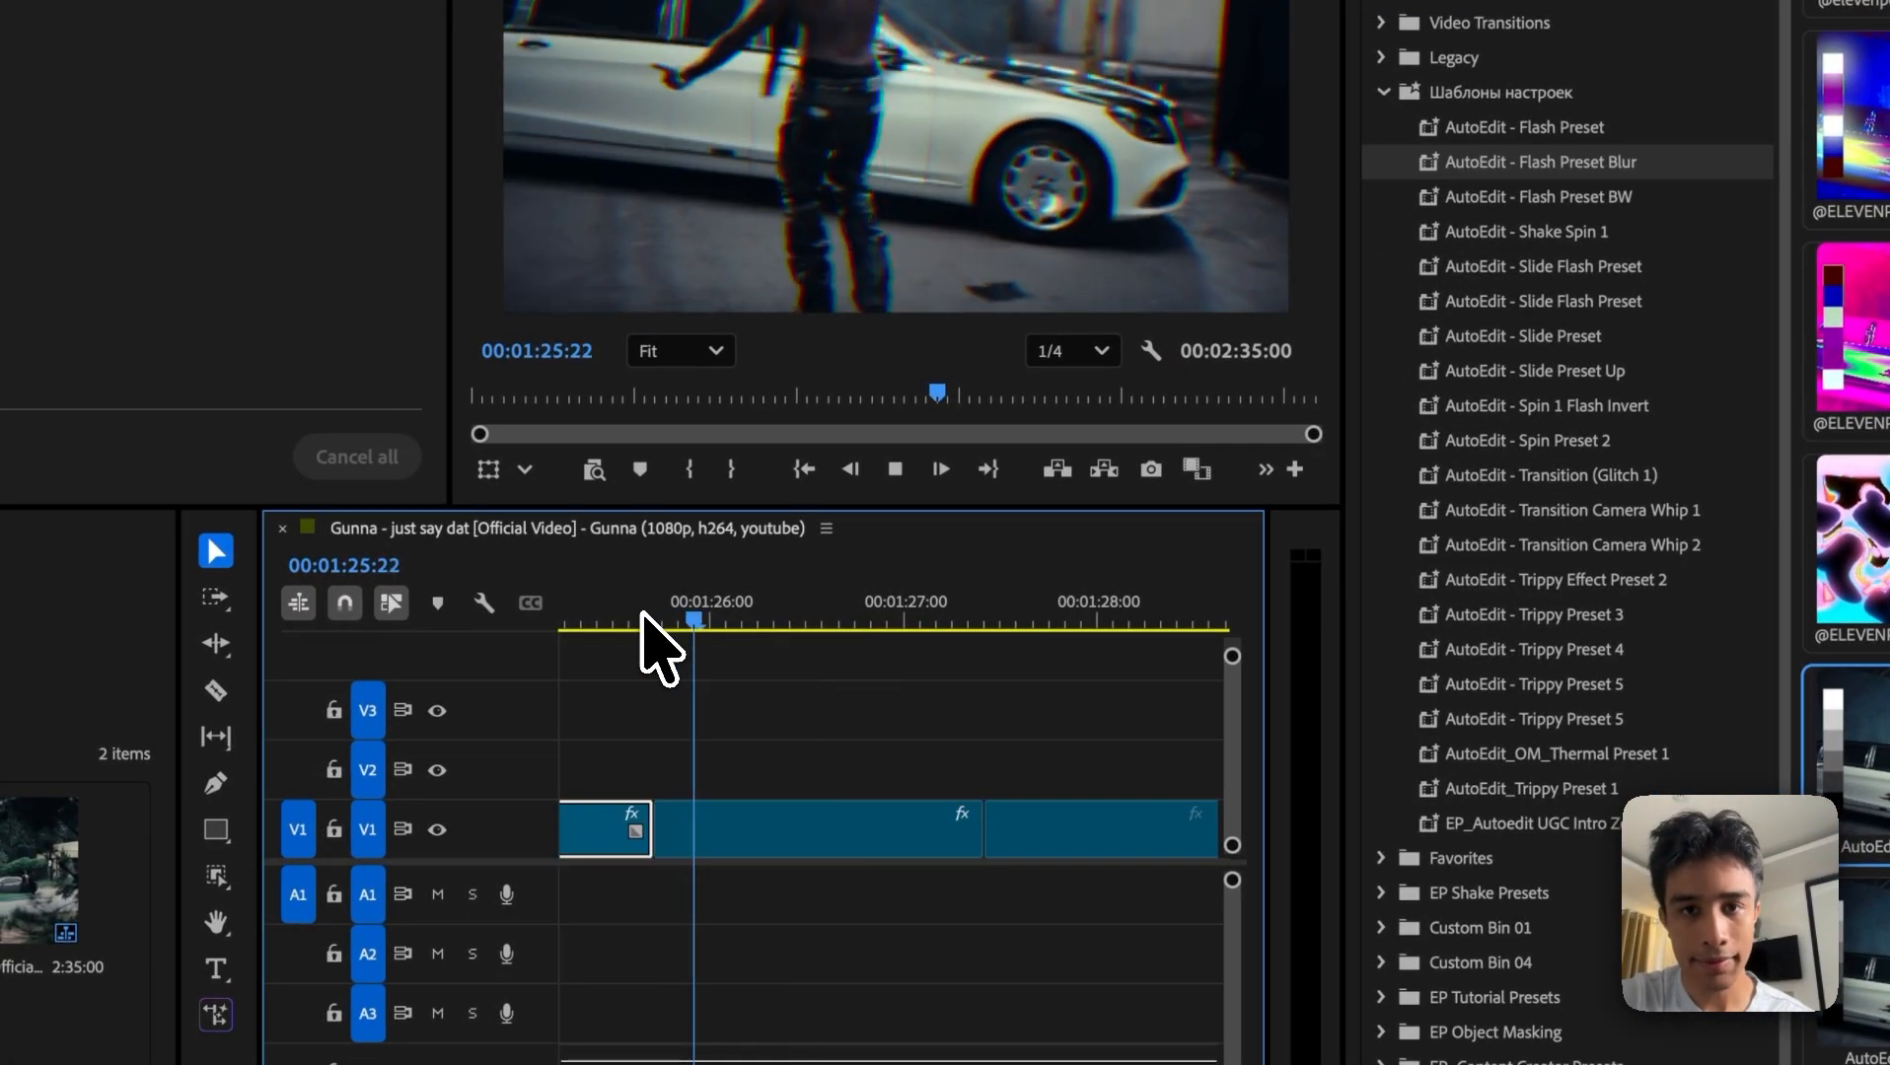
key(space)
click(635, 617)
key(space)
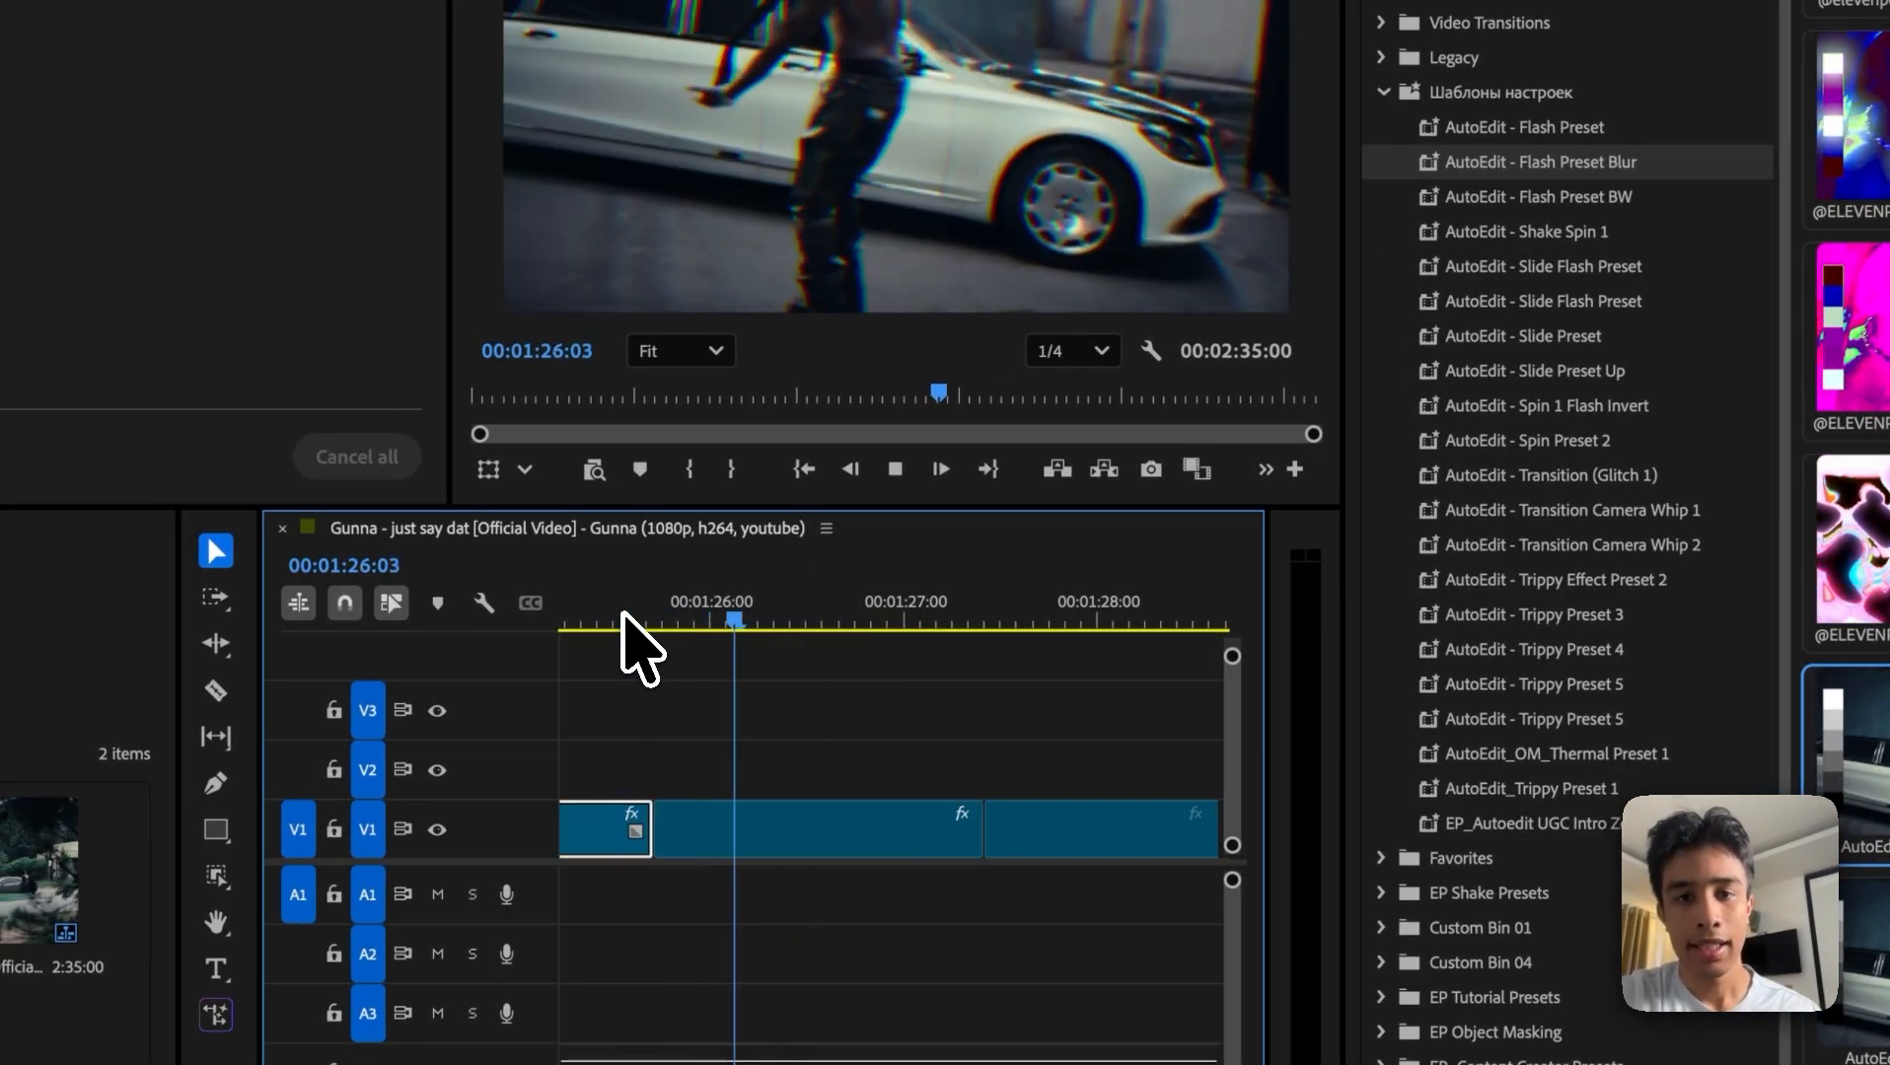
key(space)
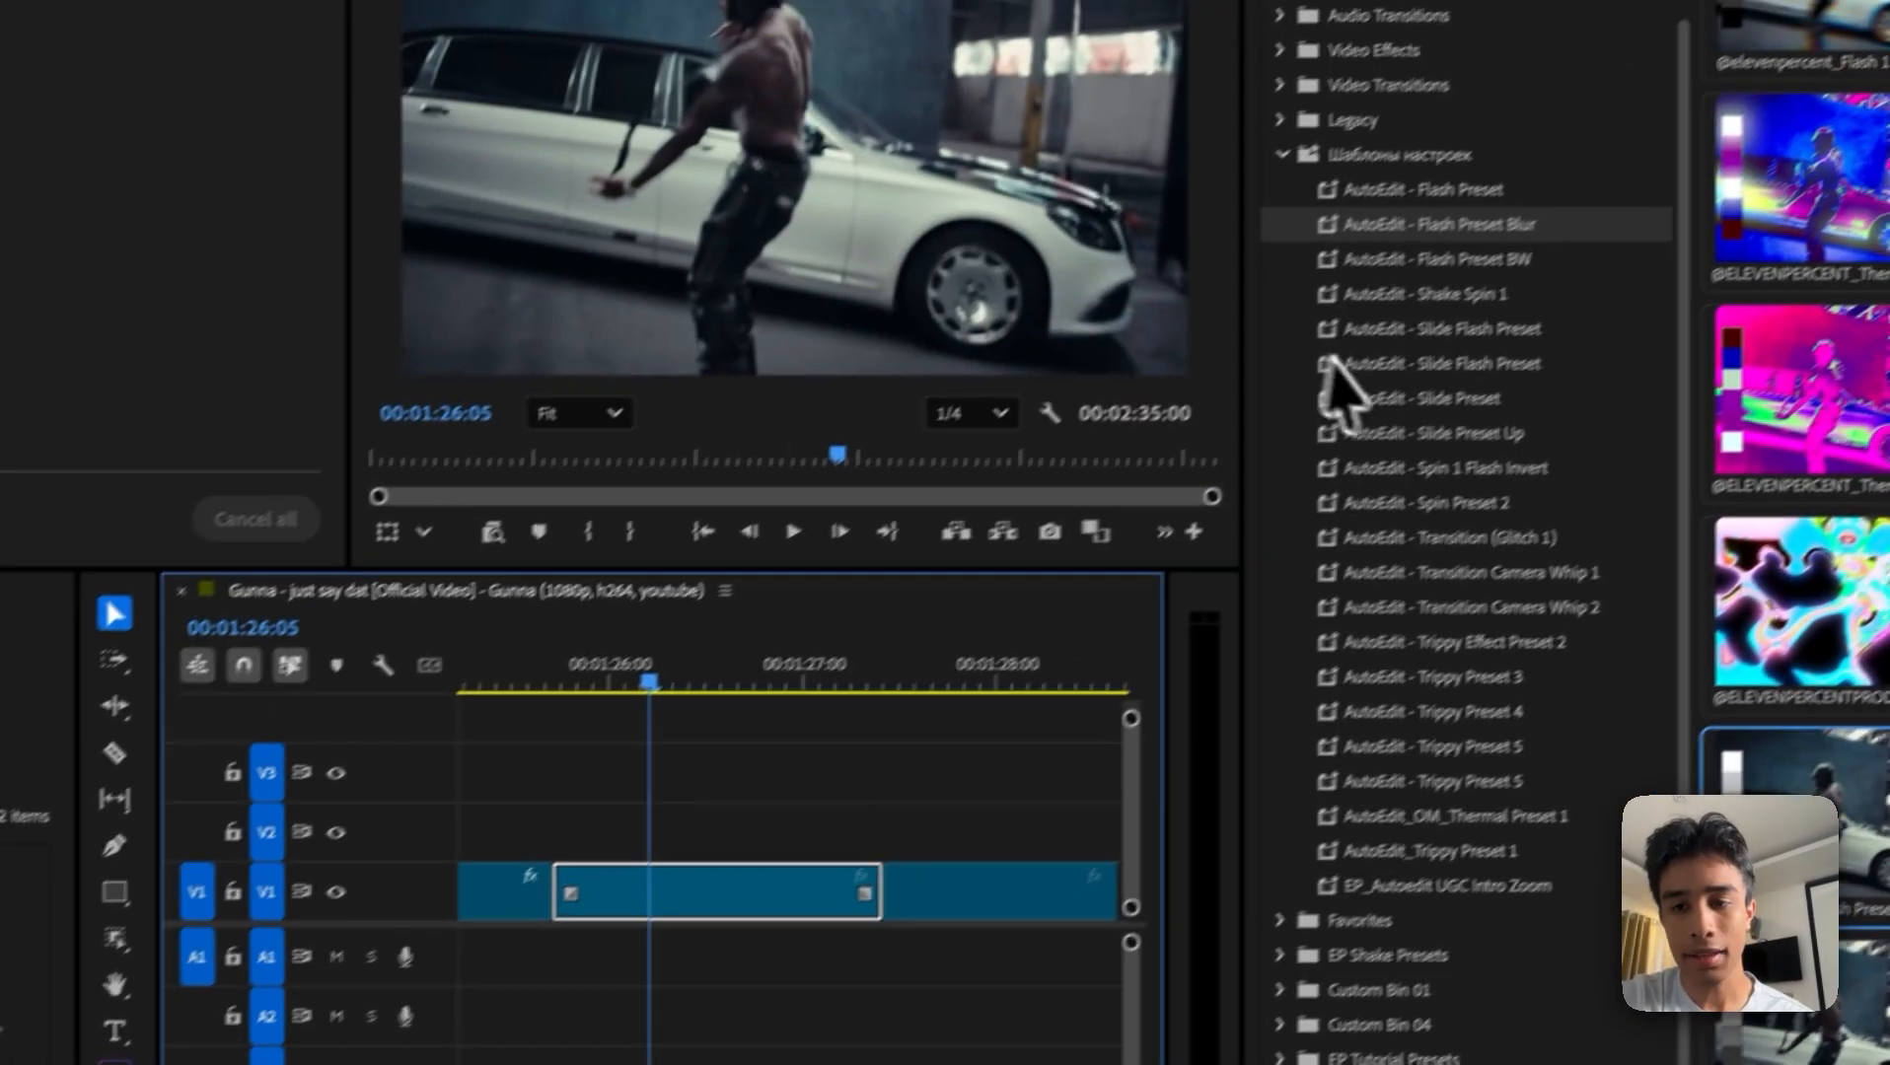
Step: Try the AutoEdit - Transition Camera Whip 2 preset on the V1 clip and preview it
drag(1638, 541, 768, 827)
key(space)
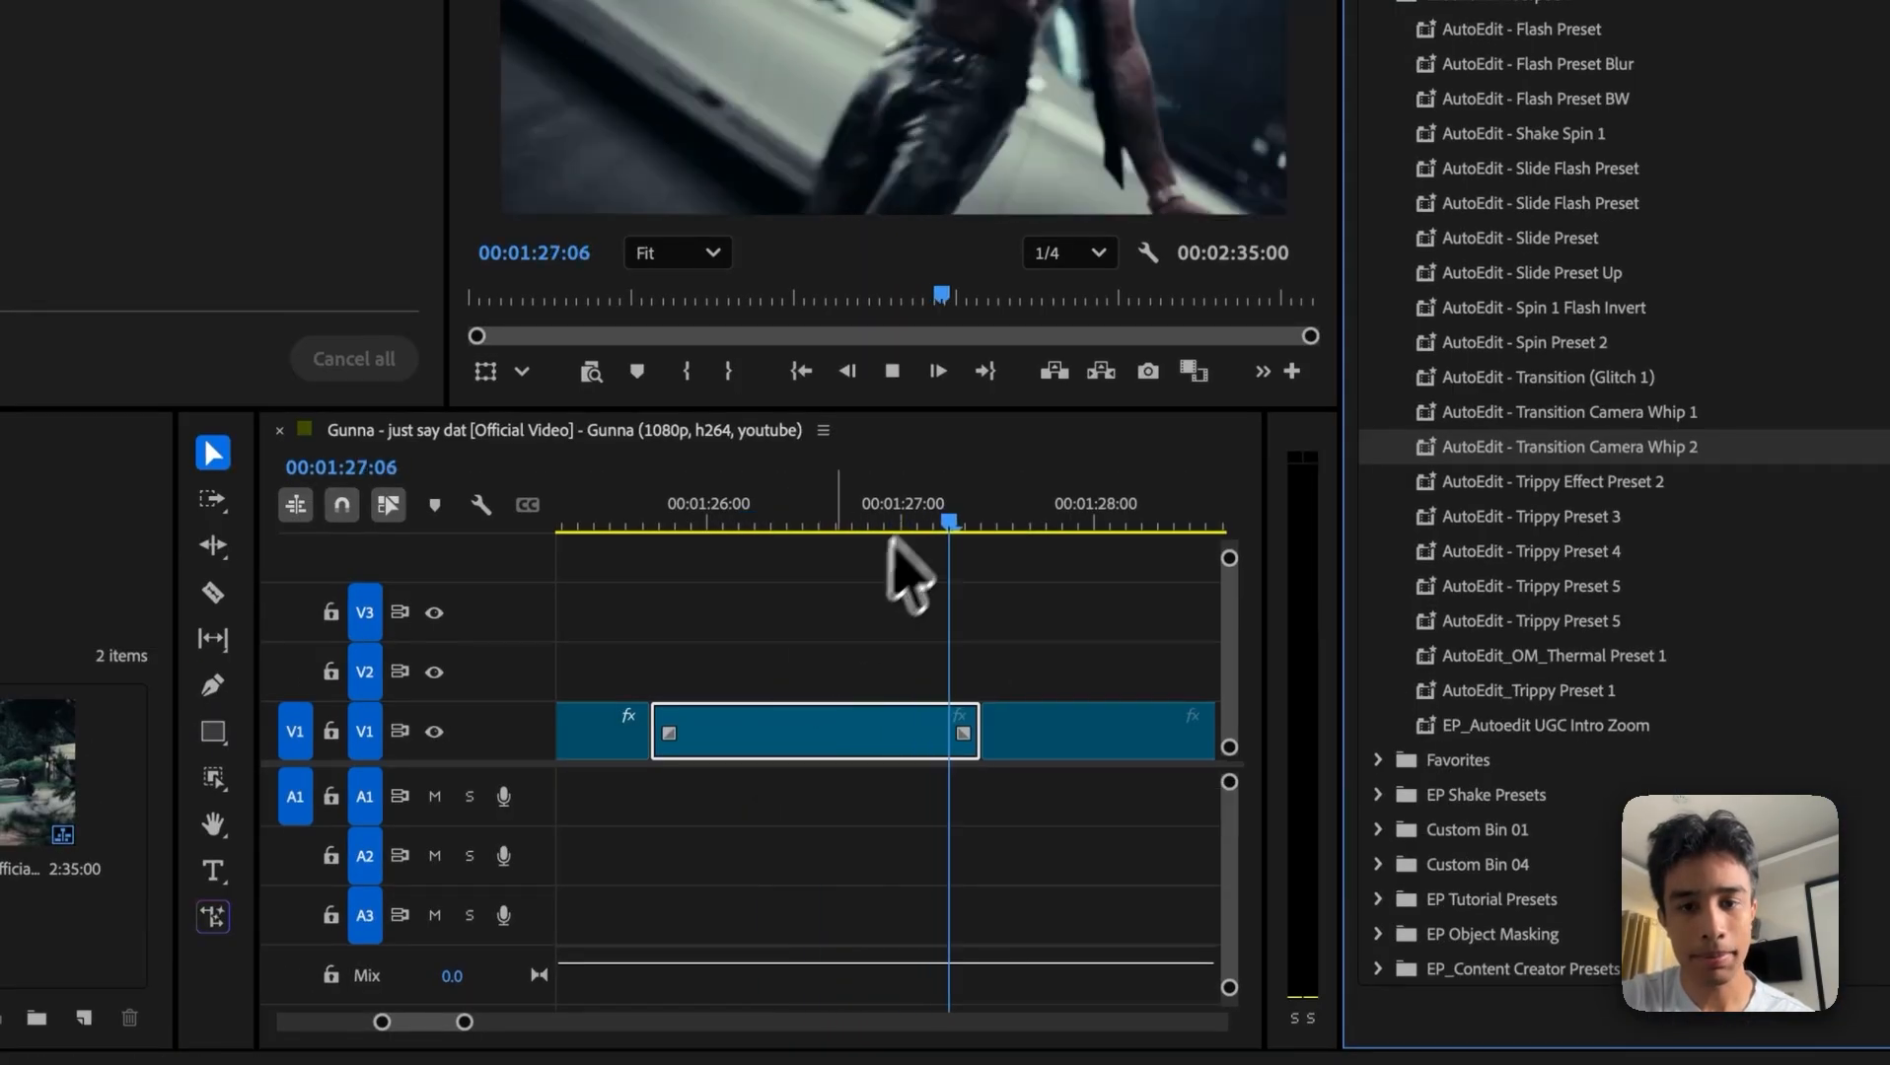
drag(706, 513, 656, 513)
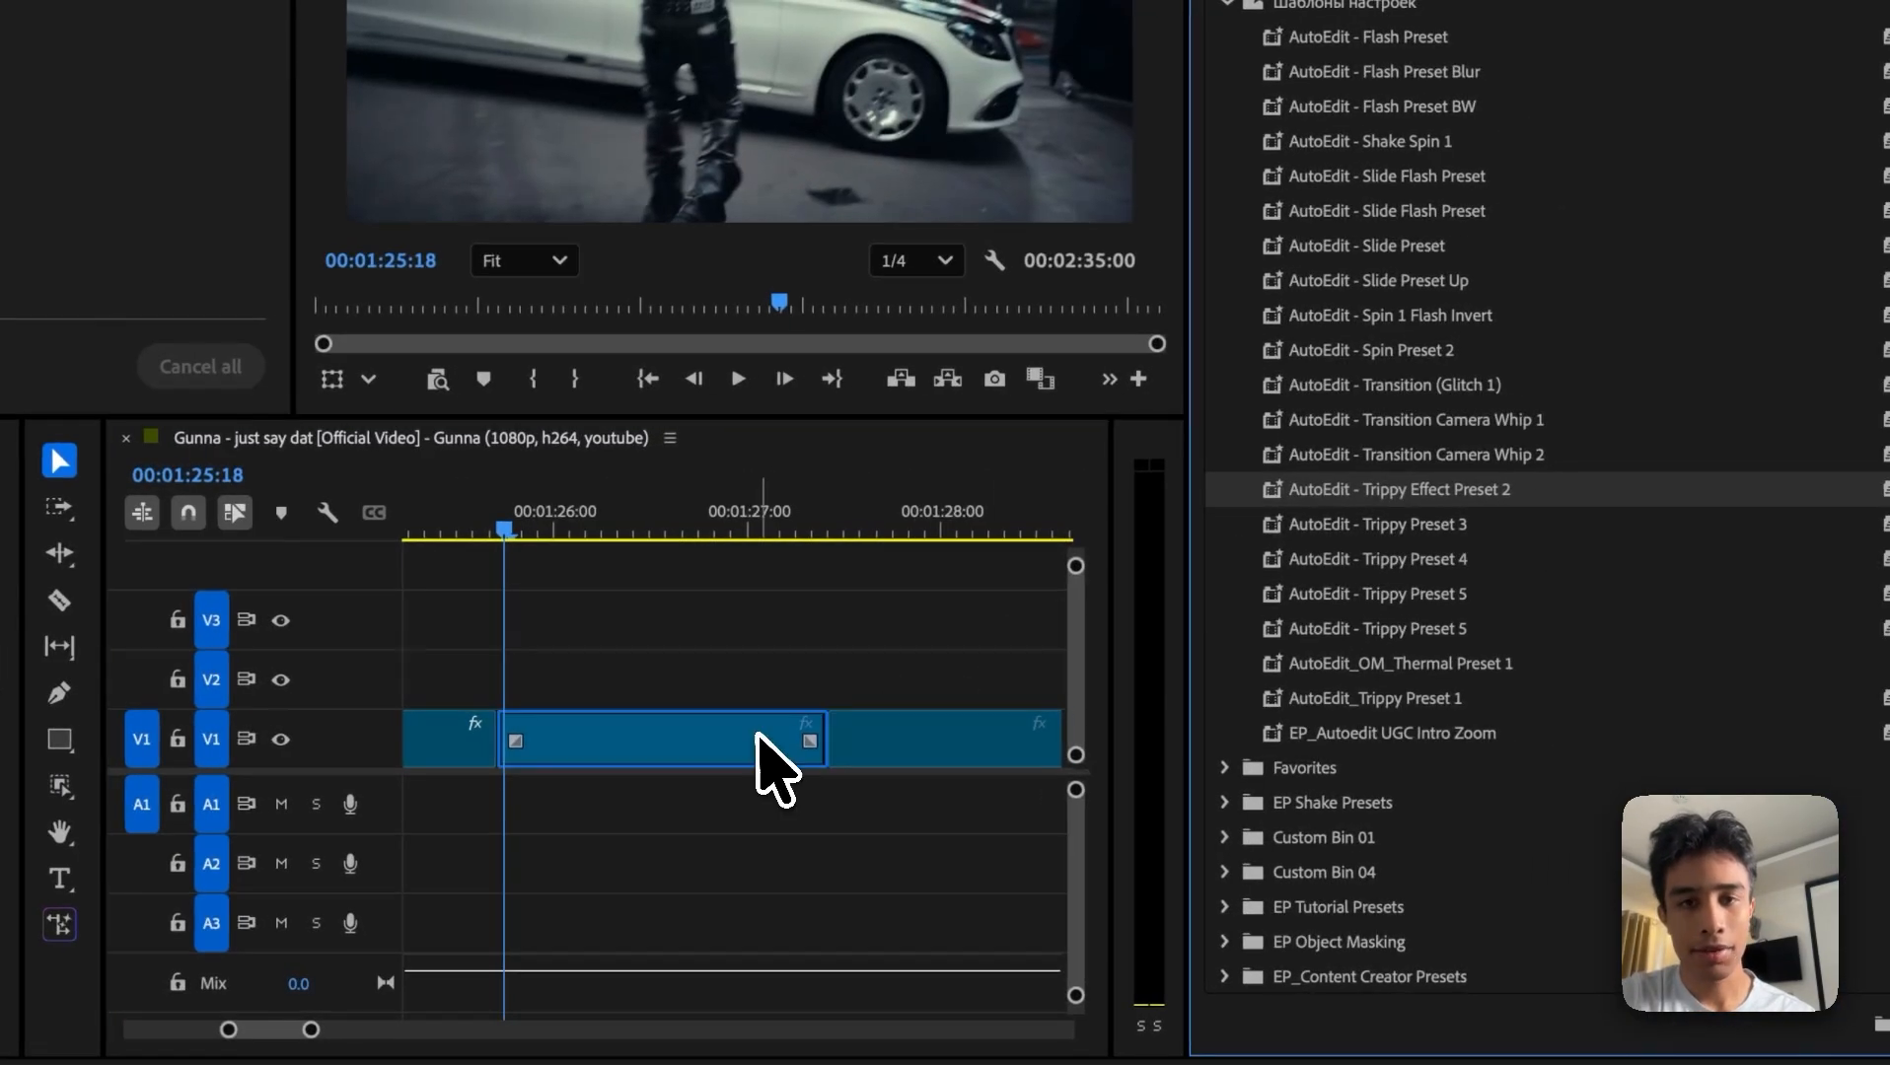
Step: Preview the AutoEdit - Trippy Effect Preset 2 on the V1 clip, undo it, and move the playhead to 00:01:26:04
key(space)
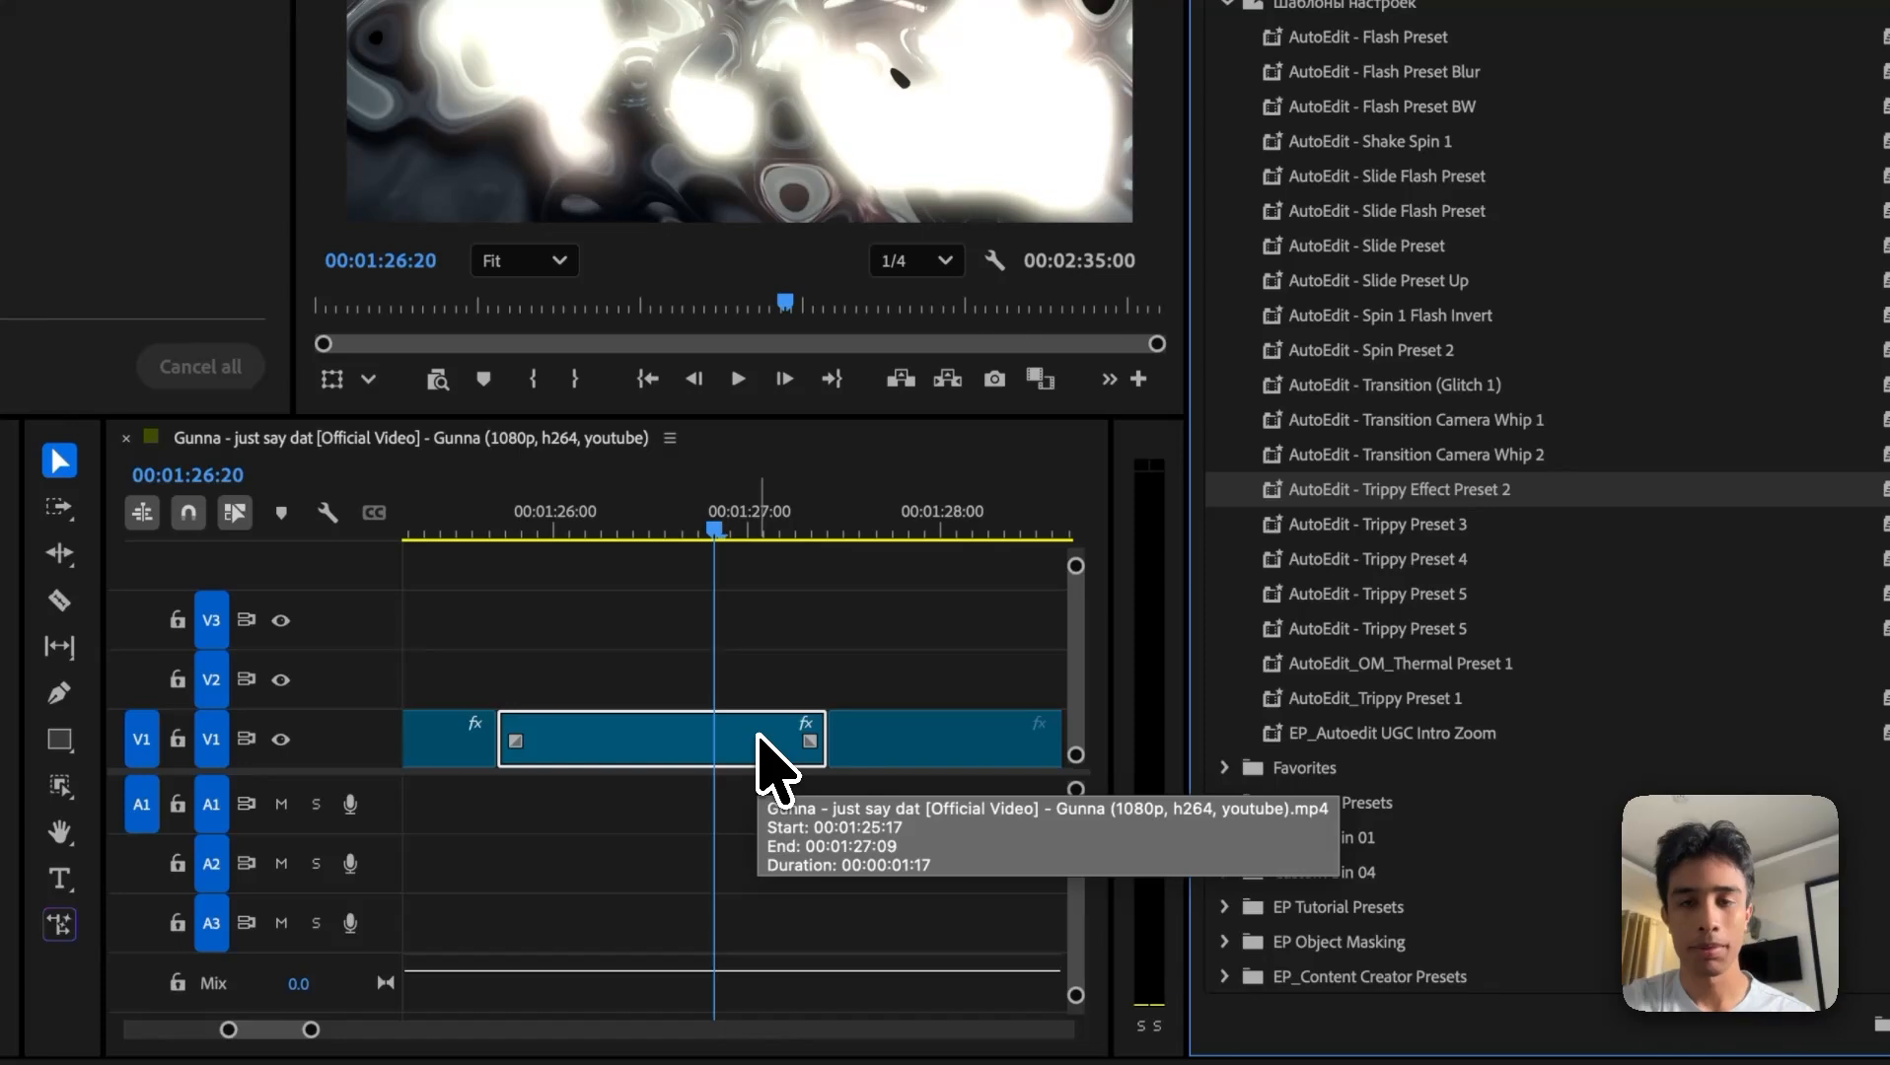
key(super+z)
drag(717, 503, 586, 505)
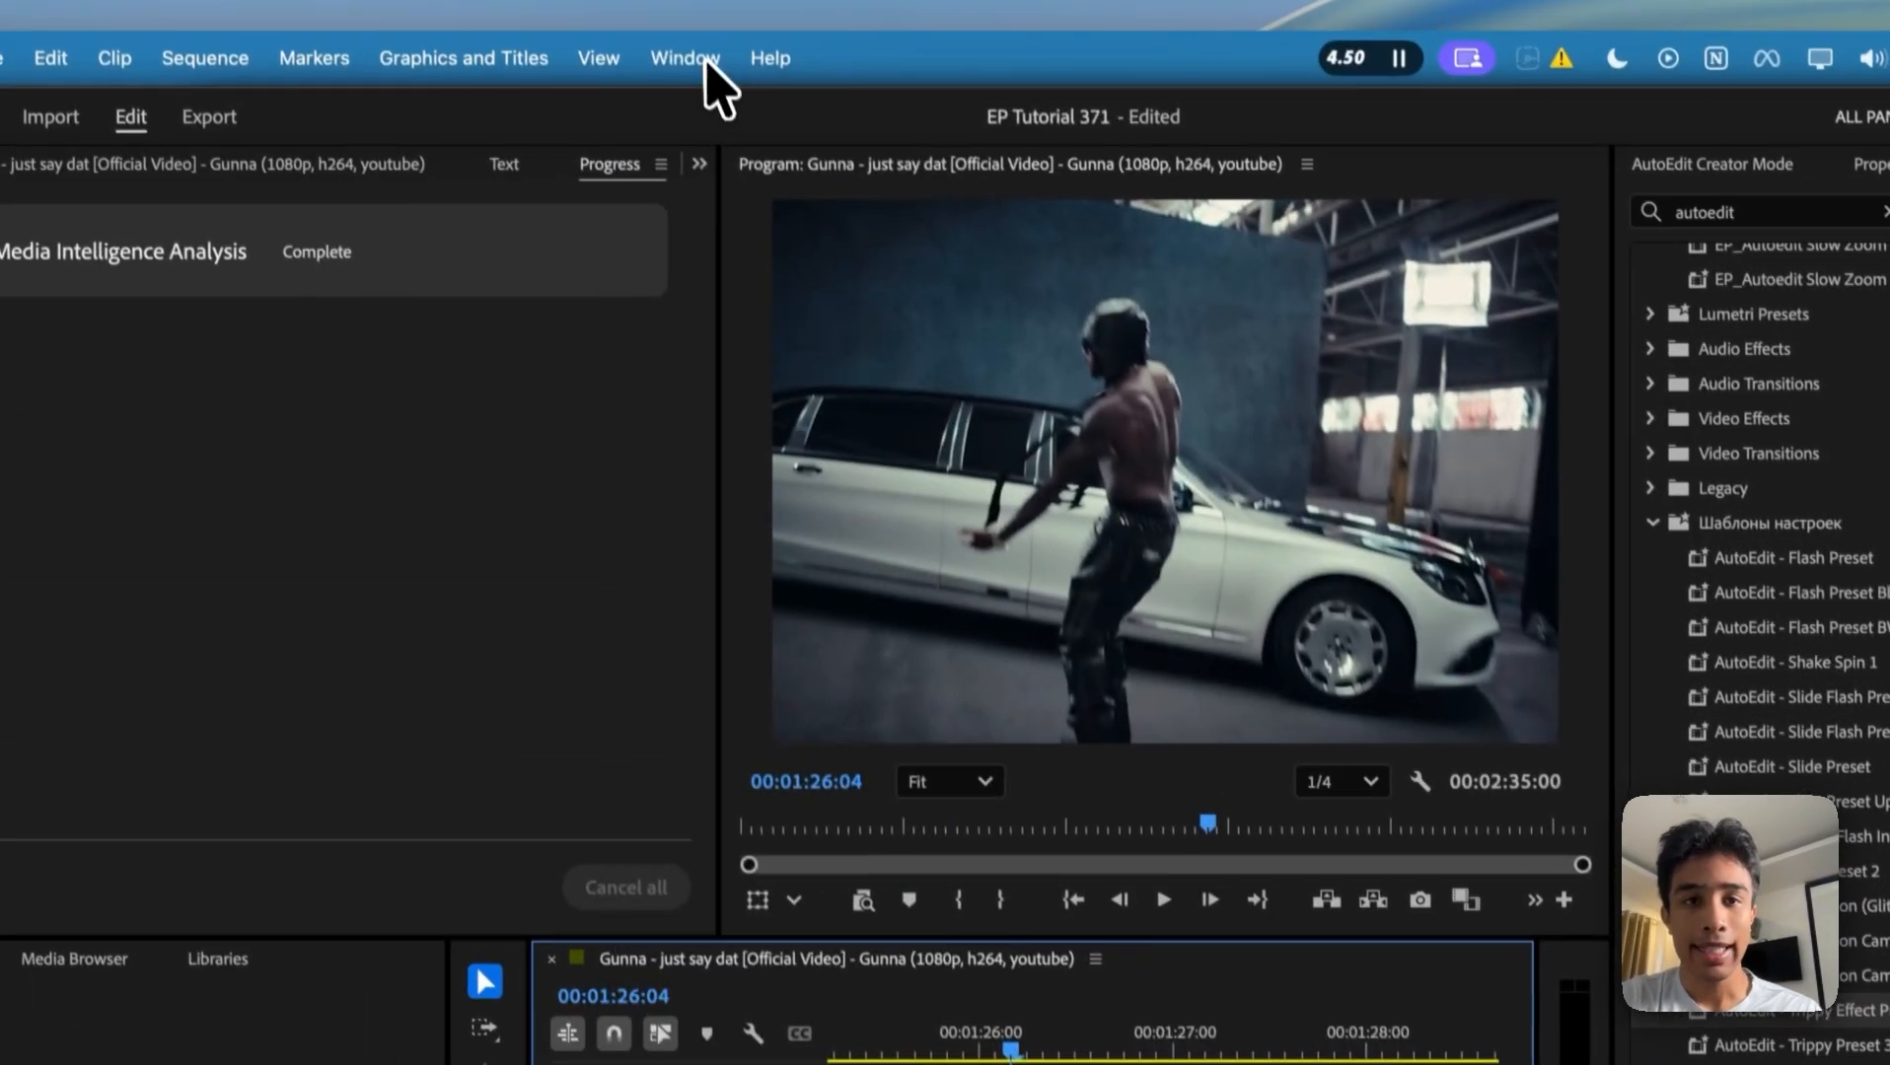
Step: Open the AutoEdit Music Video Mode extension and begin past its welcome screen
click(706, 62)
click(708, 72)
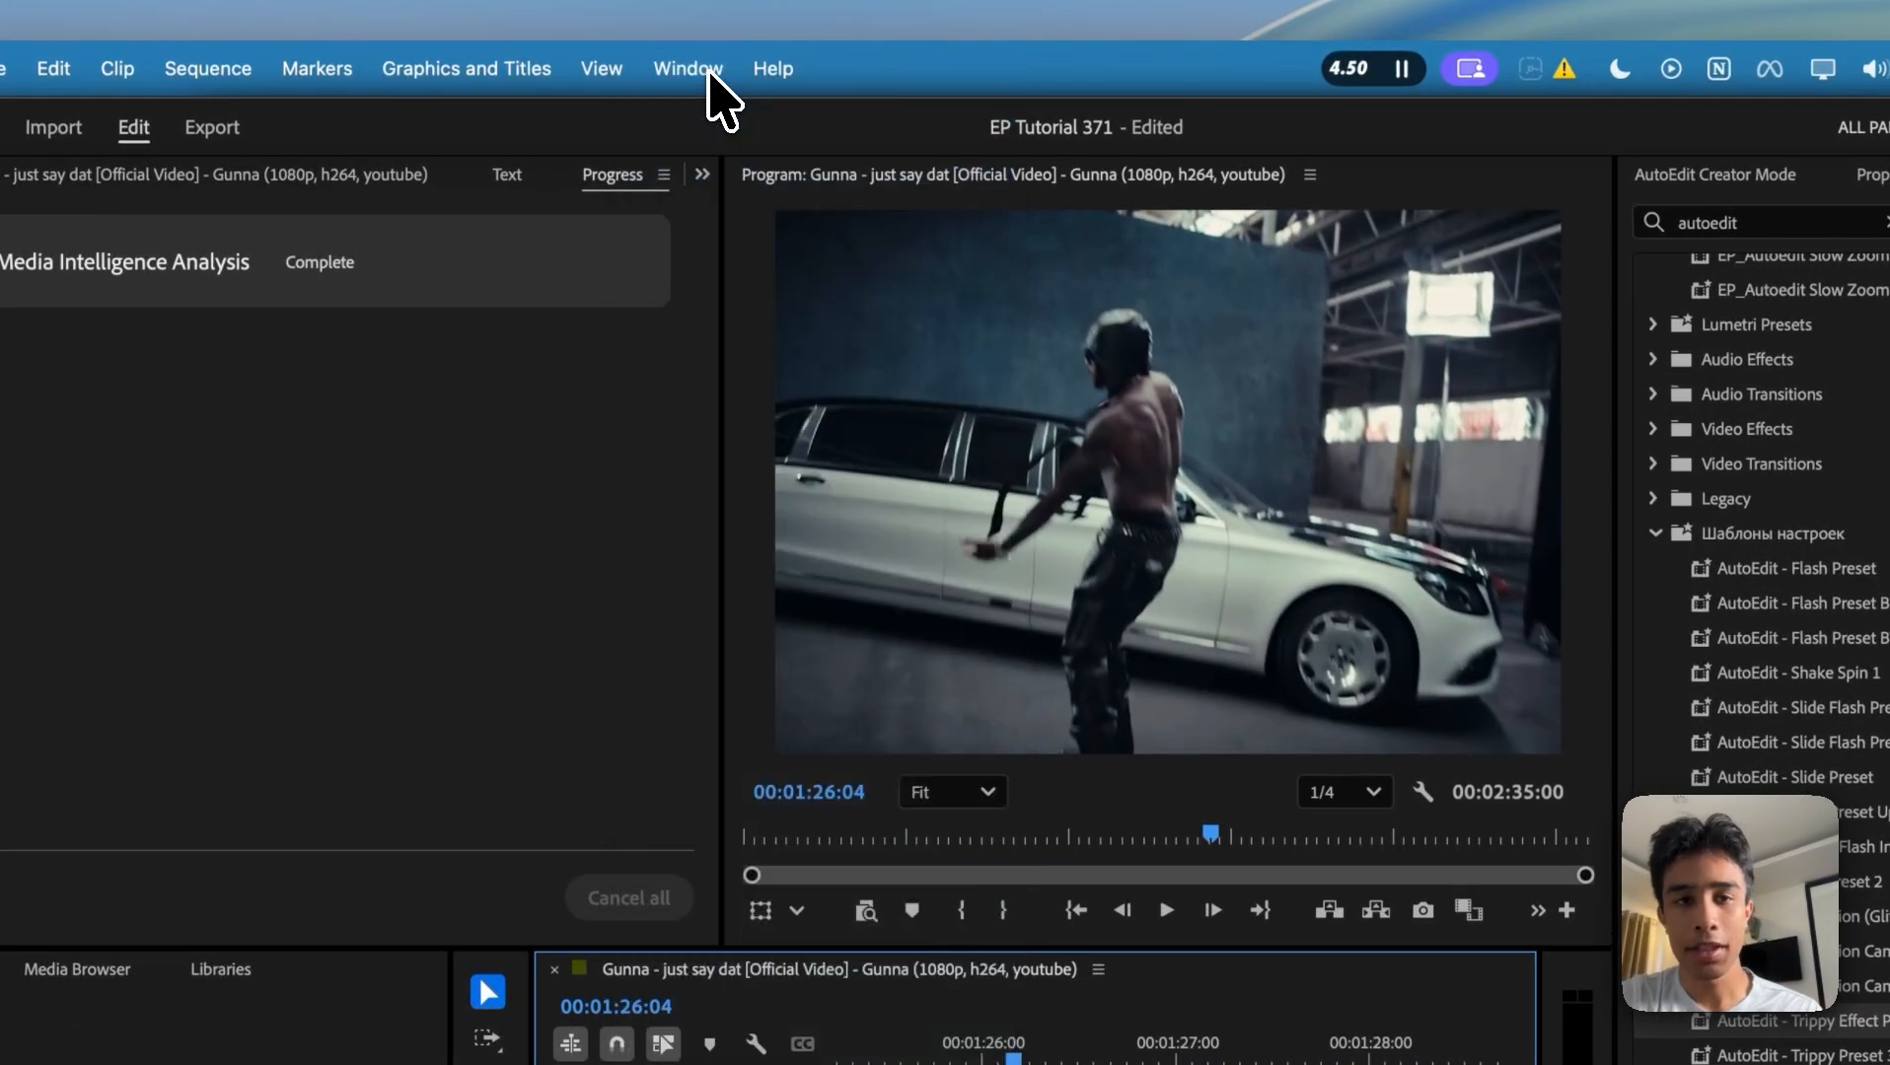
click(708, 72)
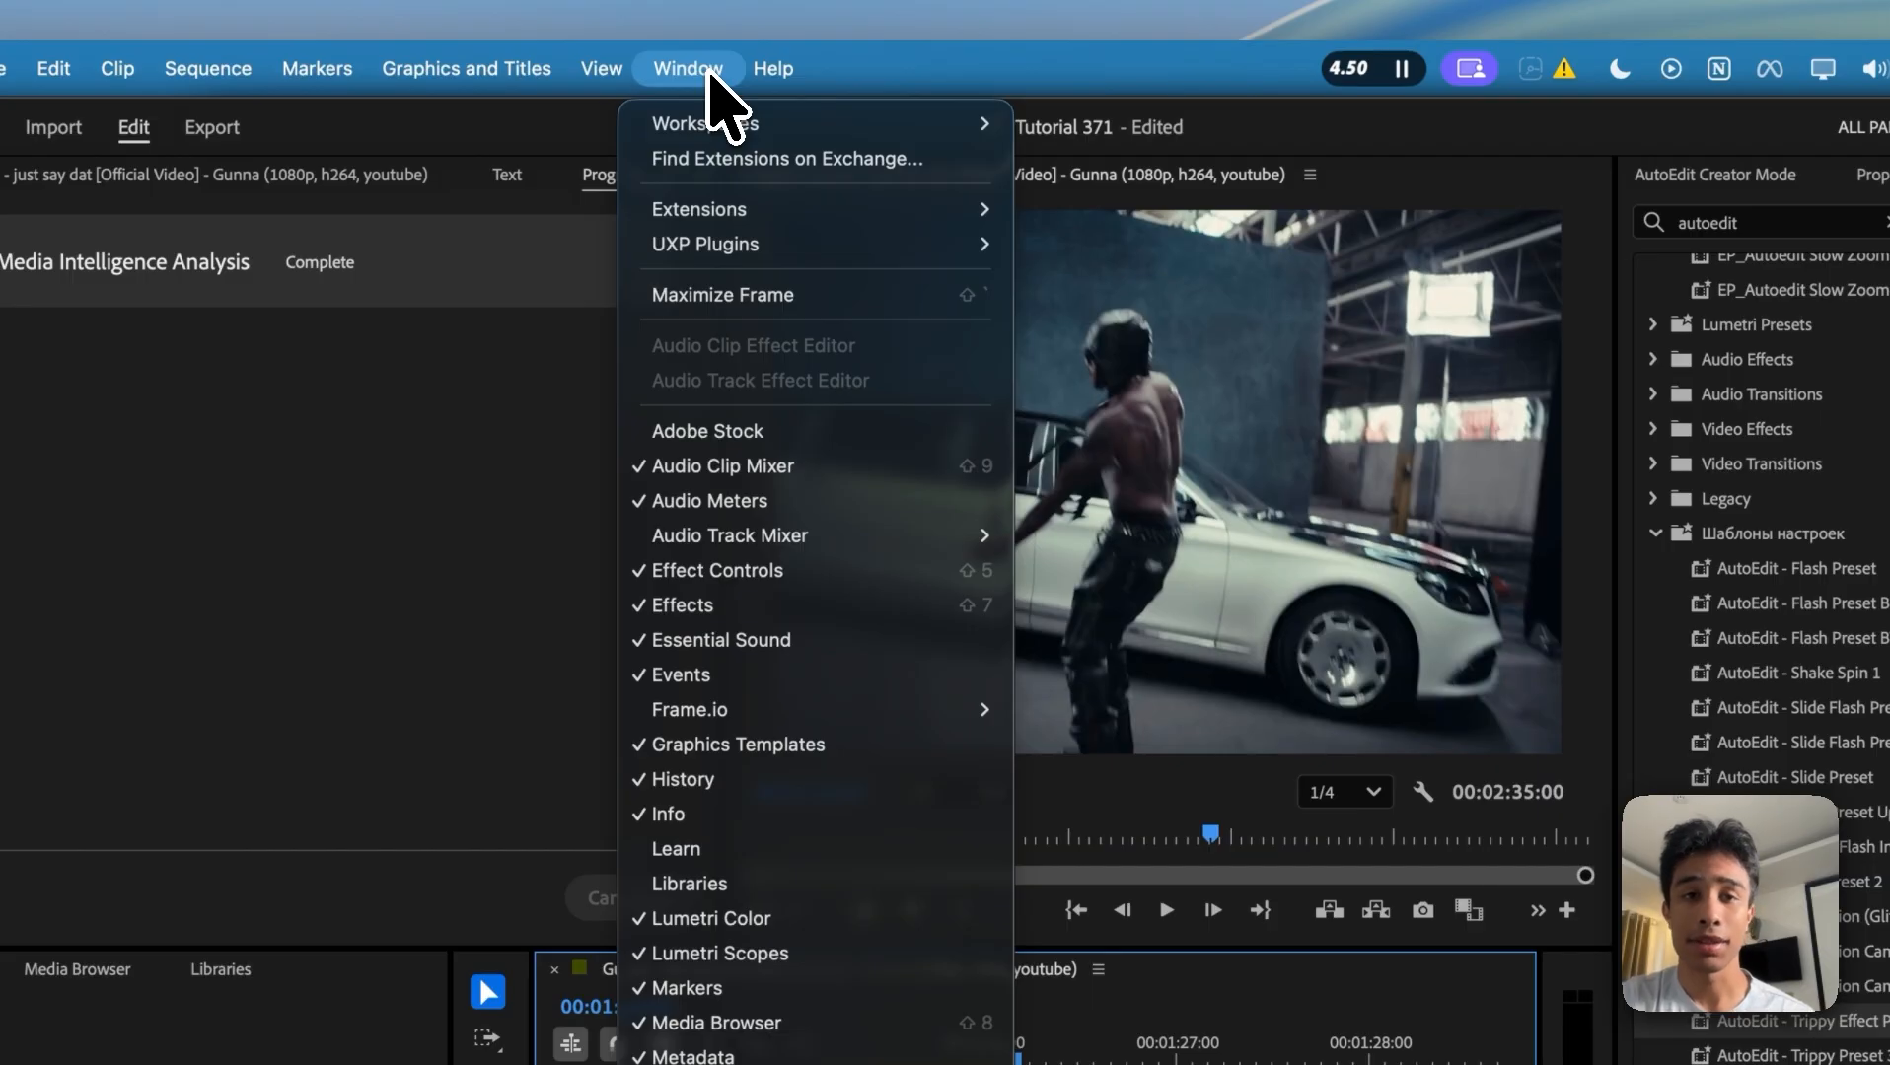
mouse_move(732, 198)
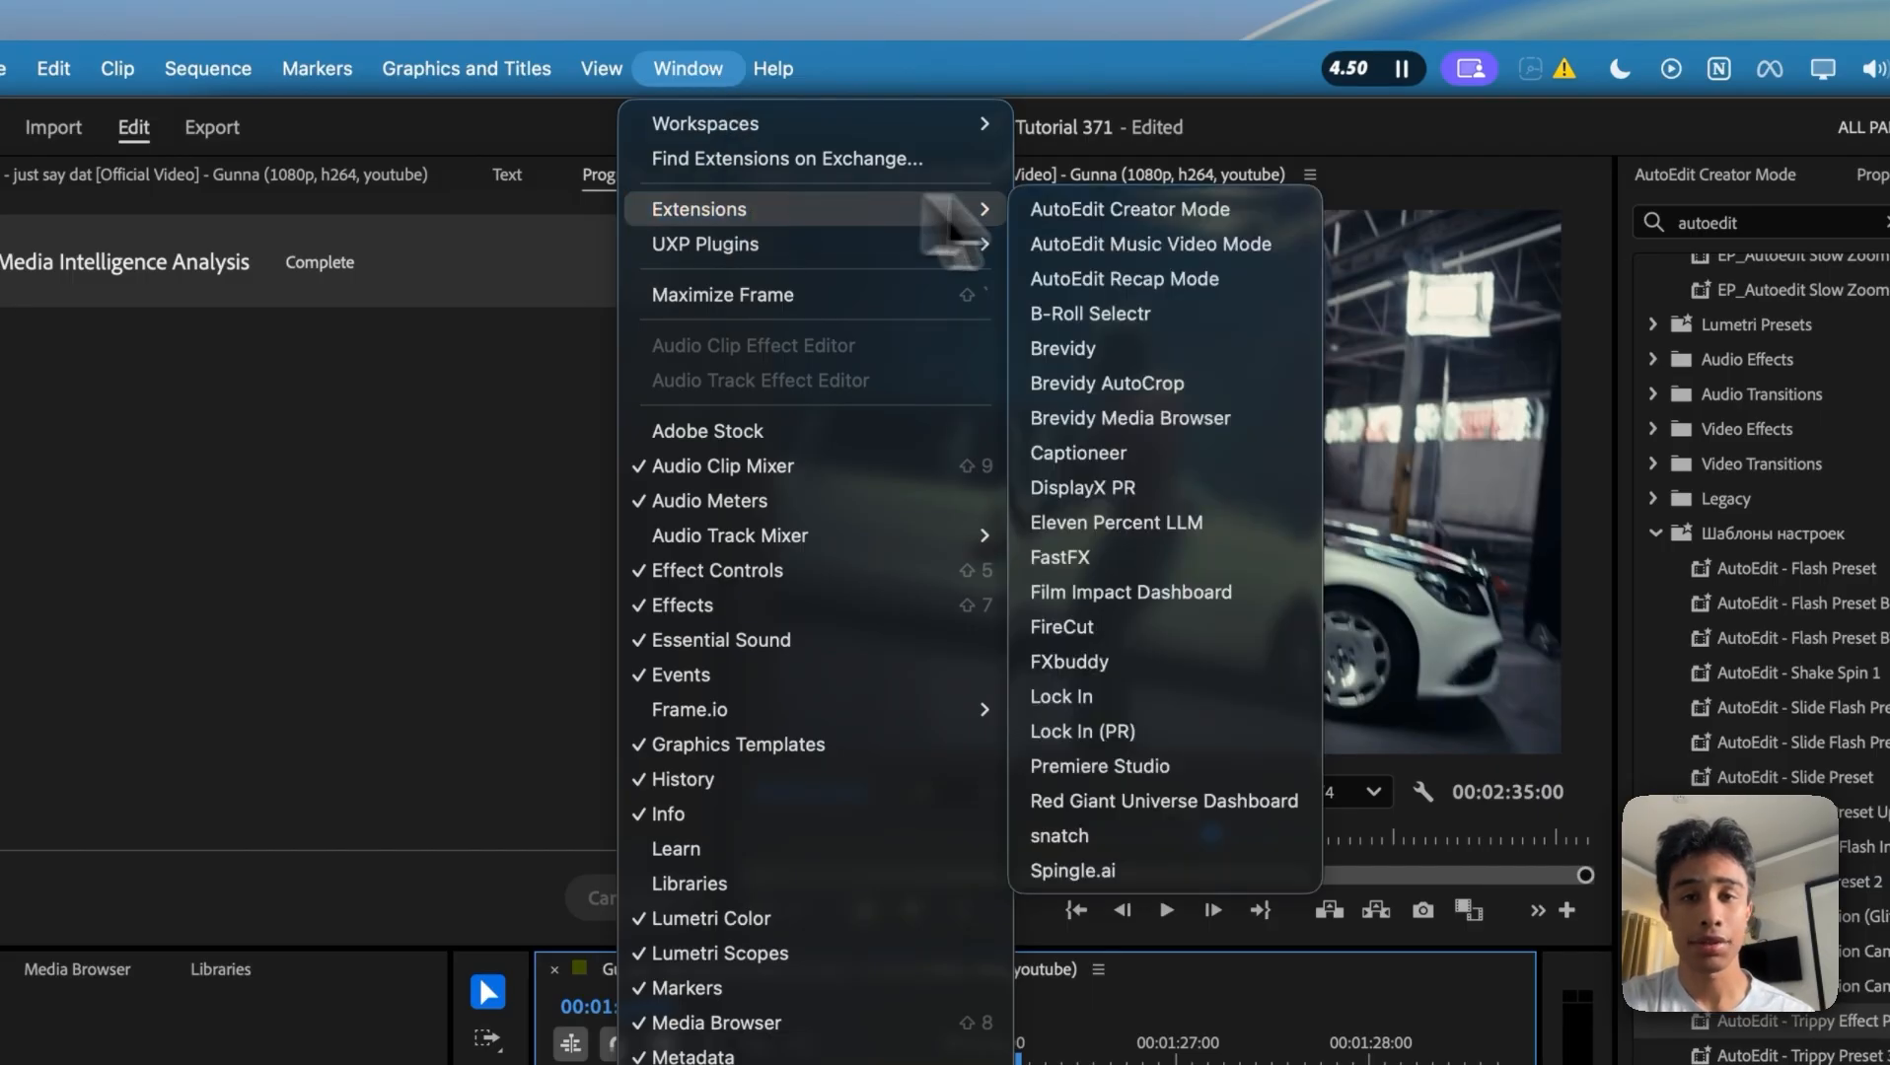
click(1213, 247)
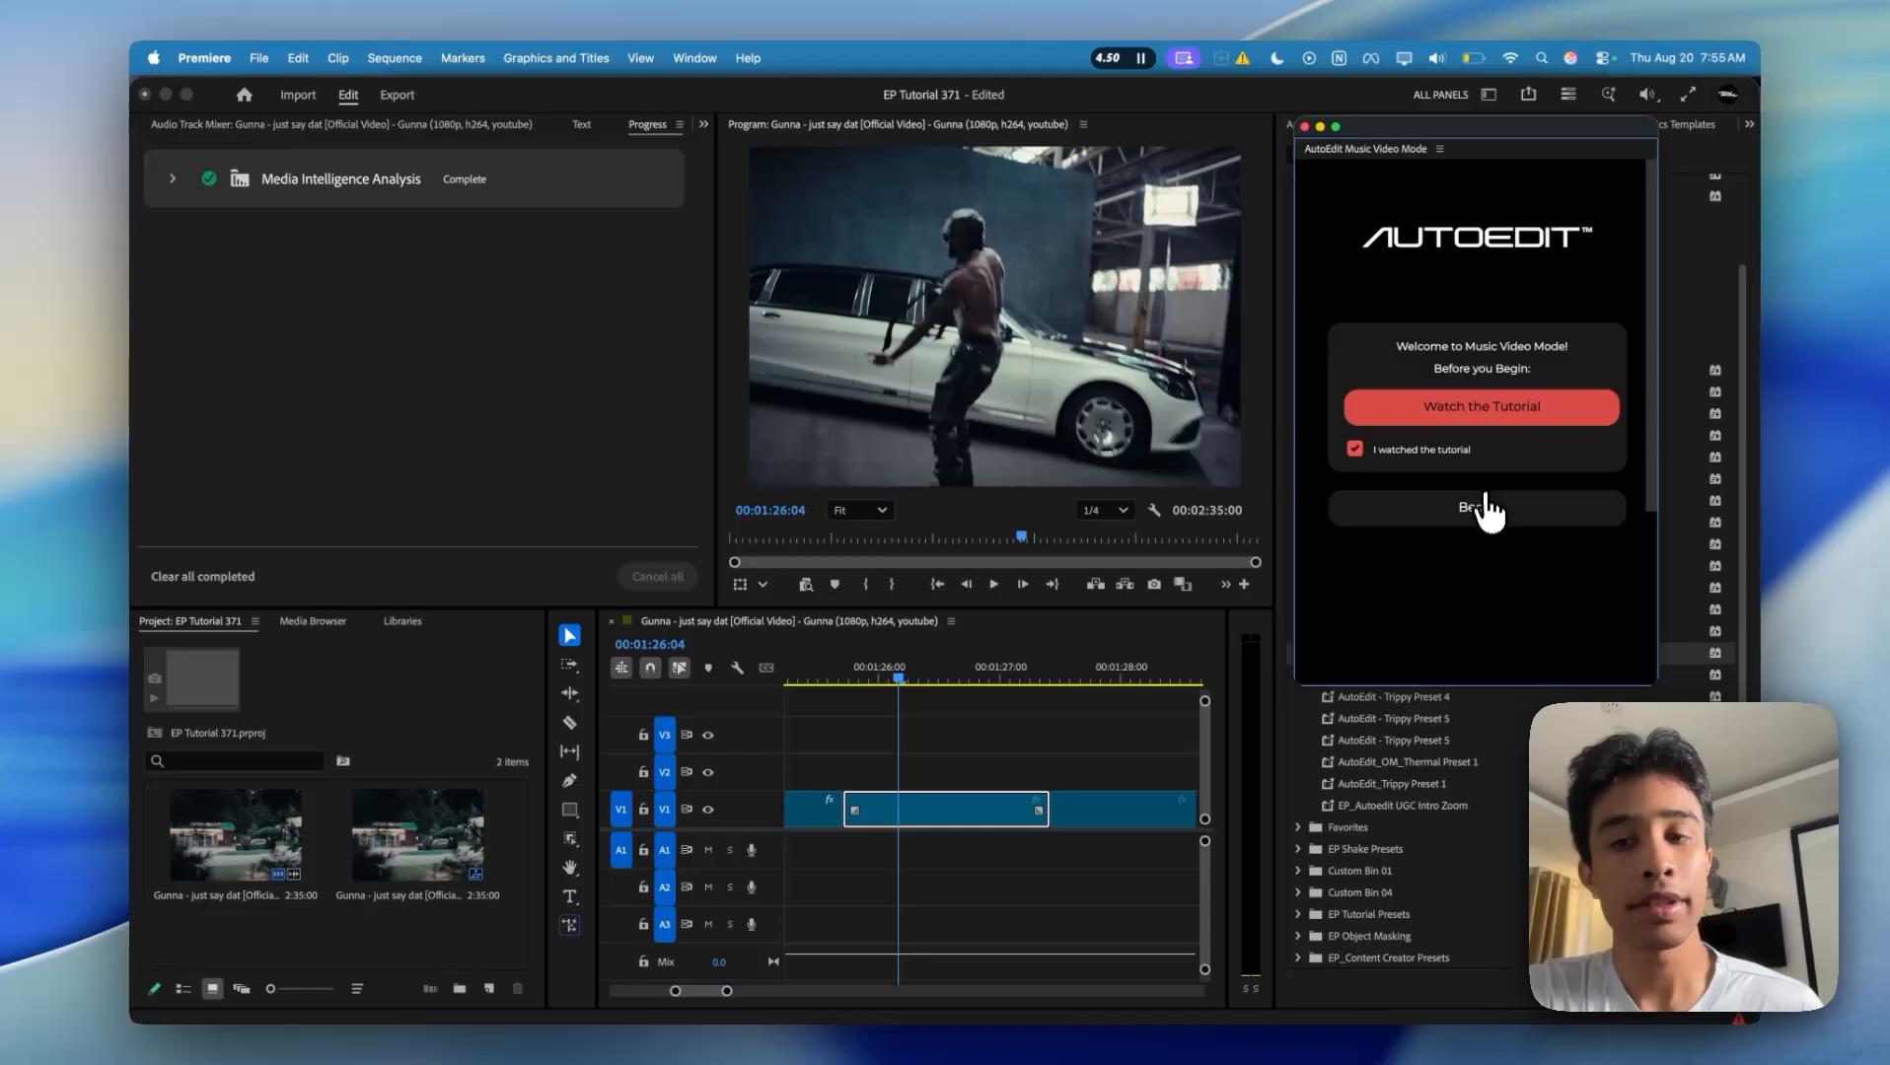
click(1477, 506)
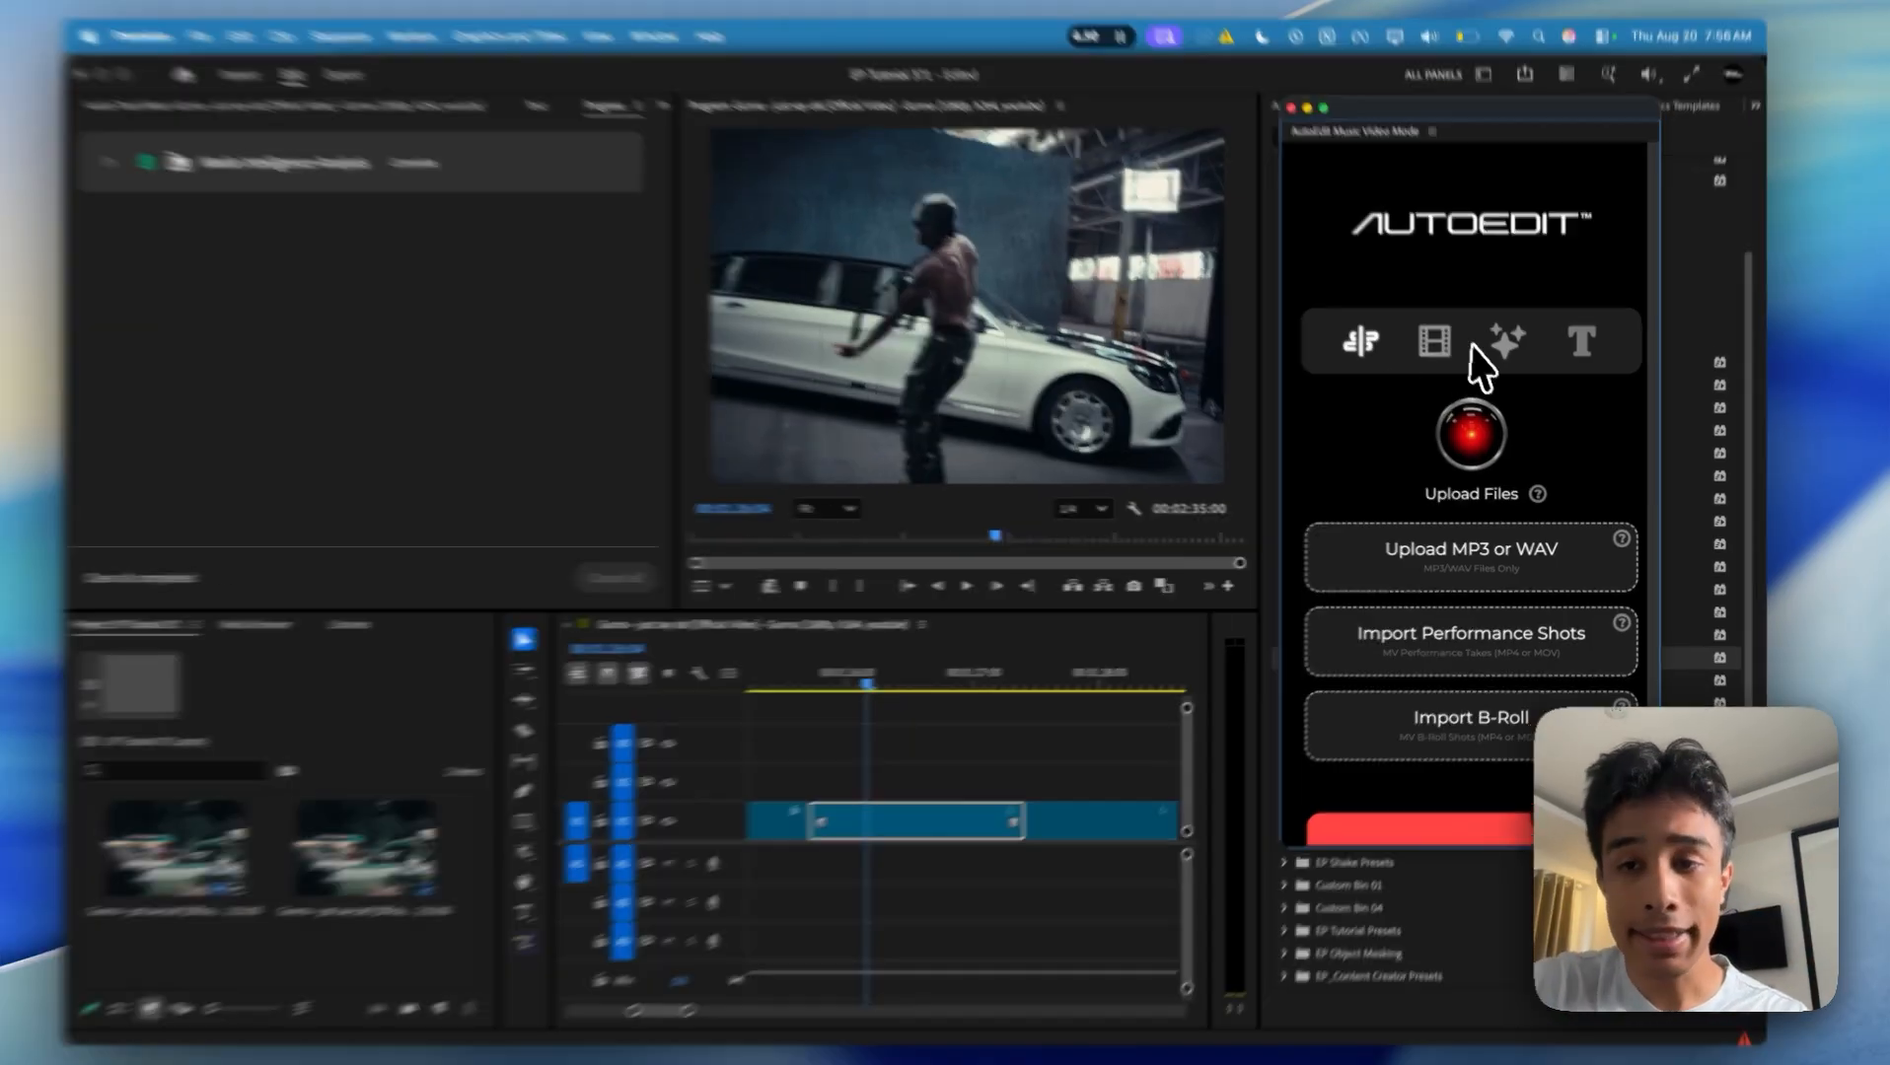
Step: Insert the Camera Shakes effect EP_ShakeItUpV2 - Heavy 2 (8-10 Frames) INVERT at the playhead from the manual VFX options
click(1511, 350)
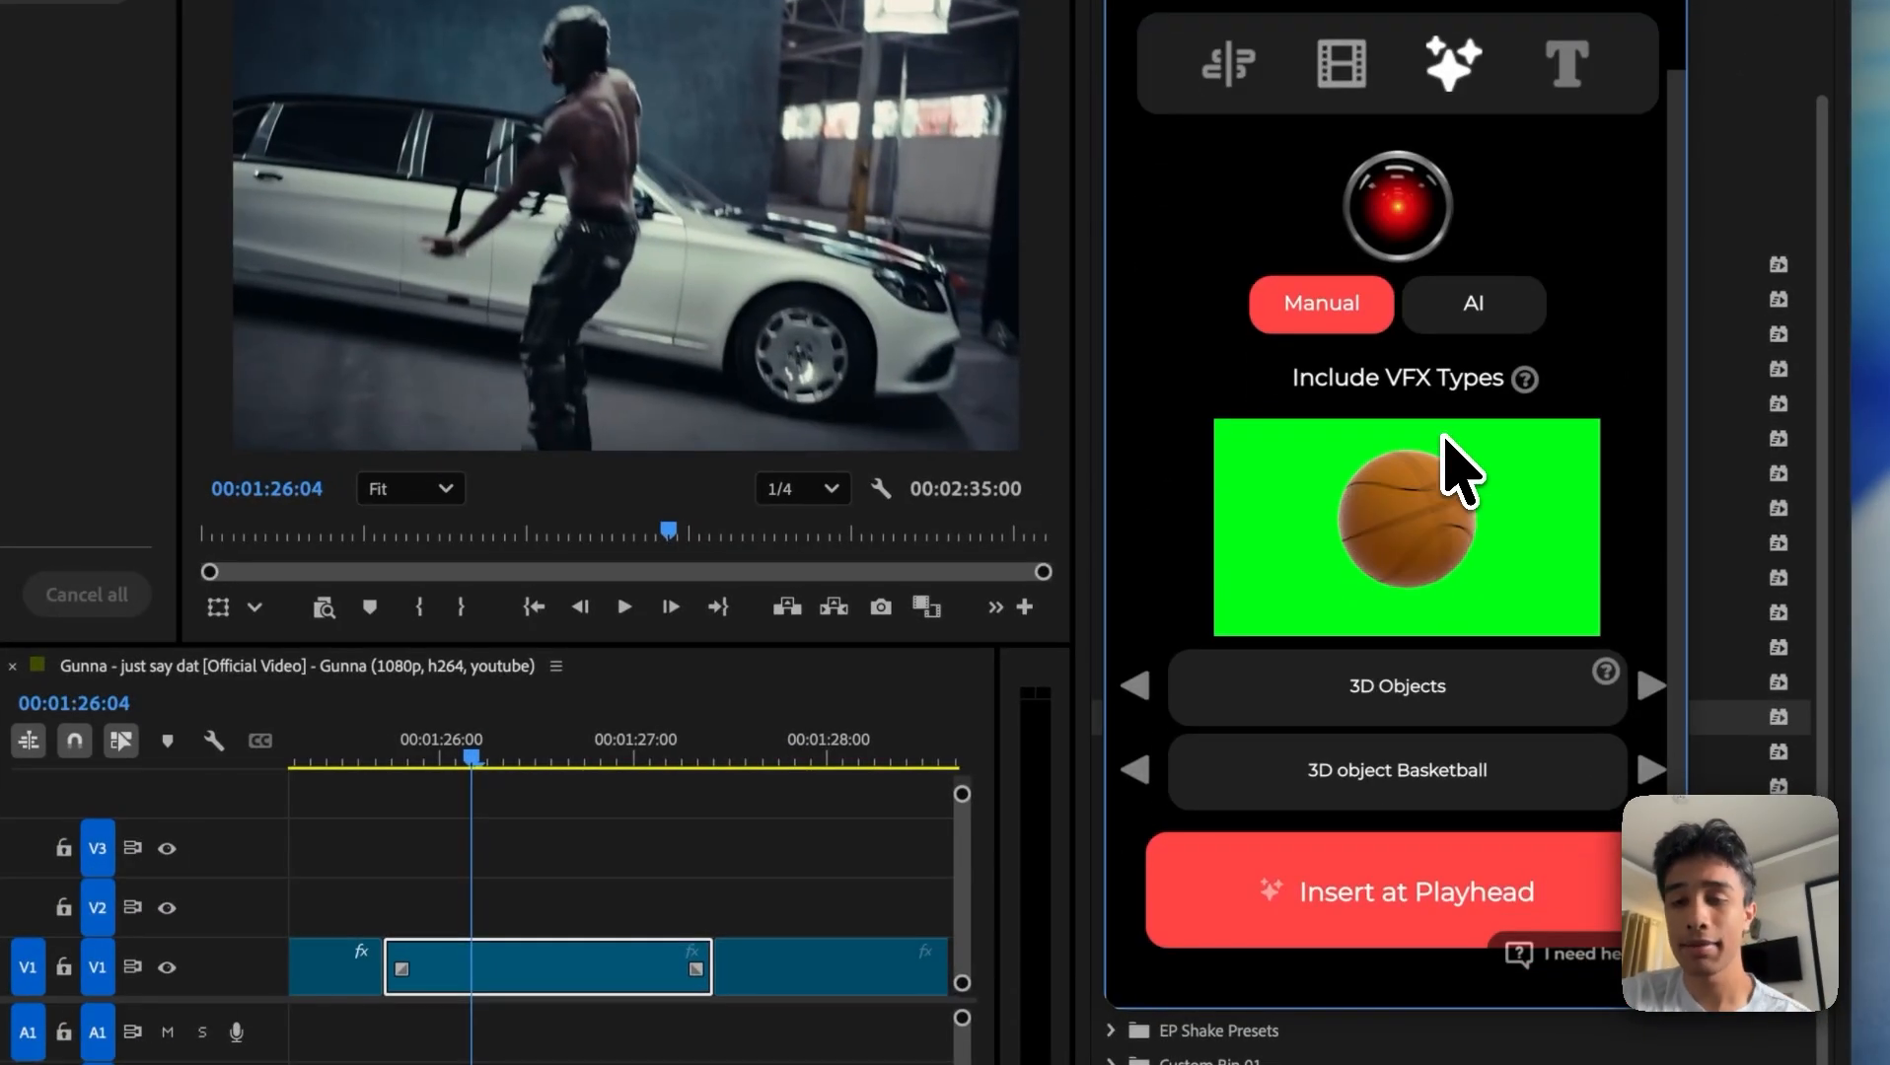
click(1653, 685)
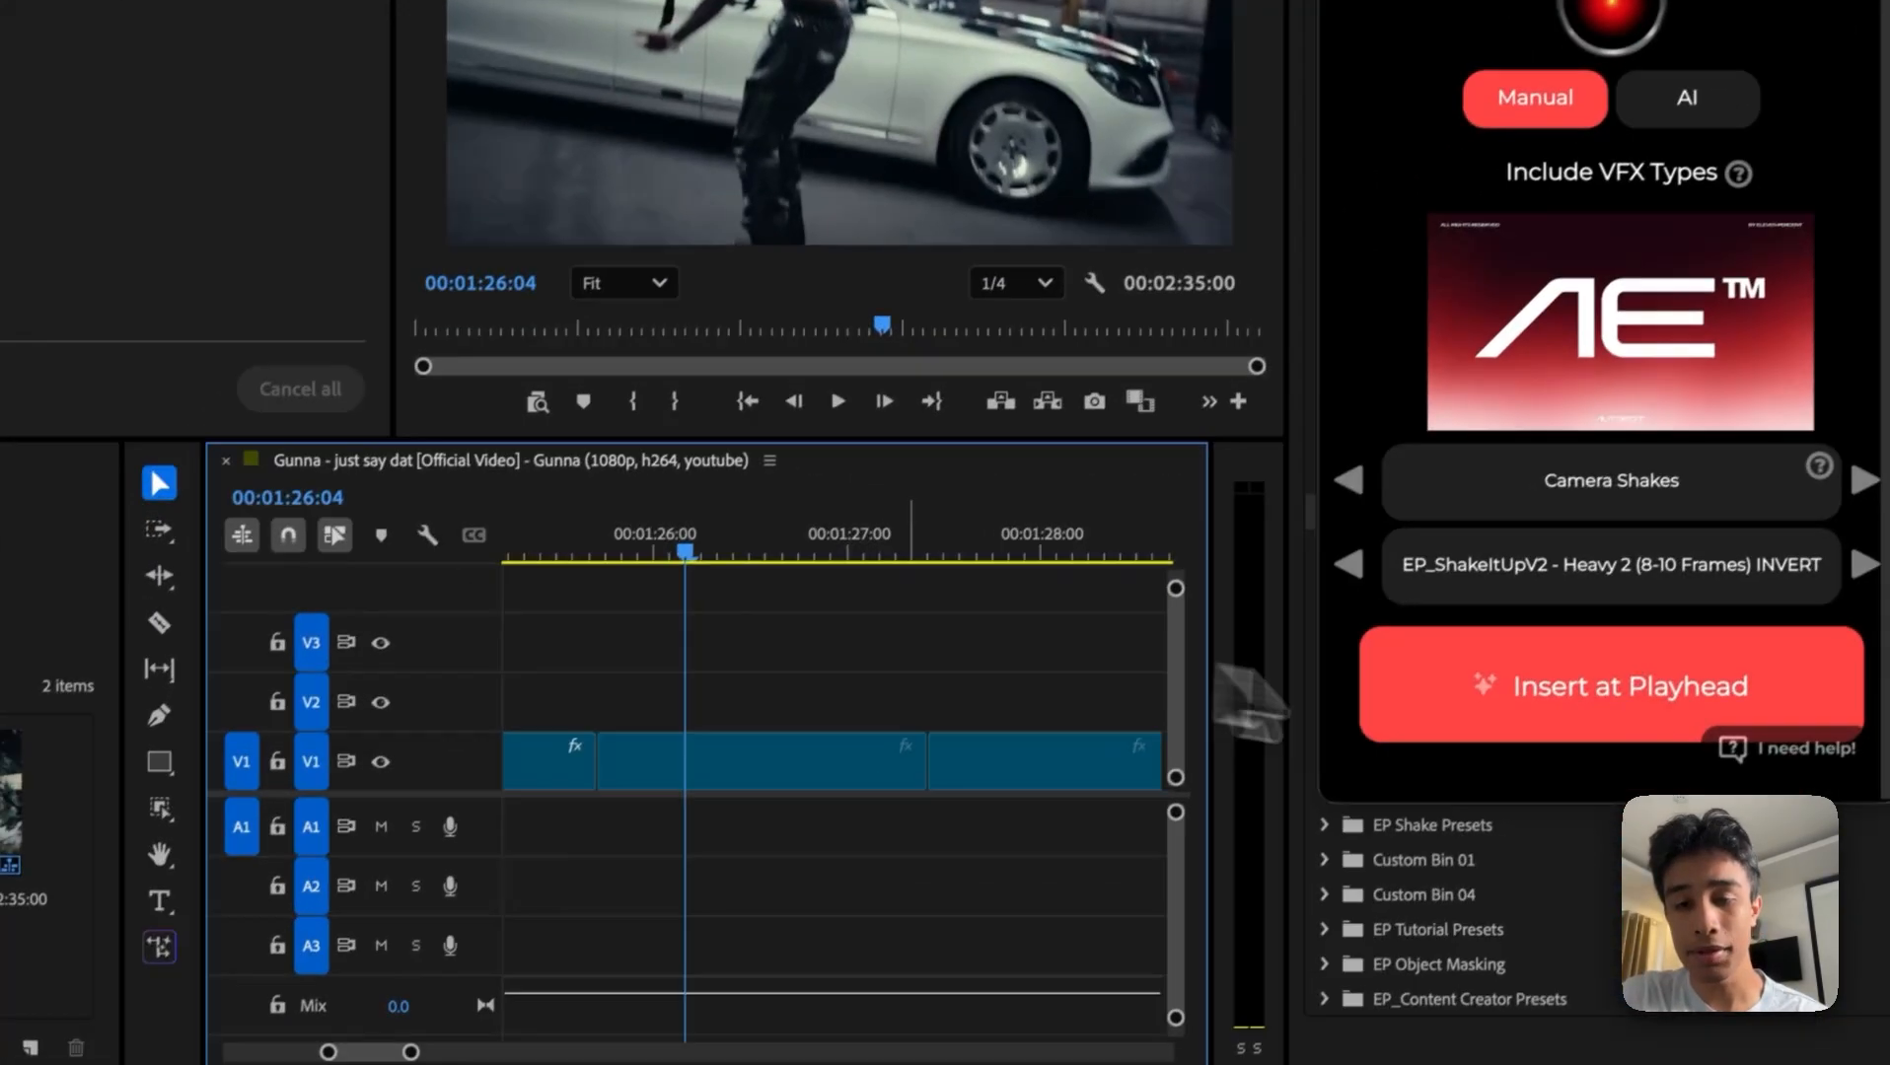
click(1416, 891)
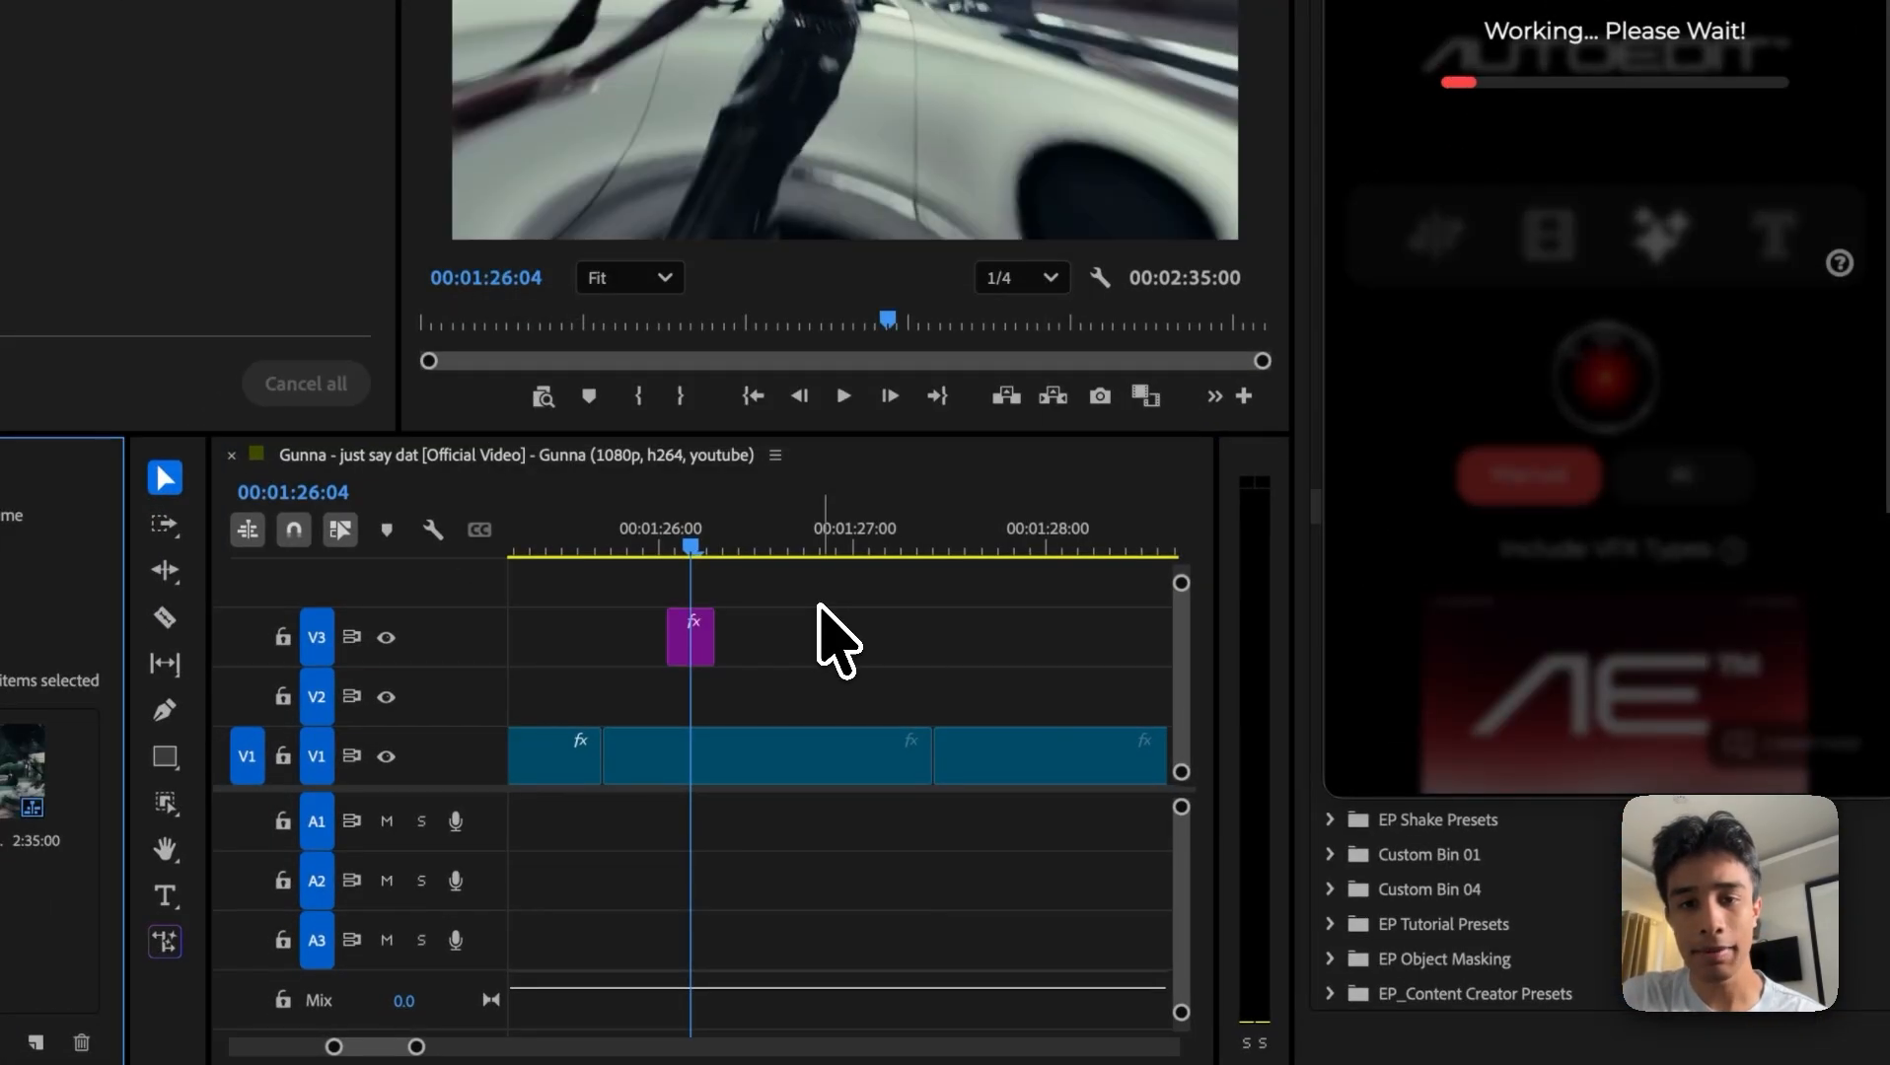
Step: Play back the camera shake on V3 several times from just before 00:01:26:04
drag(690, 545, 664, 539)
key(space)
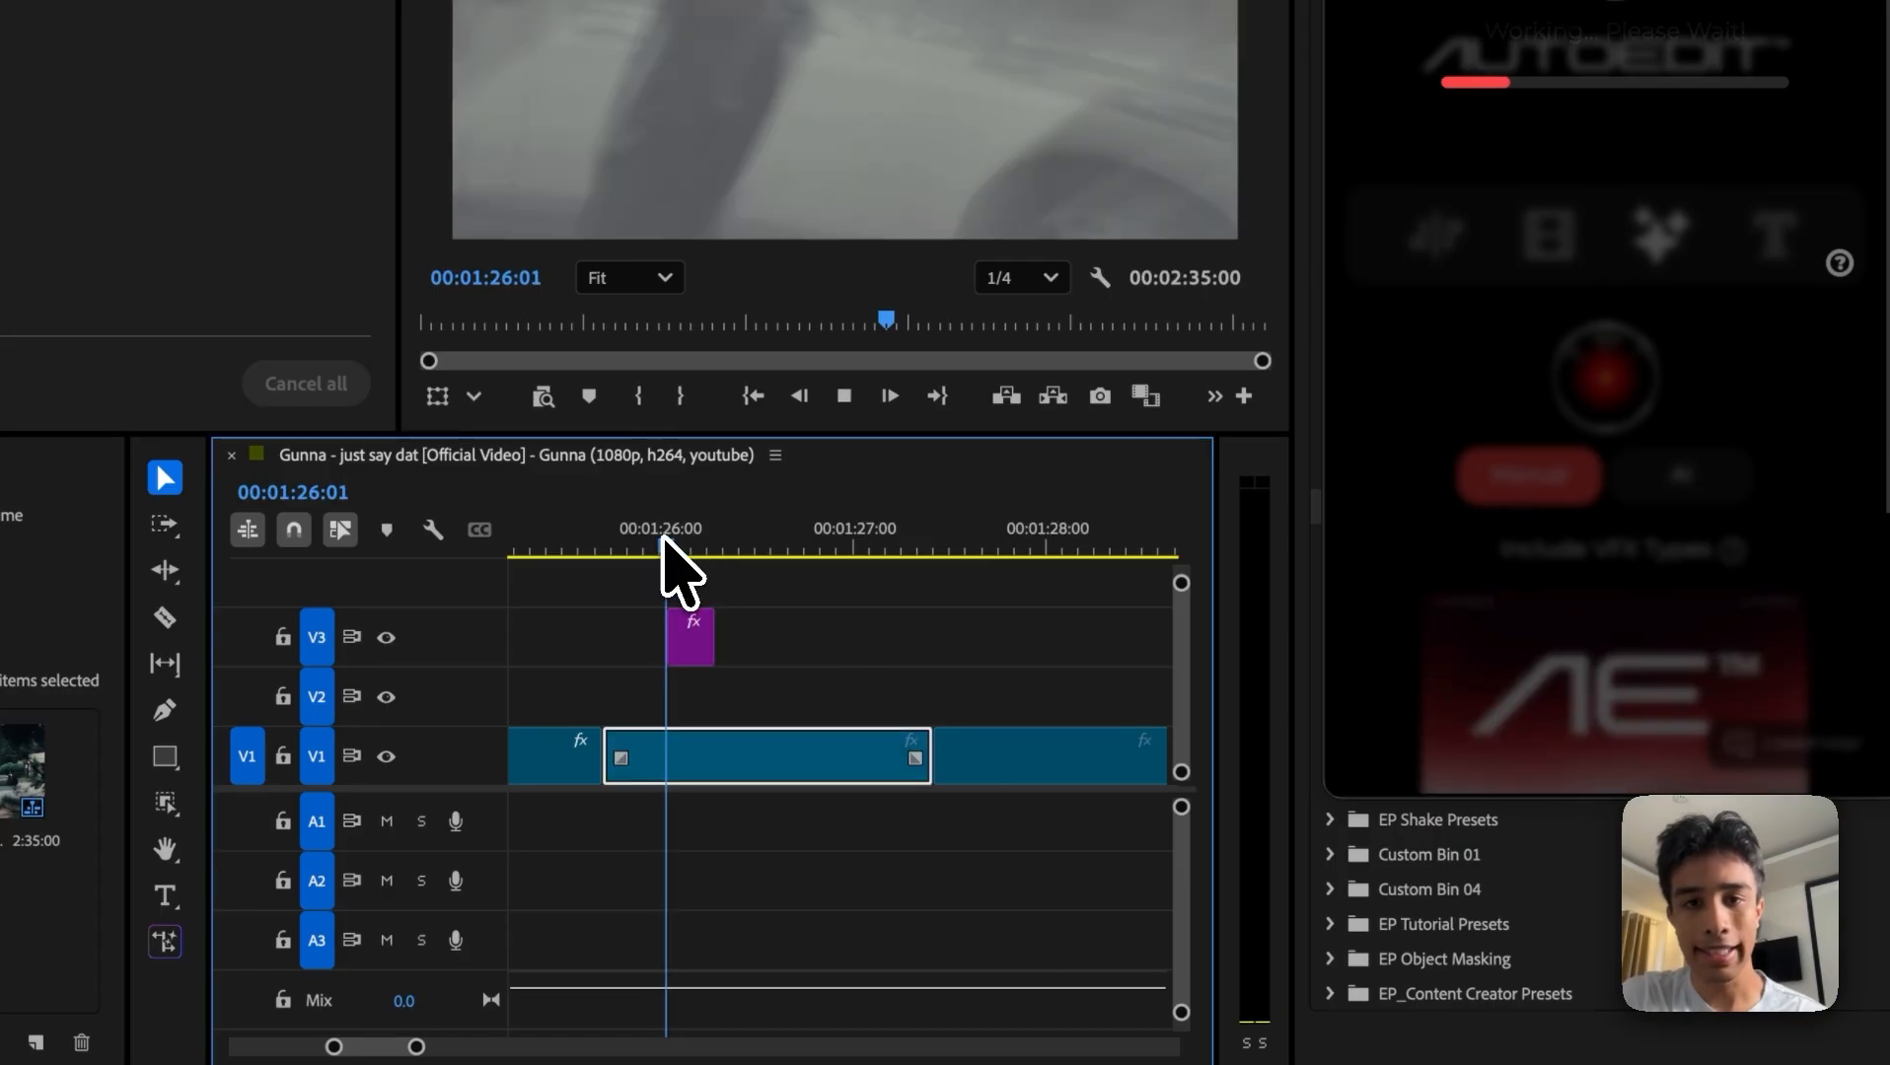
key(space)
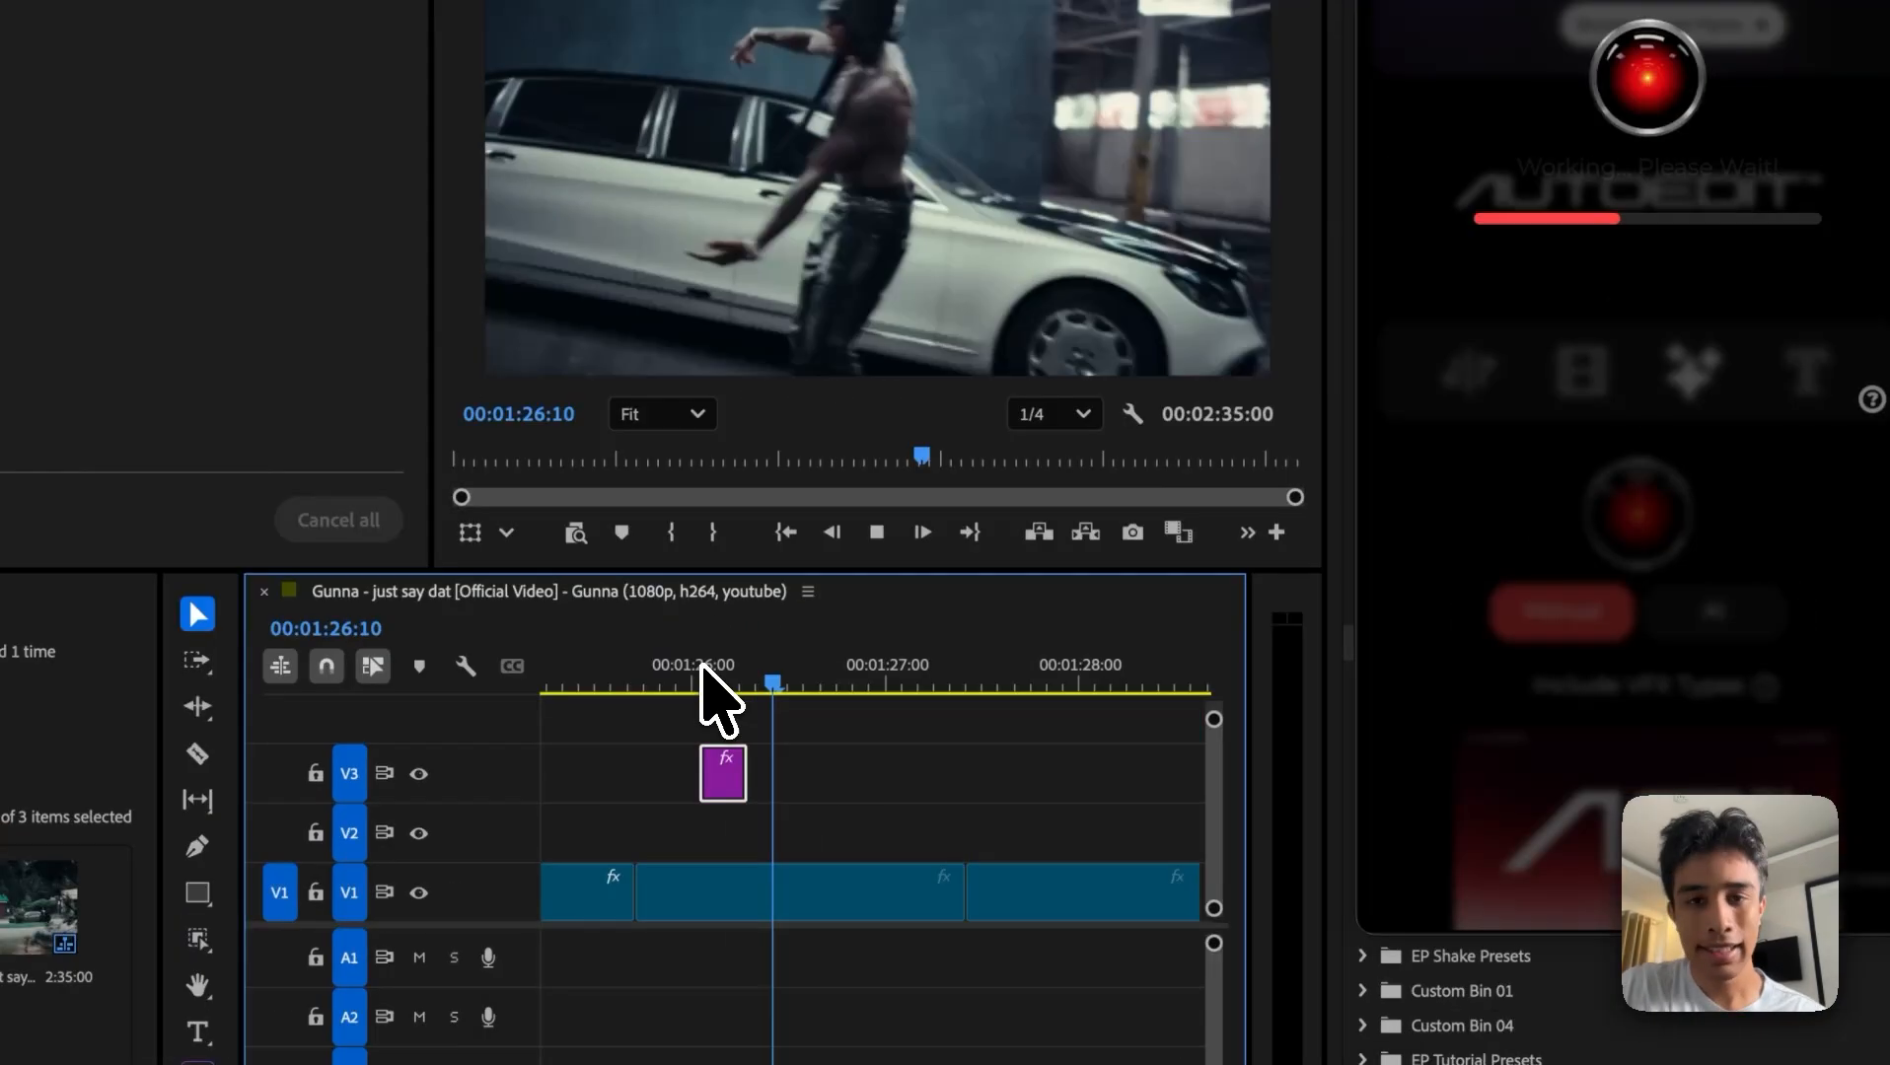
click(657, 528)
key(space)
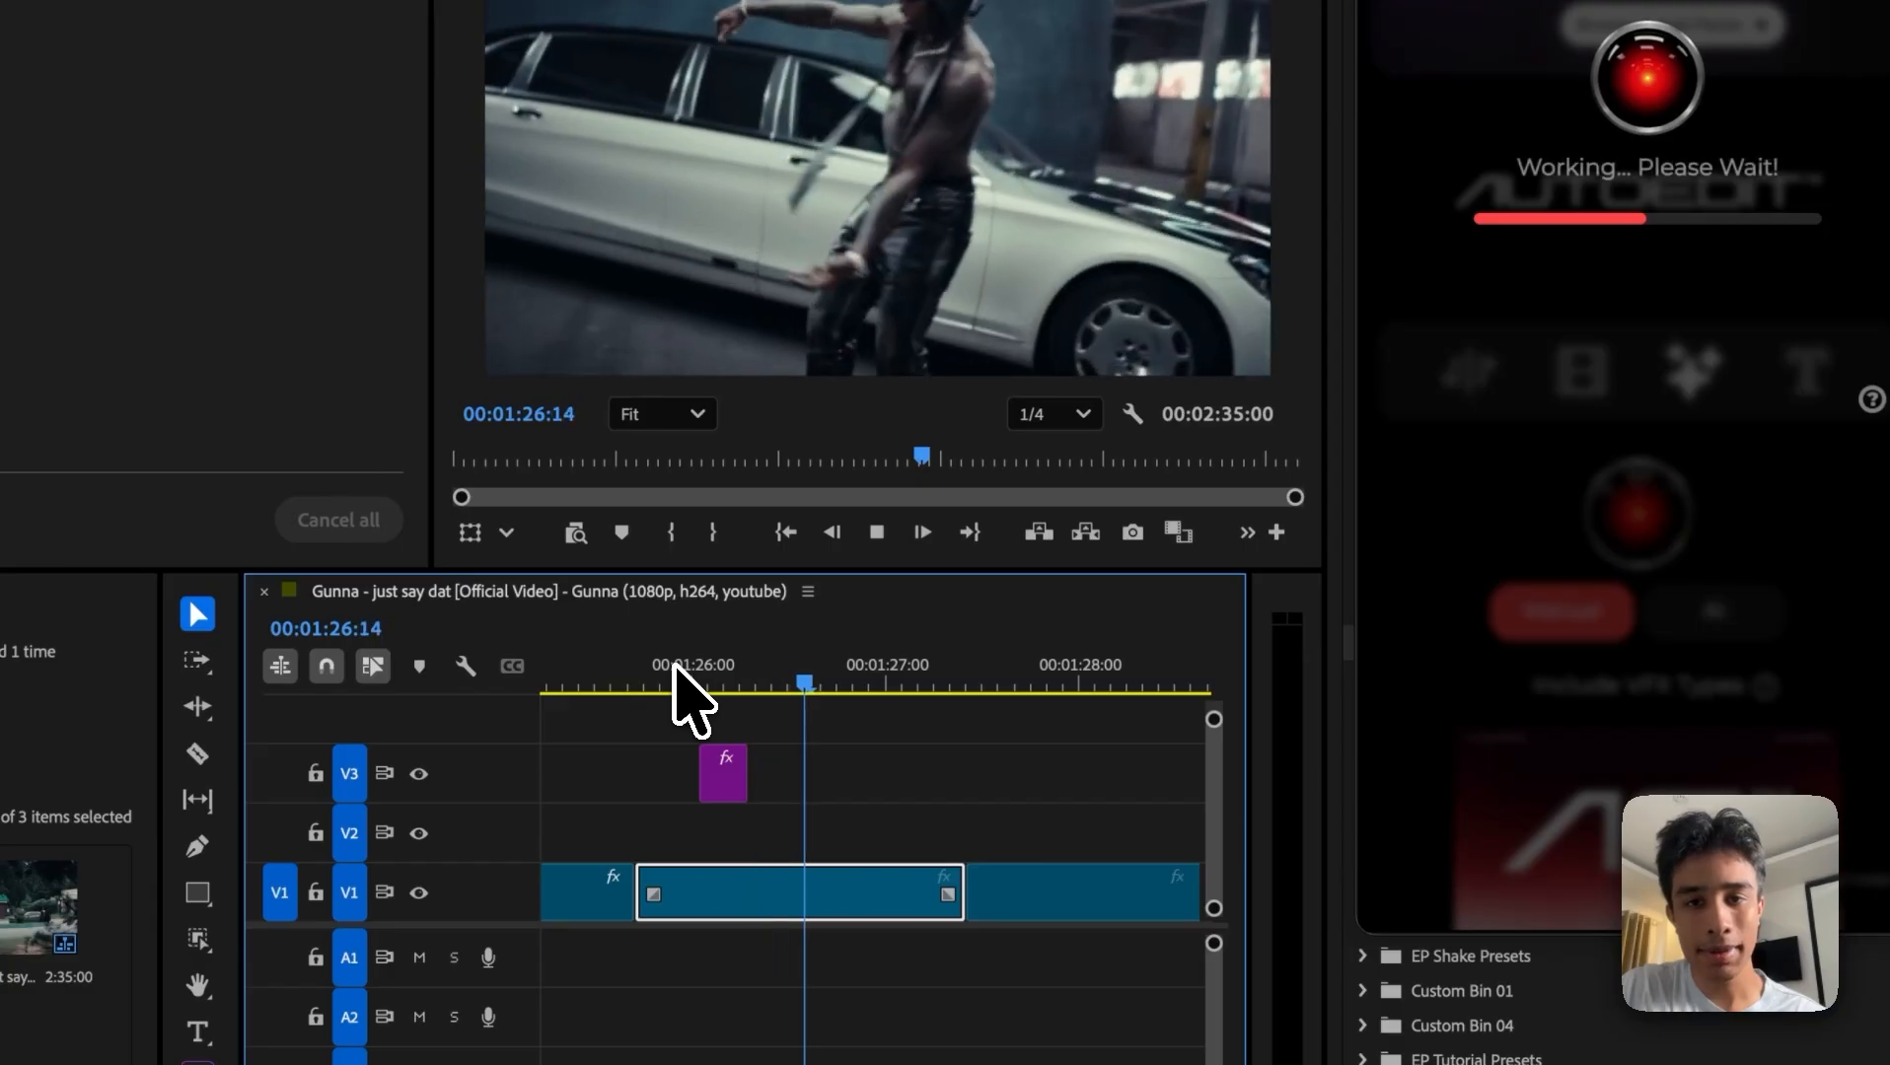
click(633, 666)
key(space)
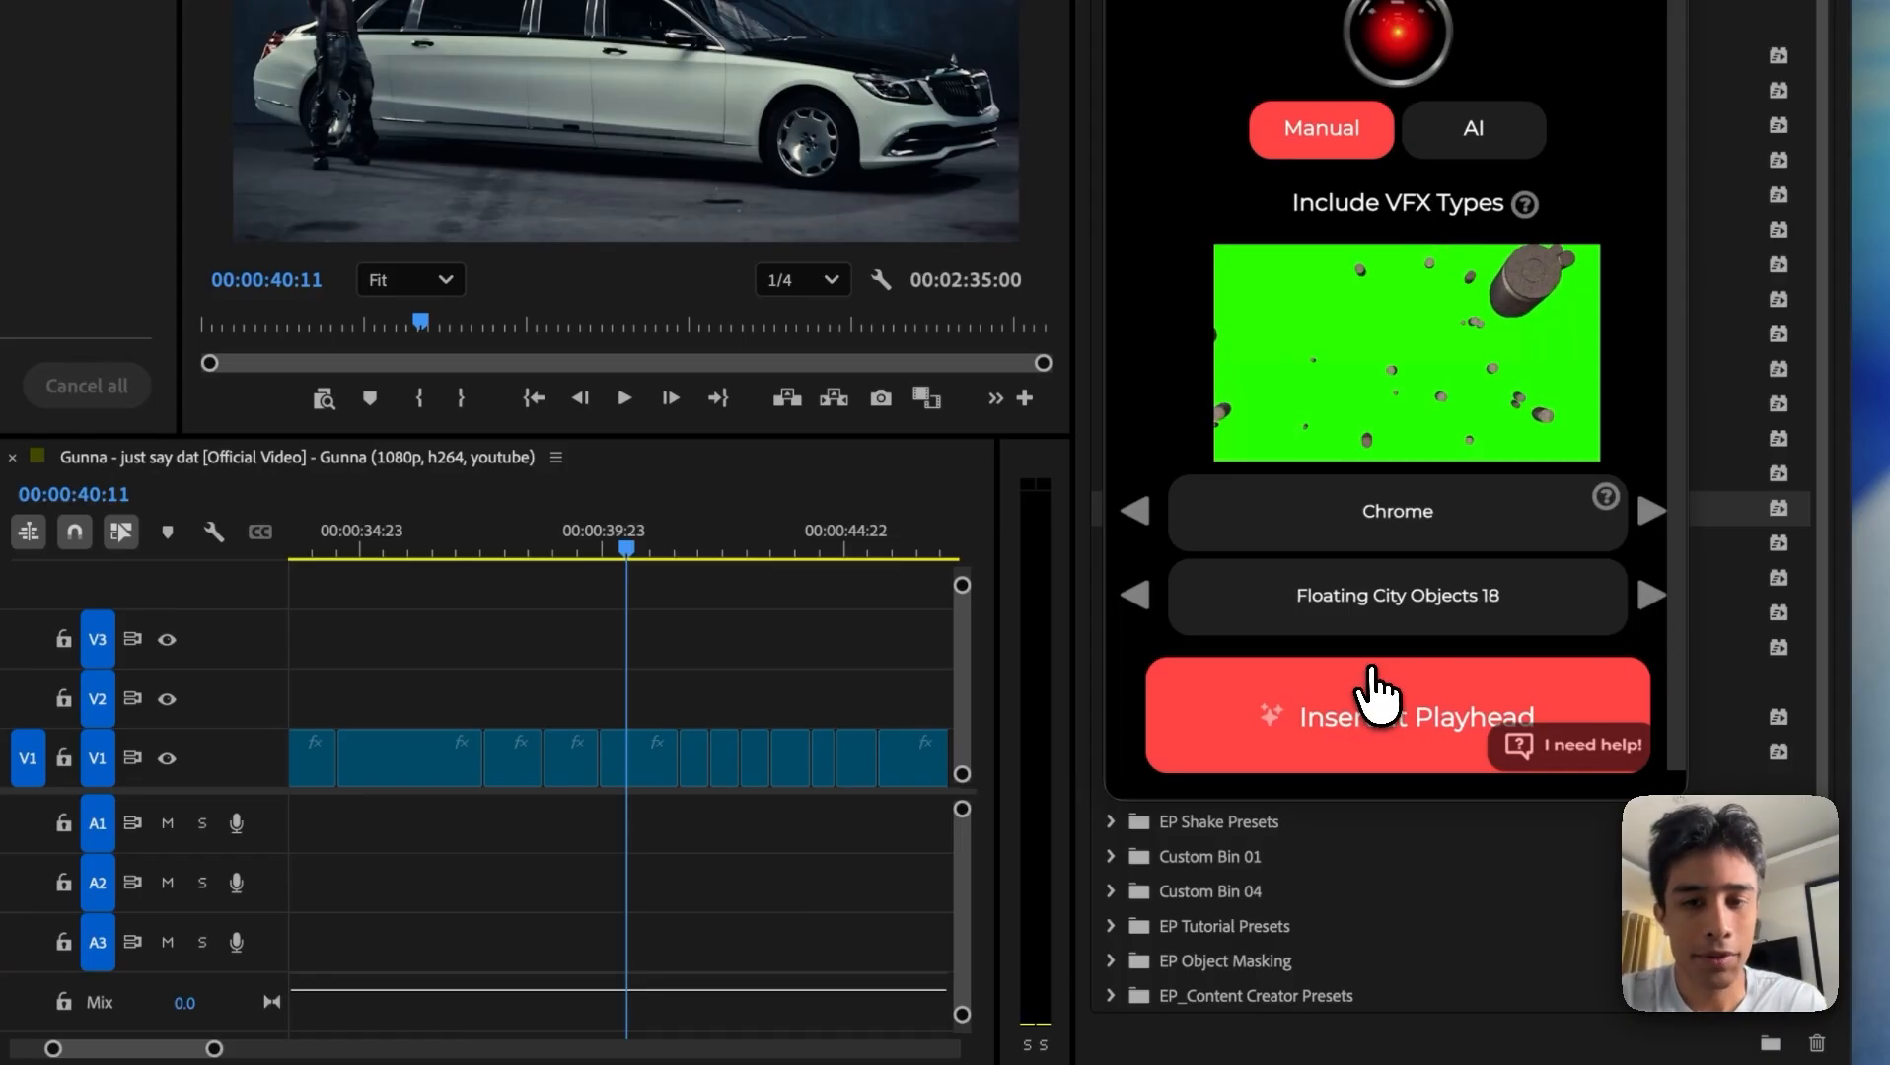
Step: Insert the green-screen debris VFX on V3, preview it, and shift it earlier to start at the V1 cut near 00:00:39:21
click(1371, 673)
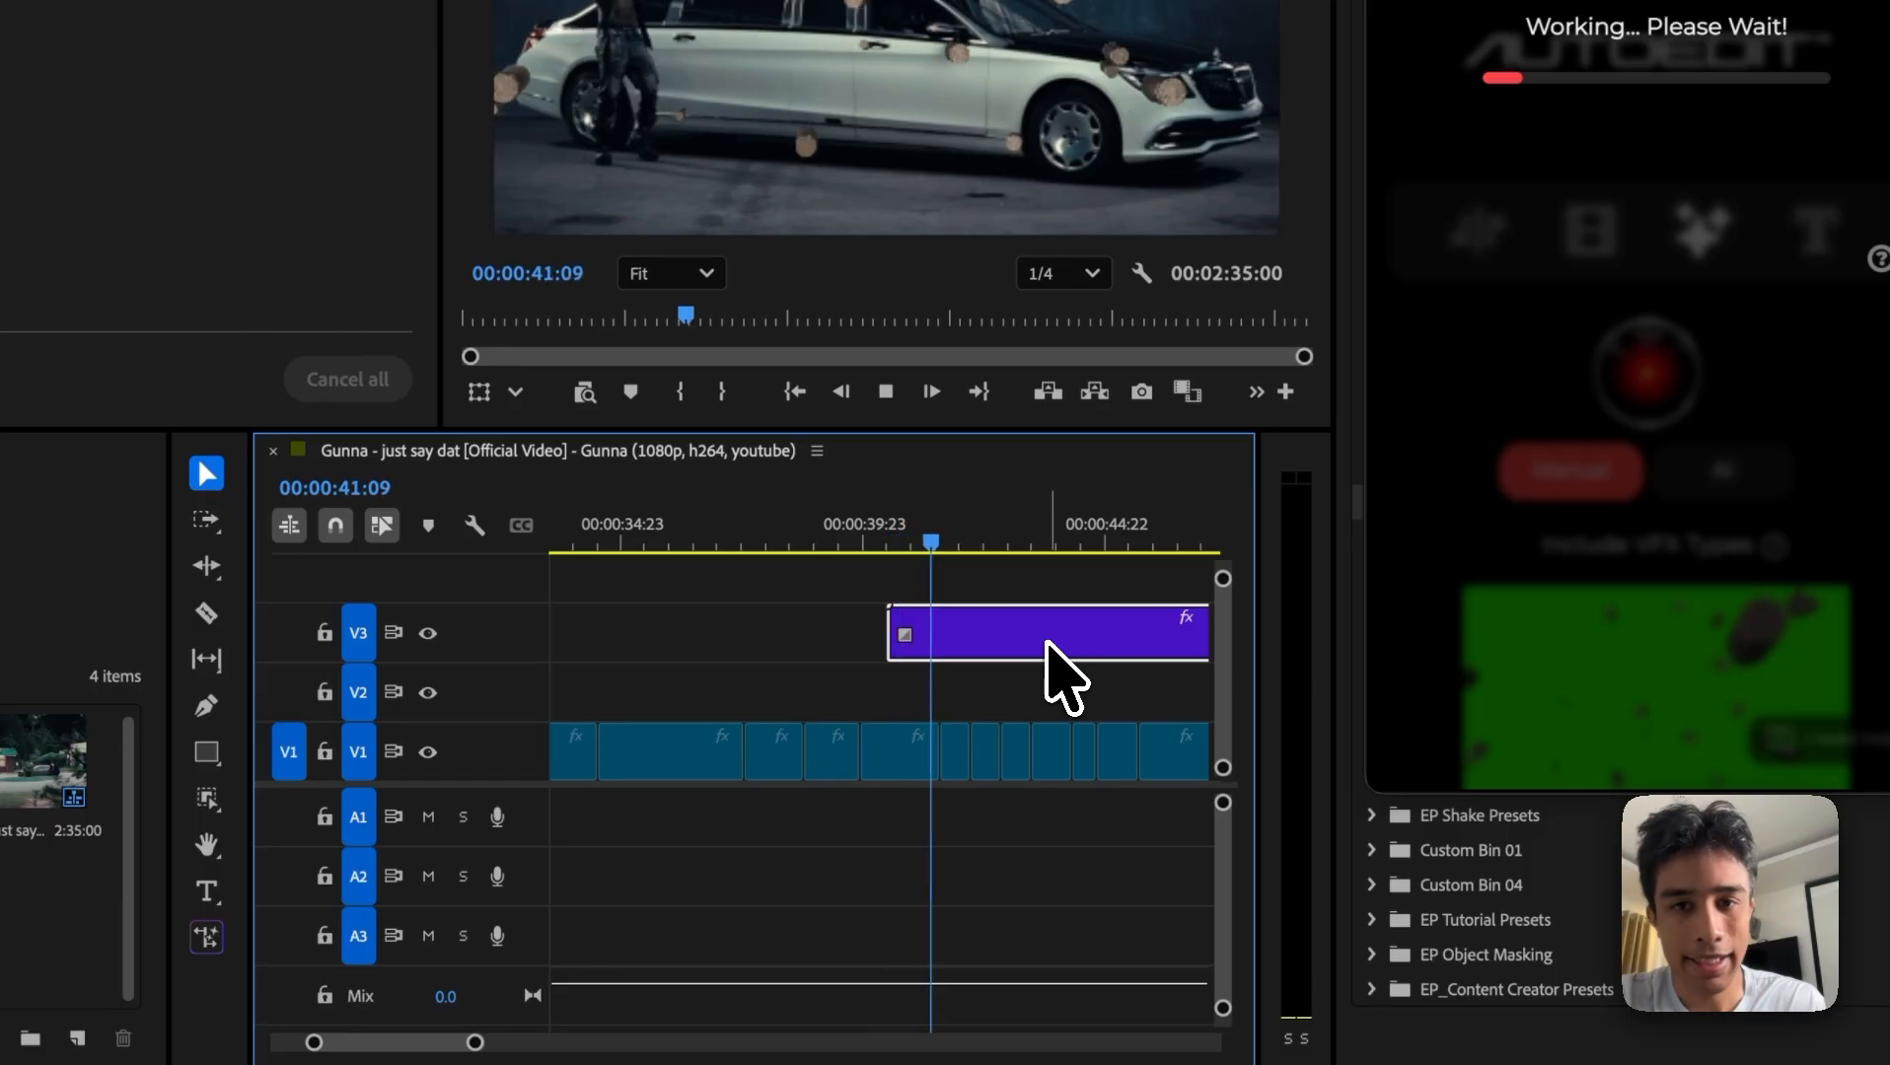
key(space)
click(857, 545)
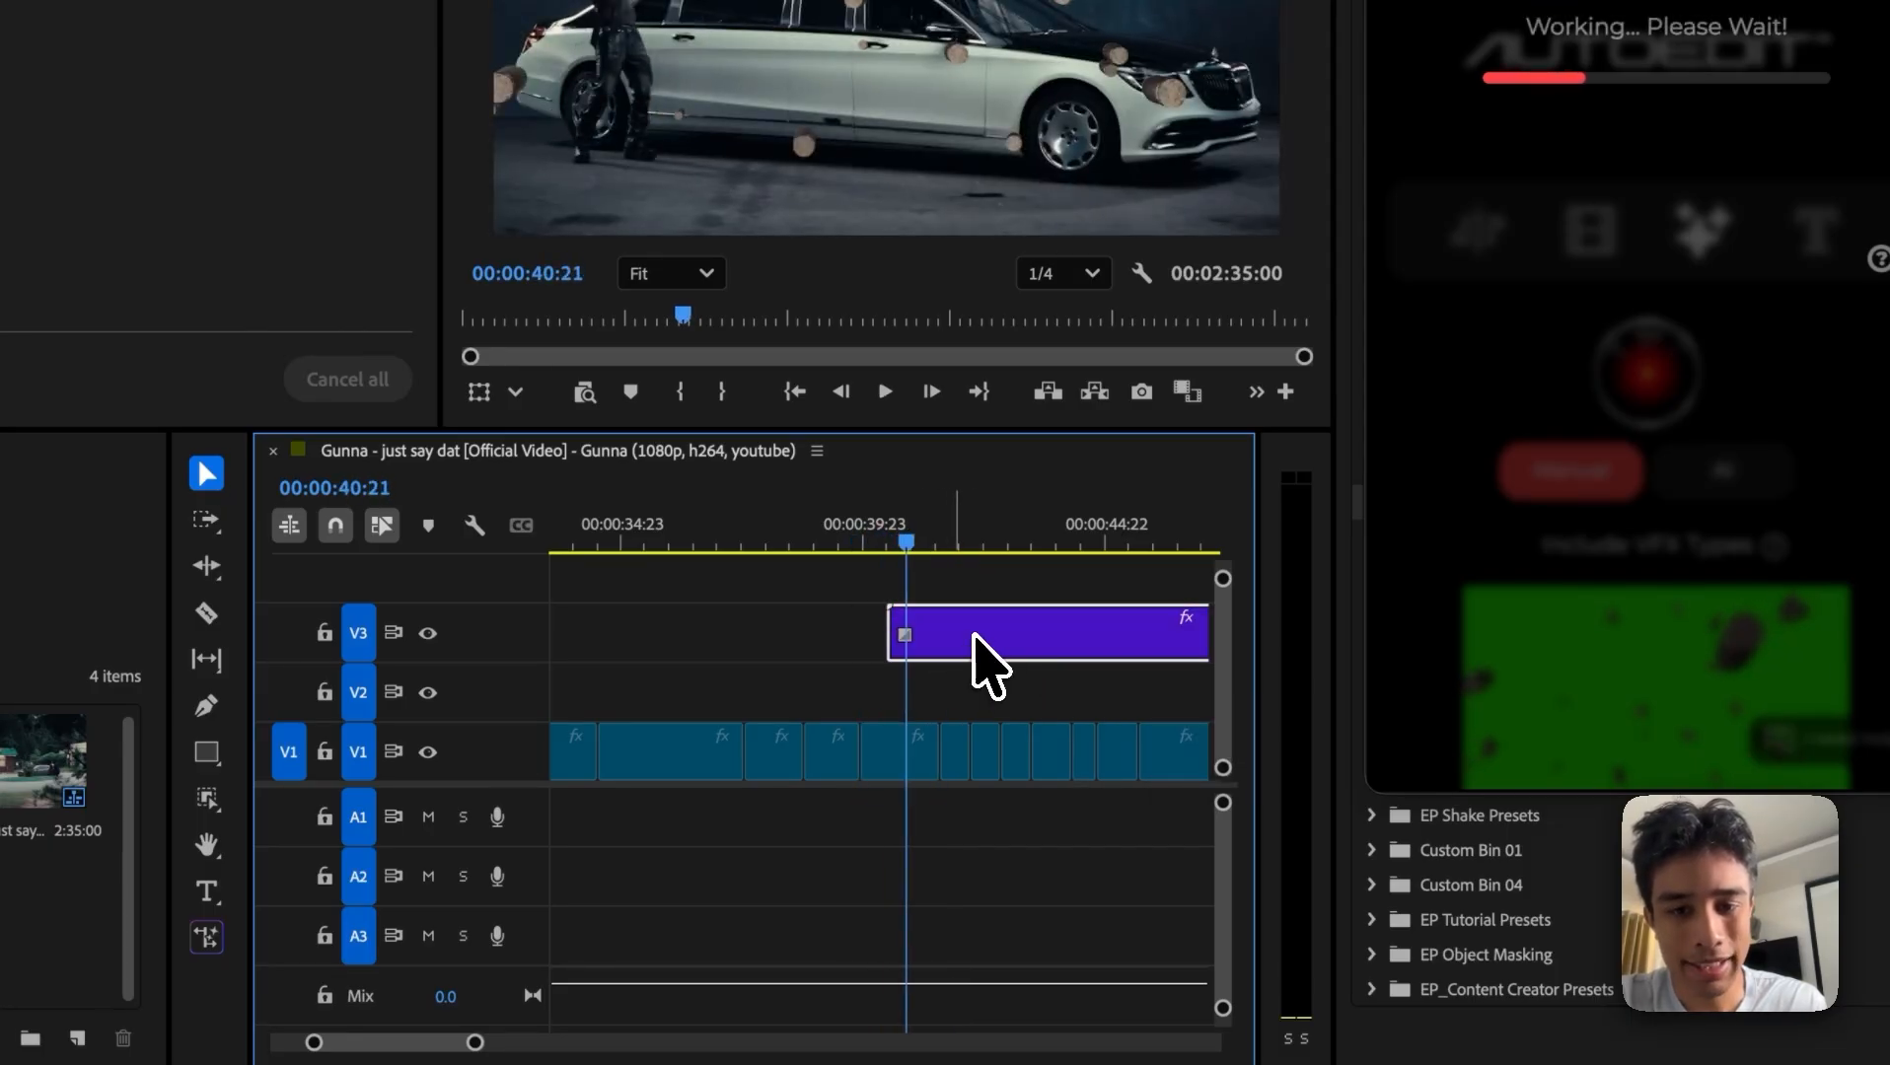
mouse_move(974, 636)
mouse_down()
mouse_move(917, 634)
mouse_move(962, 639)
mouse_up()
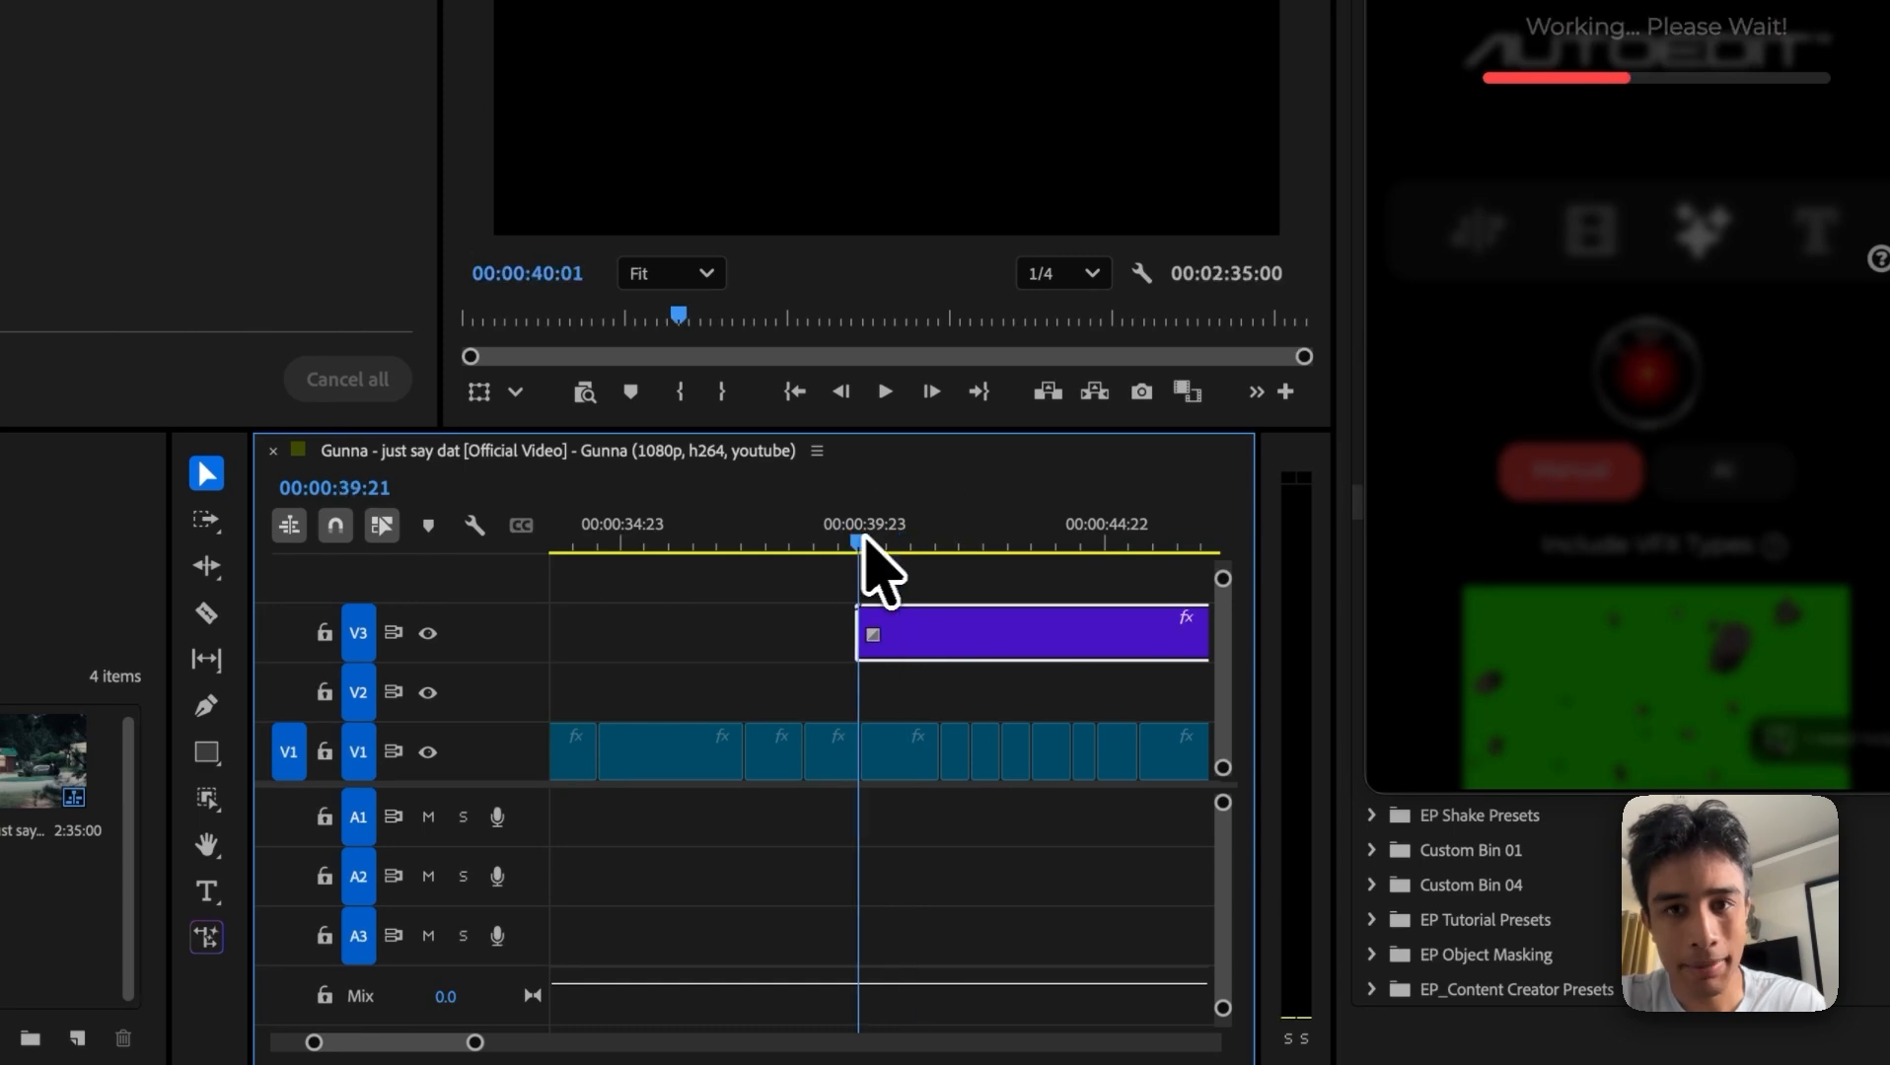
Step: Play back the debris VFX from its start at the V1 cut and switch the manual VFX type to Energy
key(space)
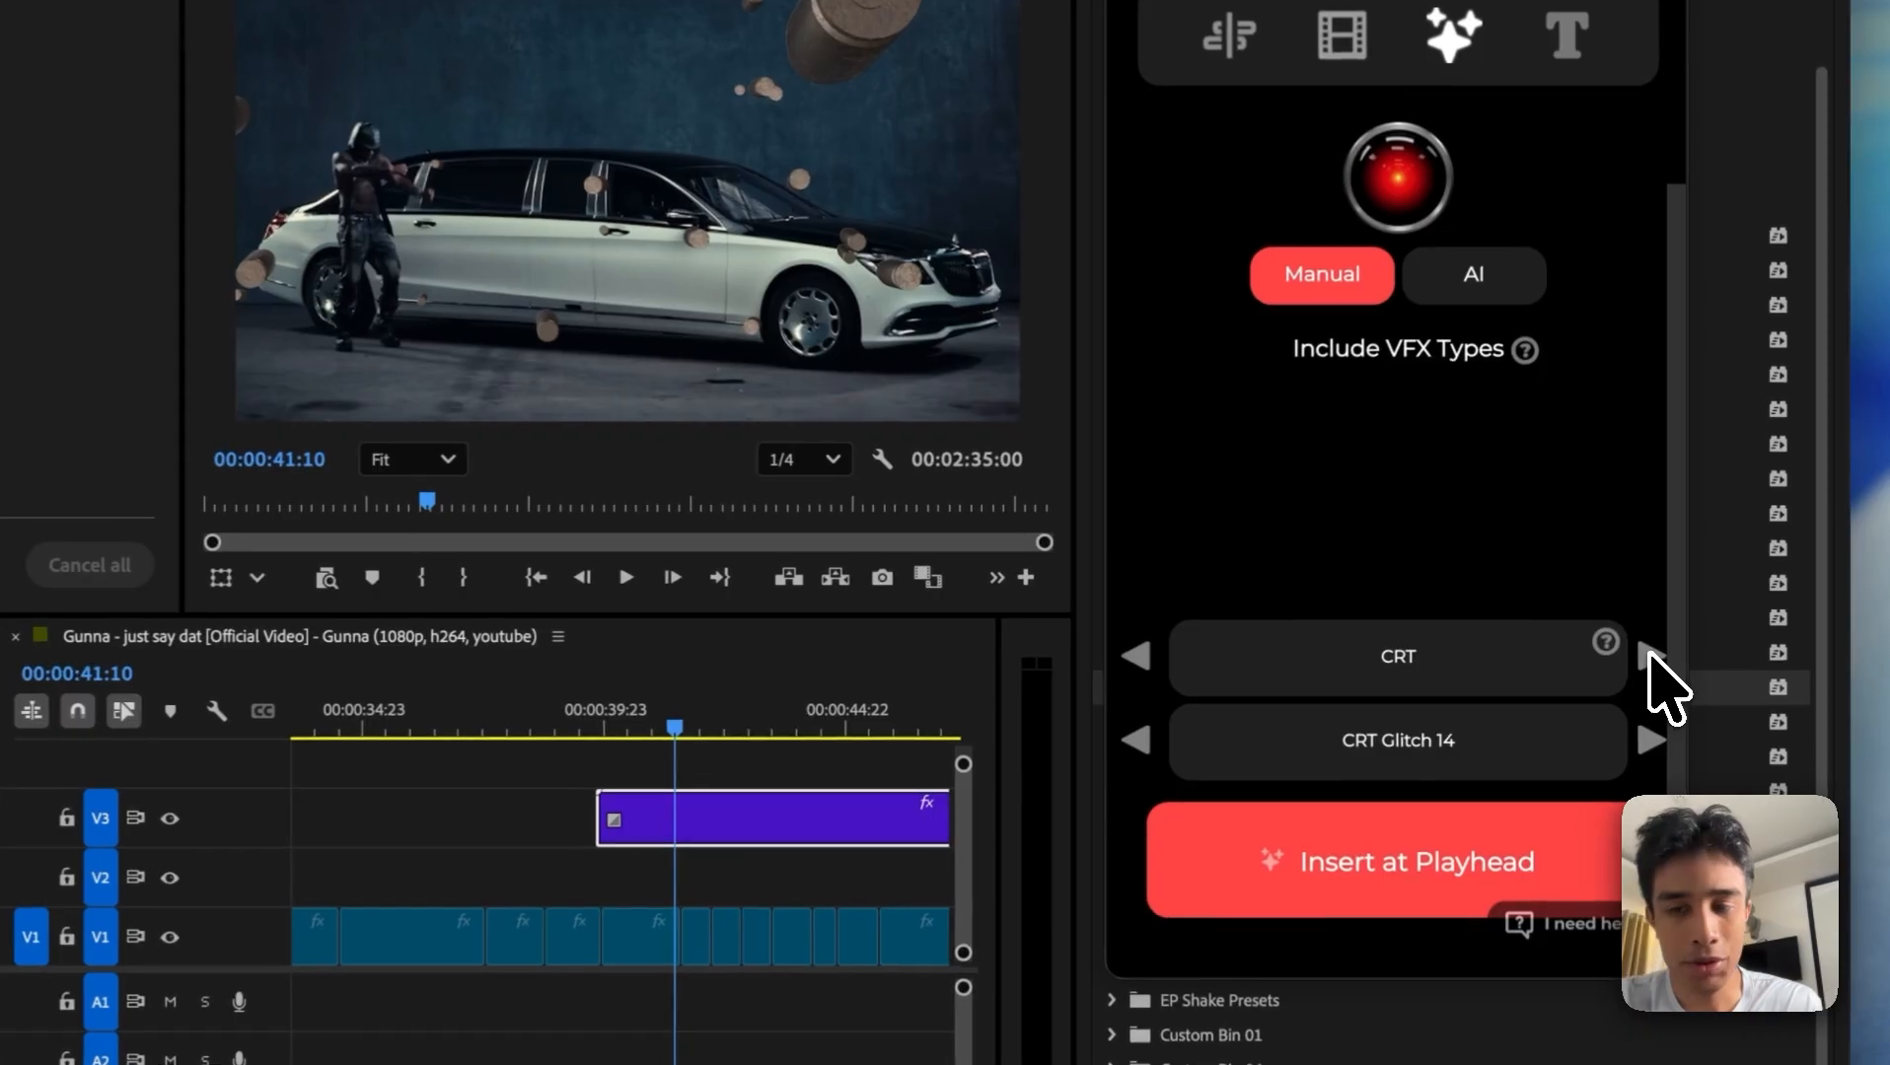
click(1652, 656)
scroll(1616, 590, down, 4)
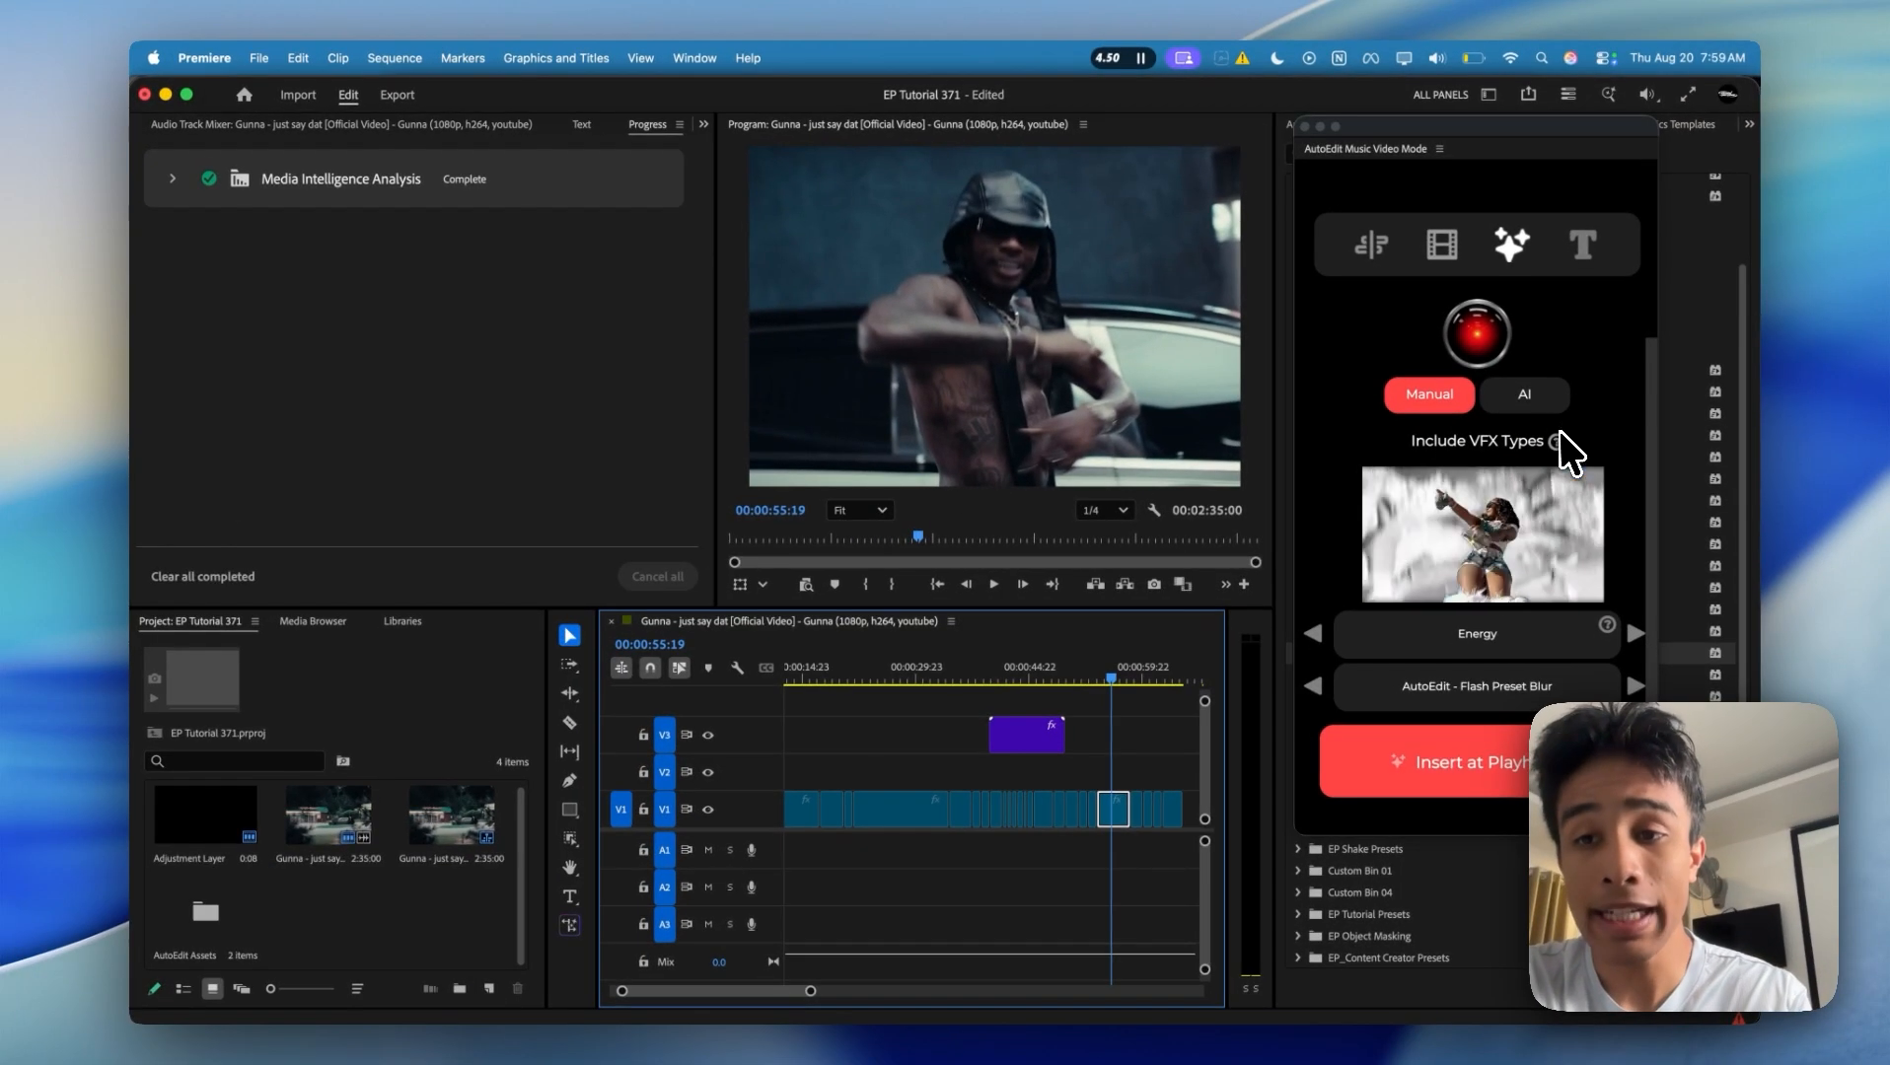
Step: Read the Energy VFX instructions, open the short tutorial in the browser, and look over the Manual VFX help section and its video
mouse_move(1559, 439)
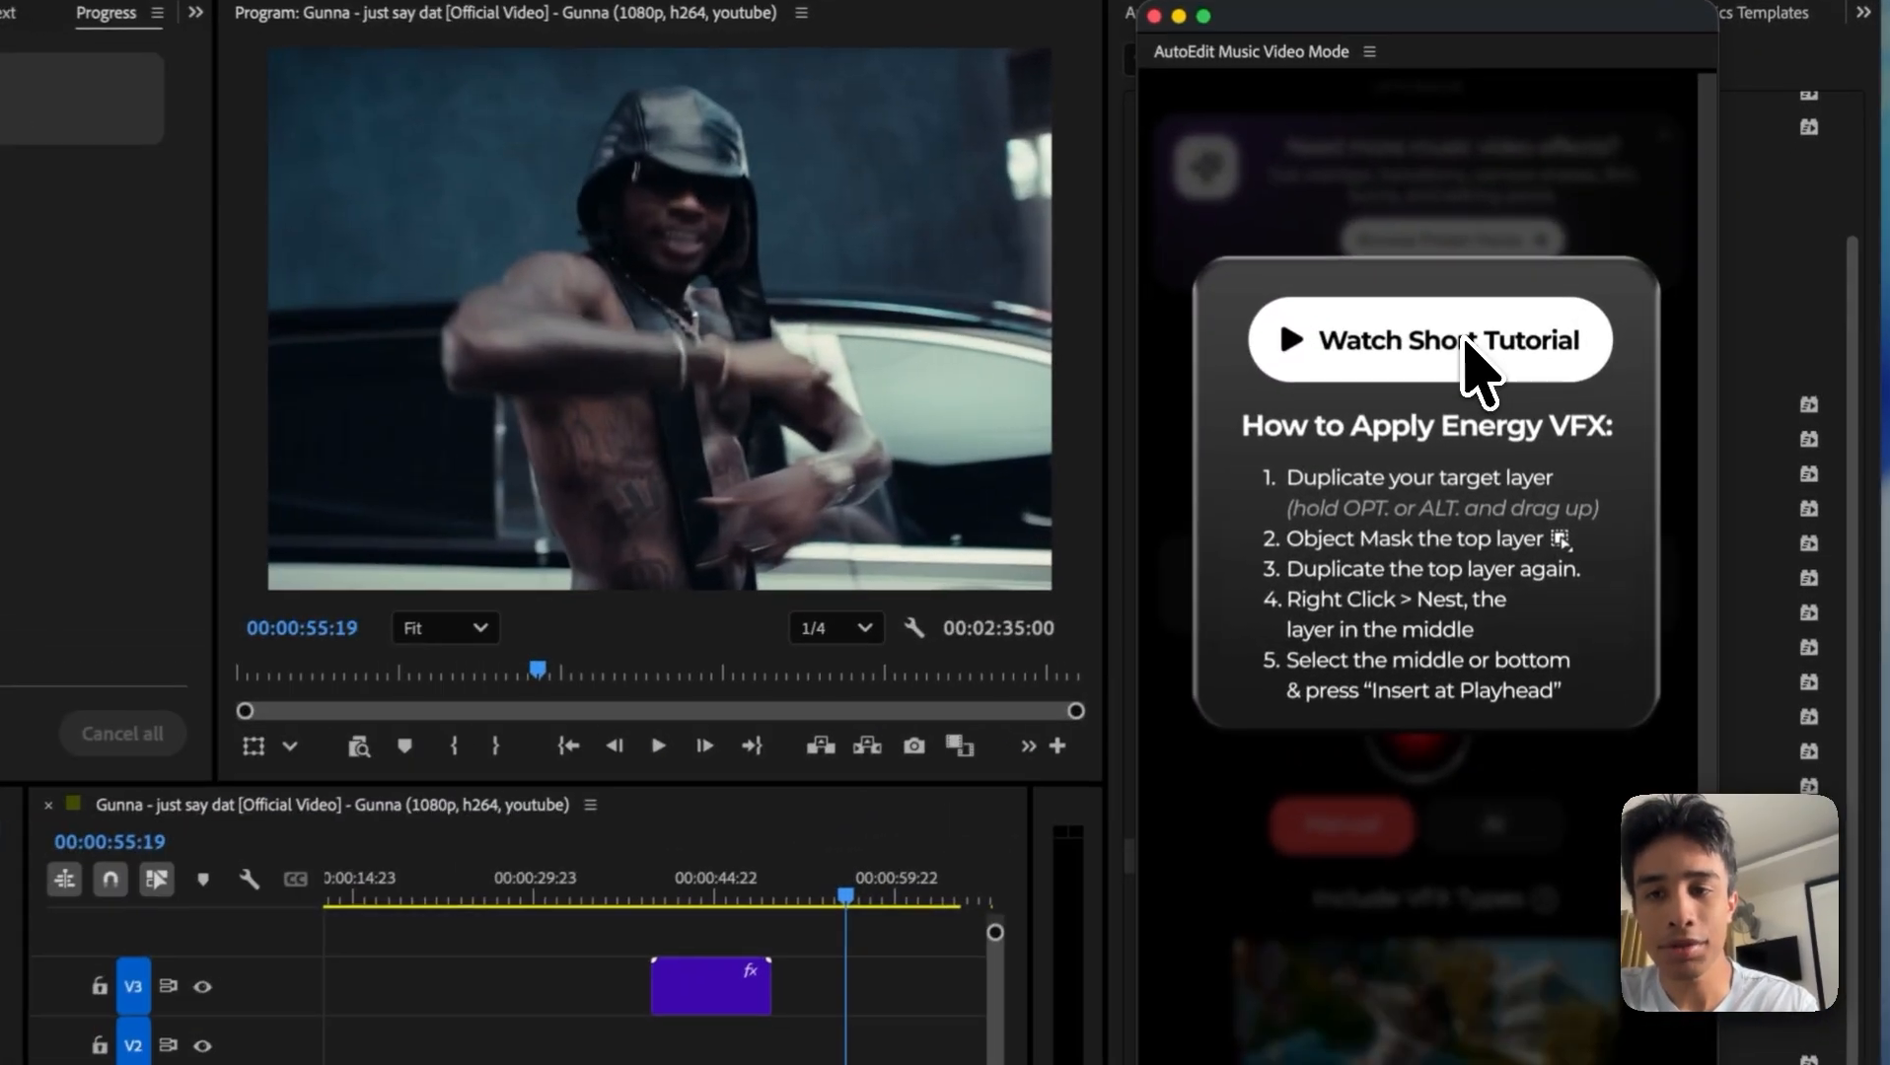
click(1485, 339)
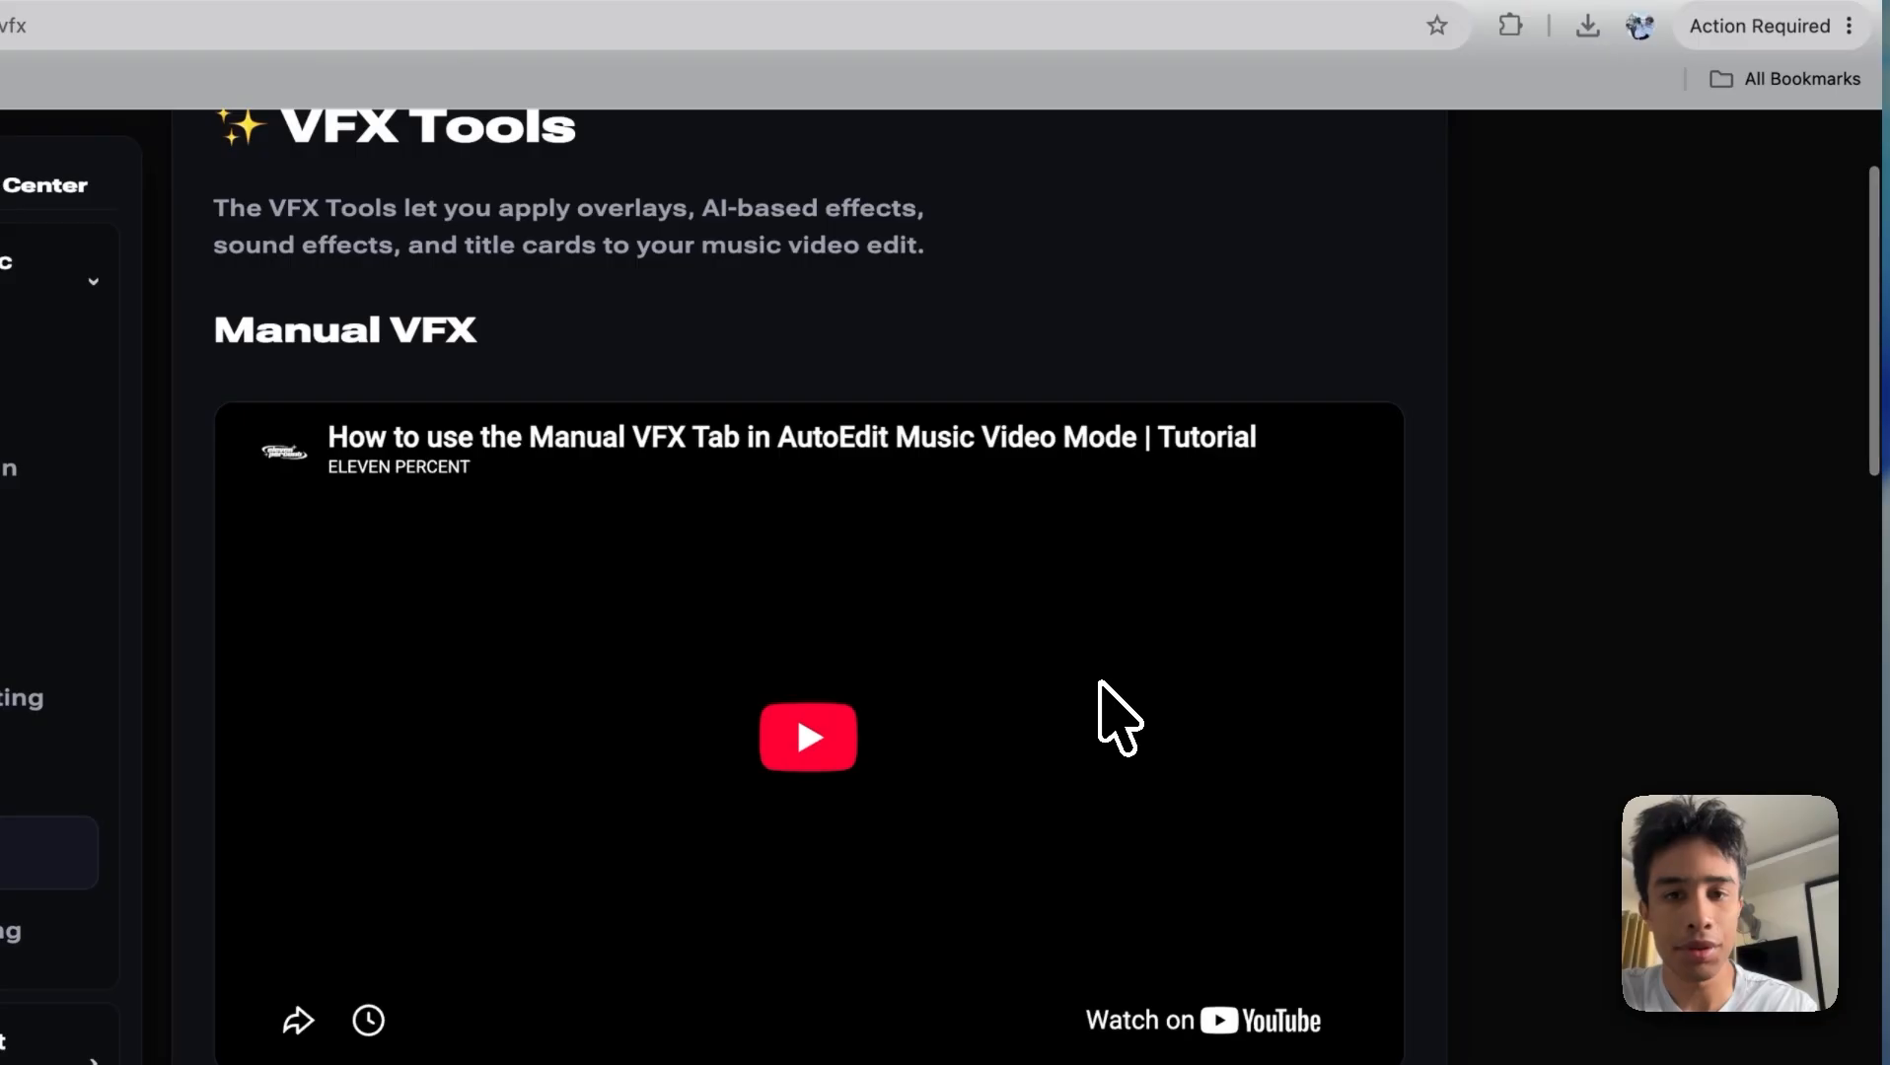
click(989, 626)
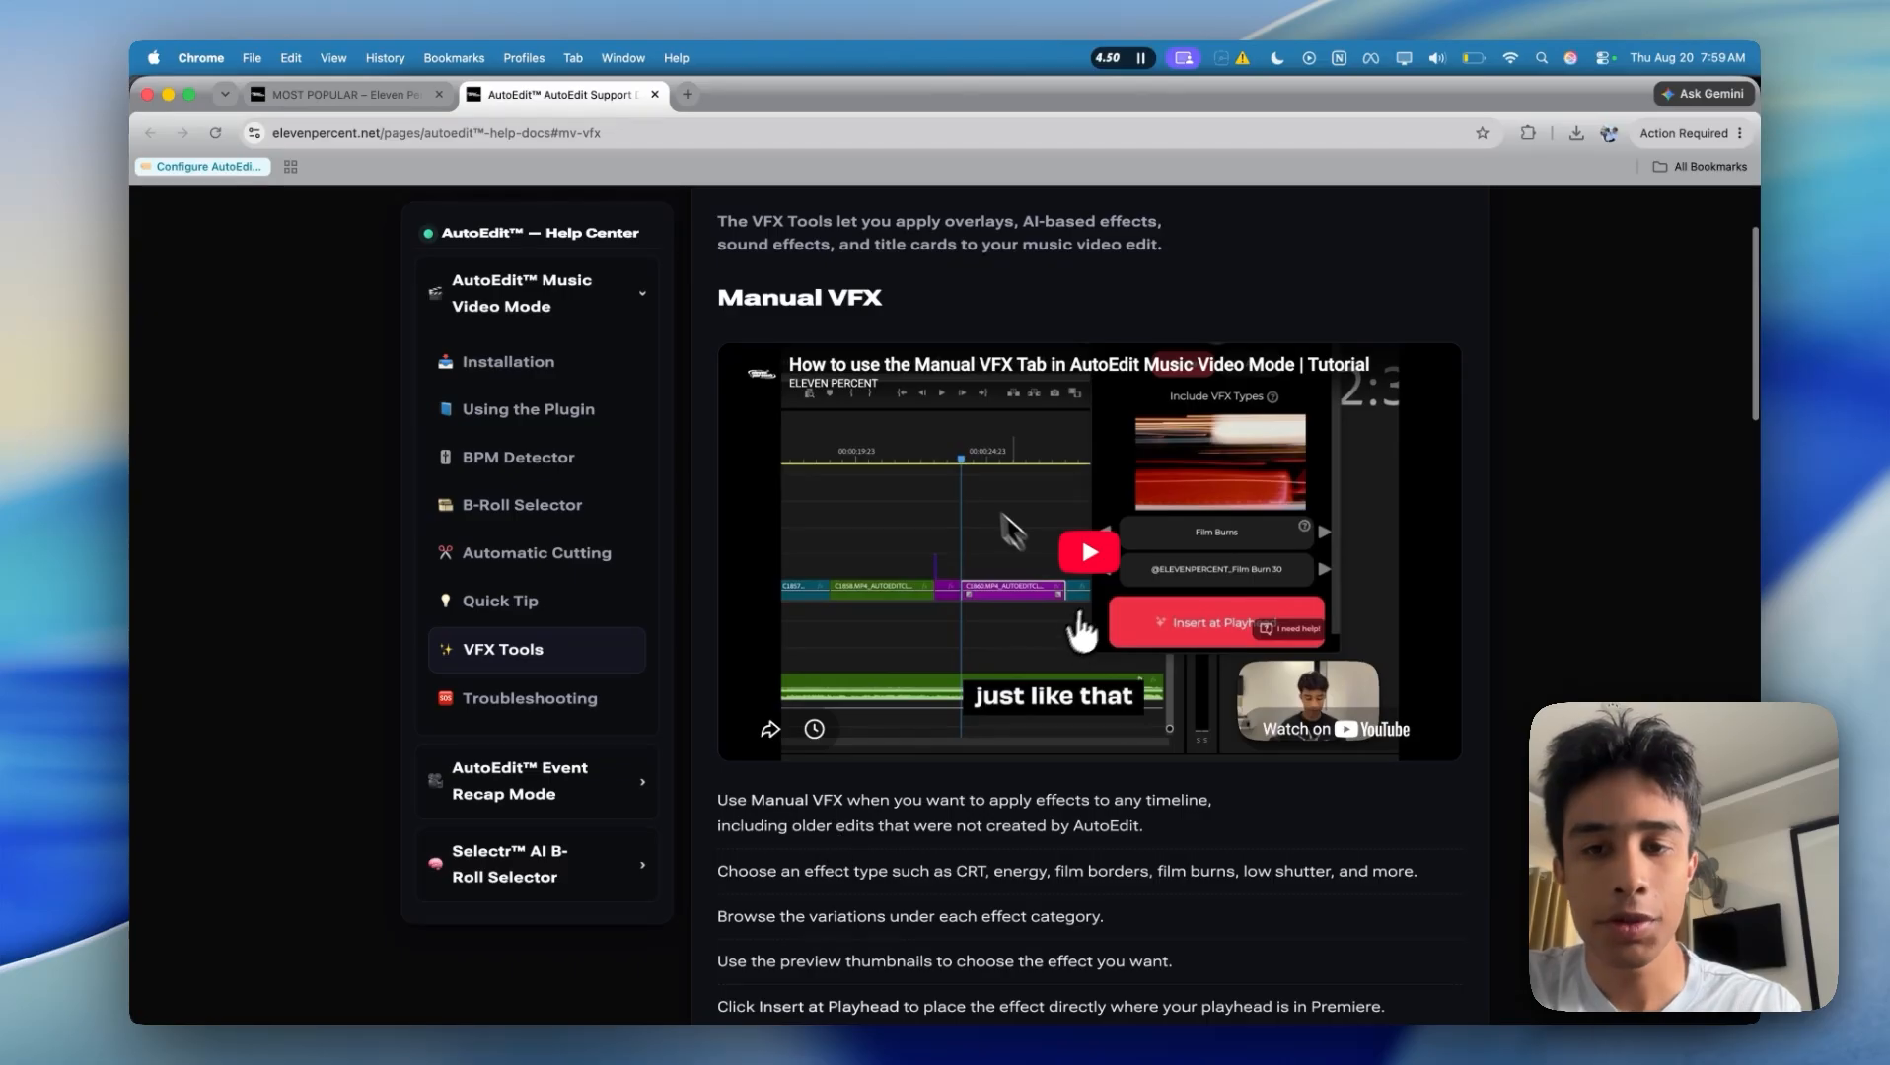
scroll(1042, 682, down, 3)
scroll(1046, 683, up, 3)
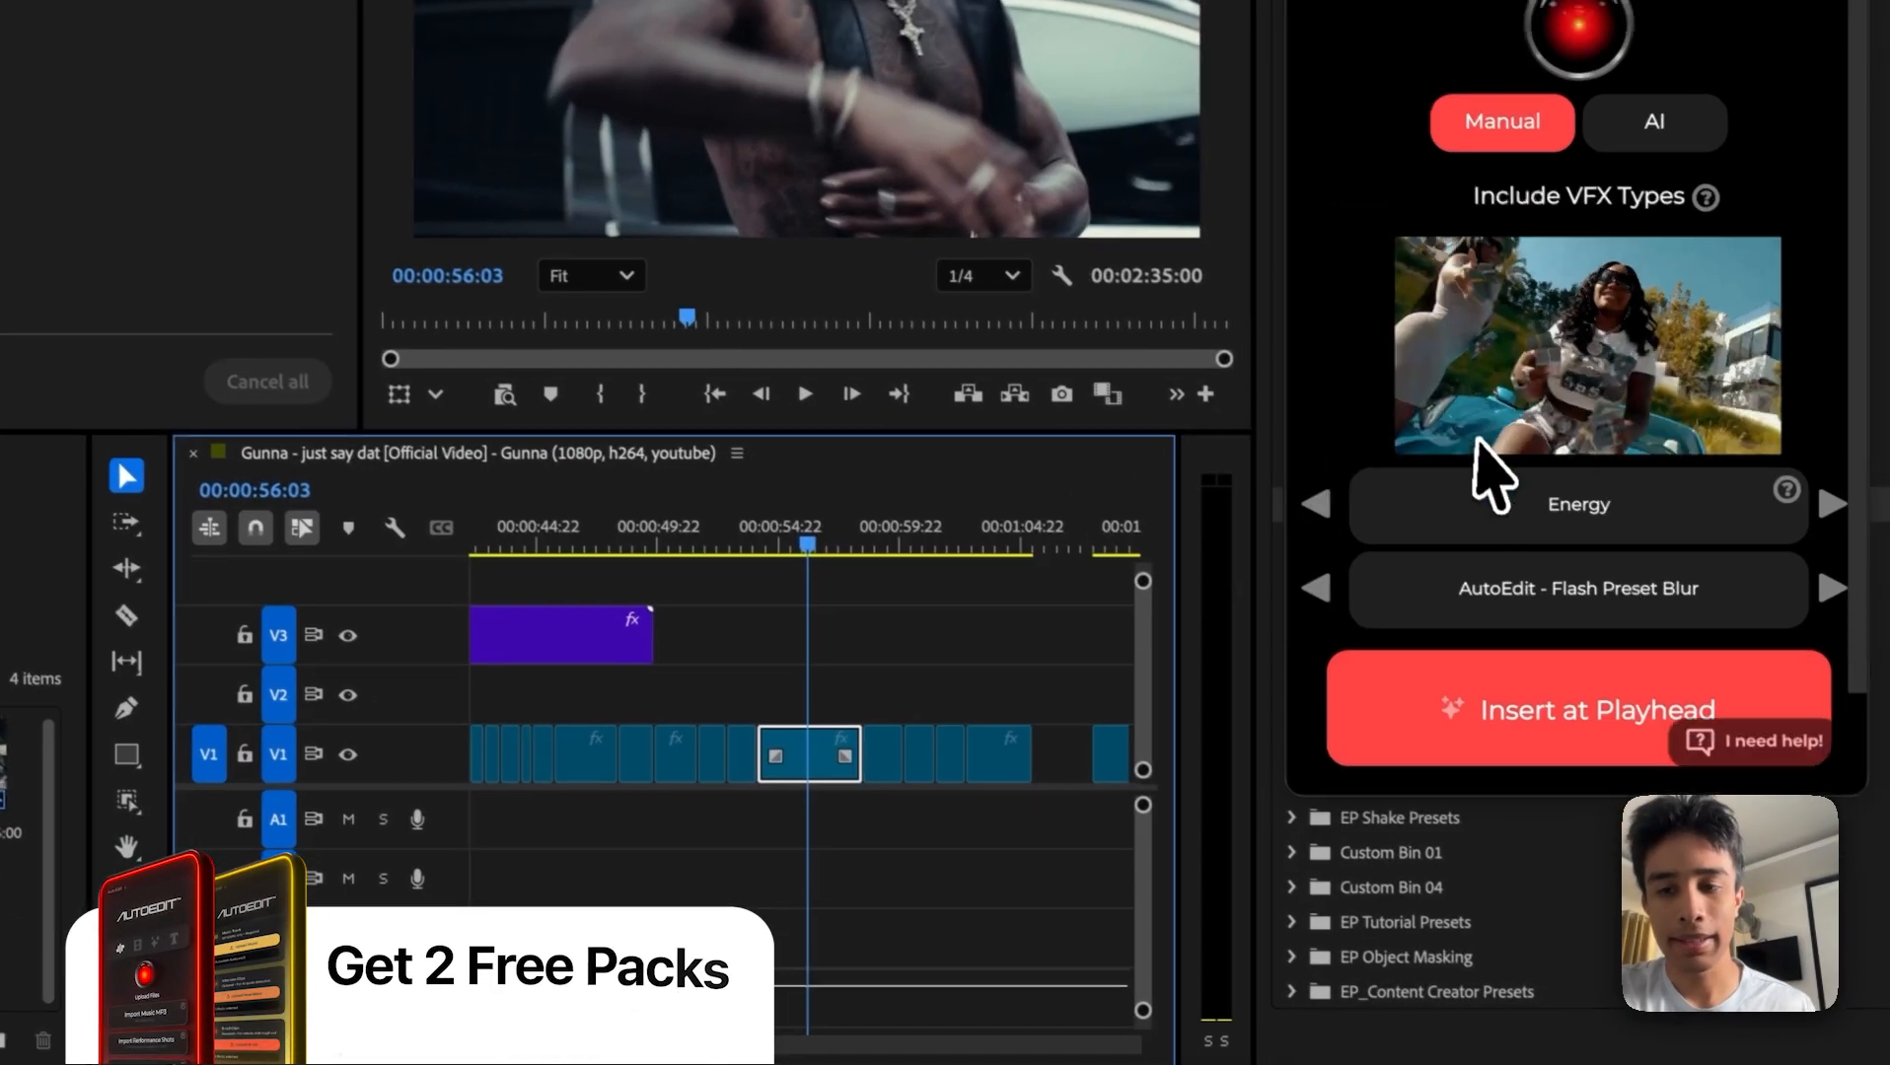
Step: Duplicate the V1 clip that starts near 00:00:54:03 onto V2, aligned directly above the original
scroll(1477, 441, down, 1)
click(793, 658)
key(equal)
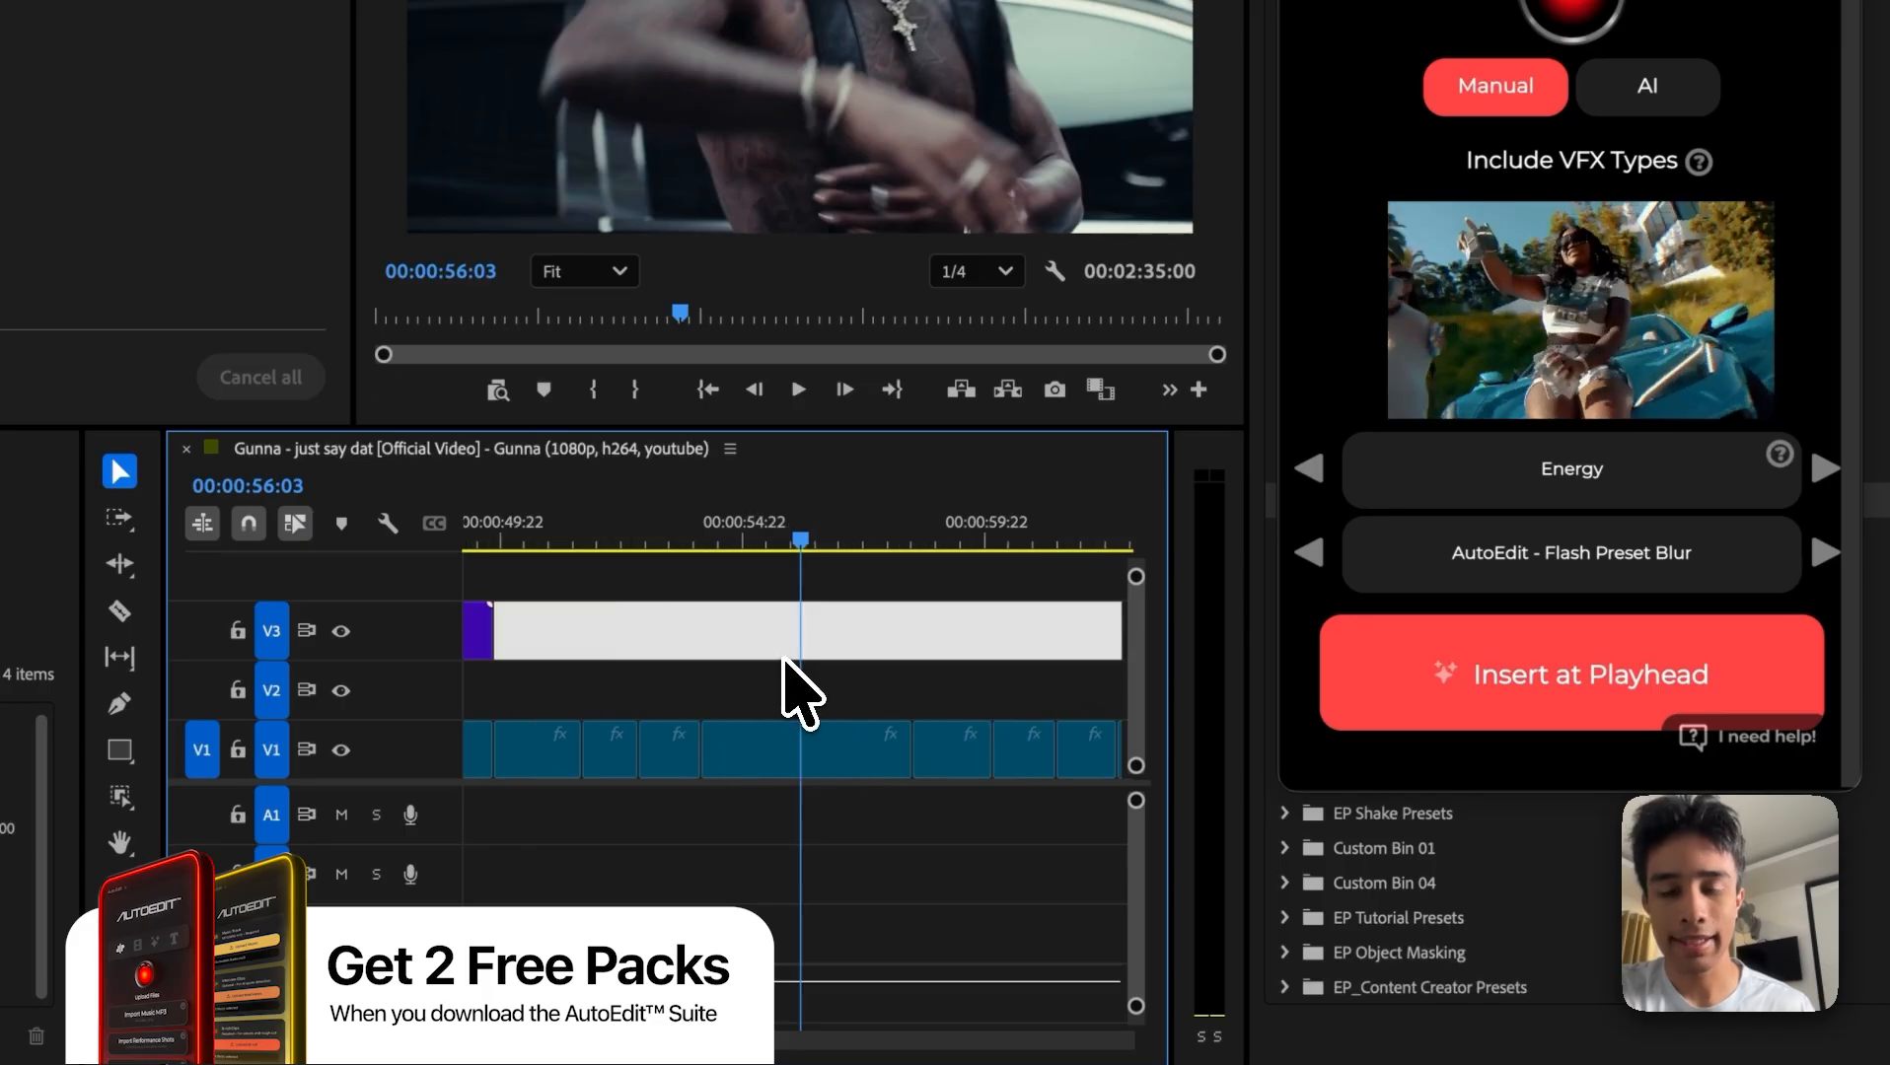
key(minus)
click(785, 745)
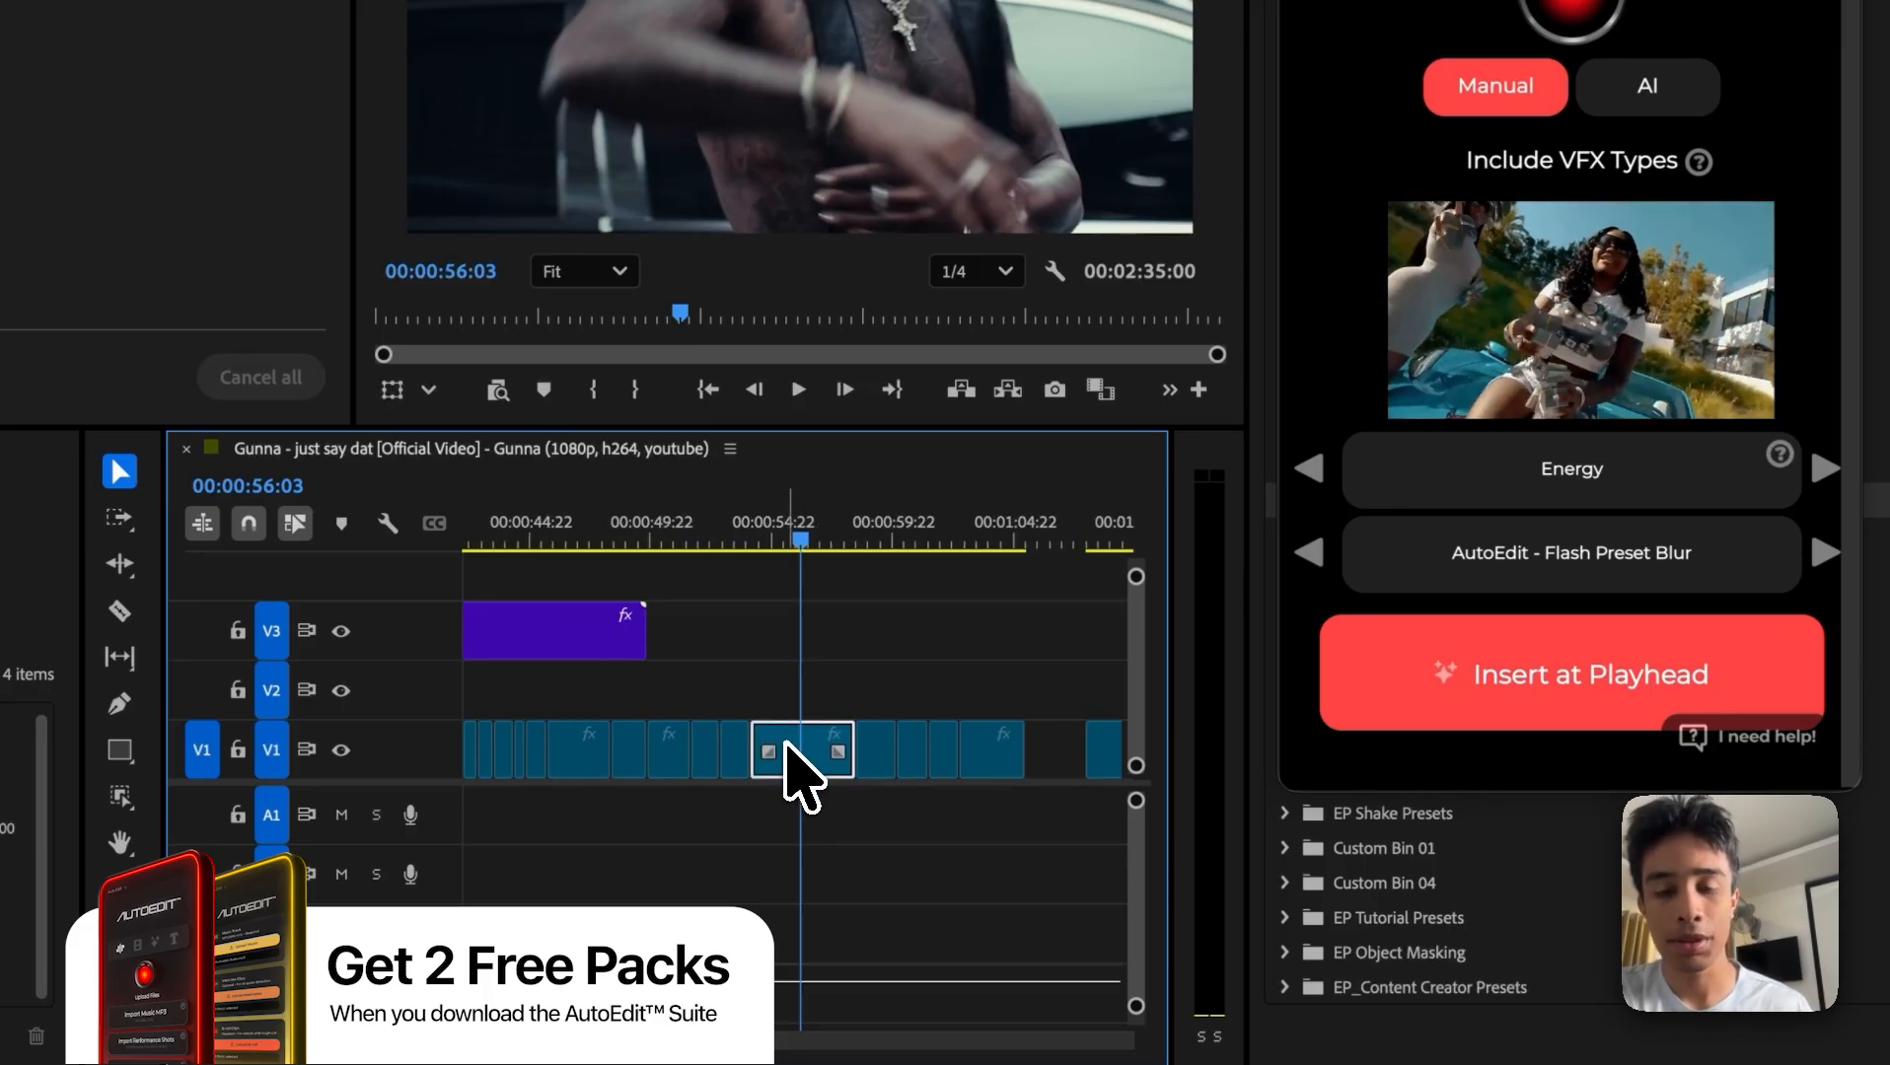
key(equal)
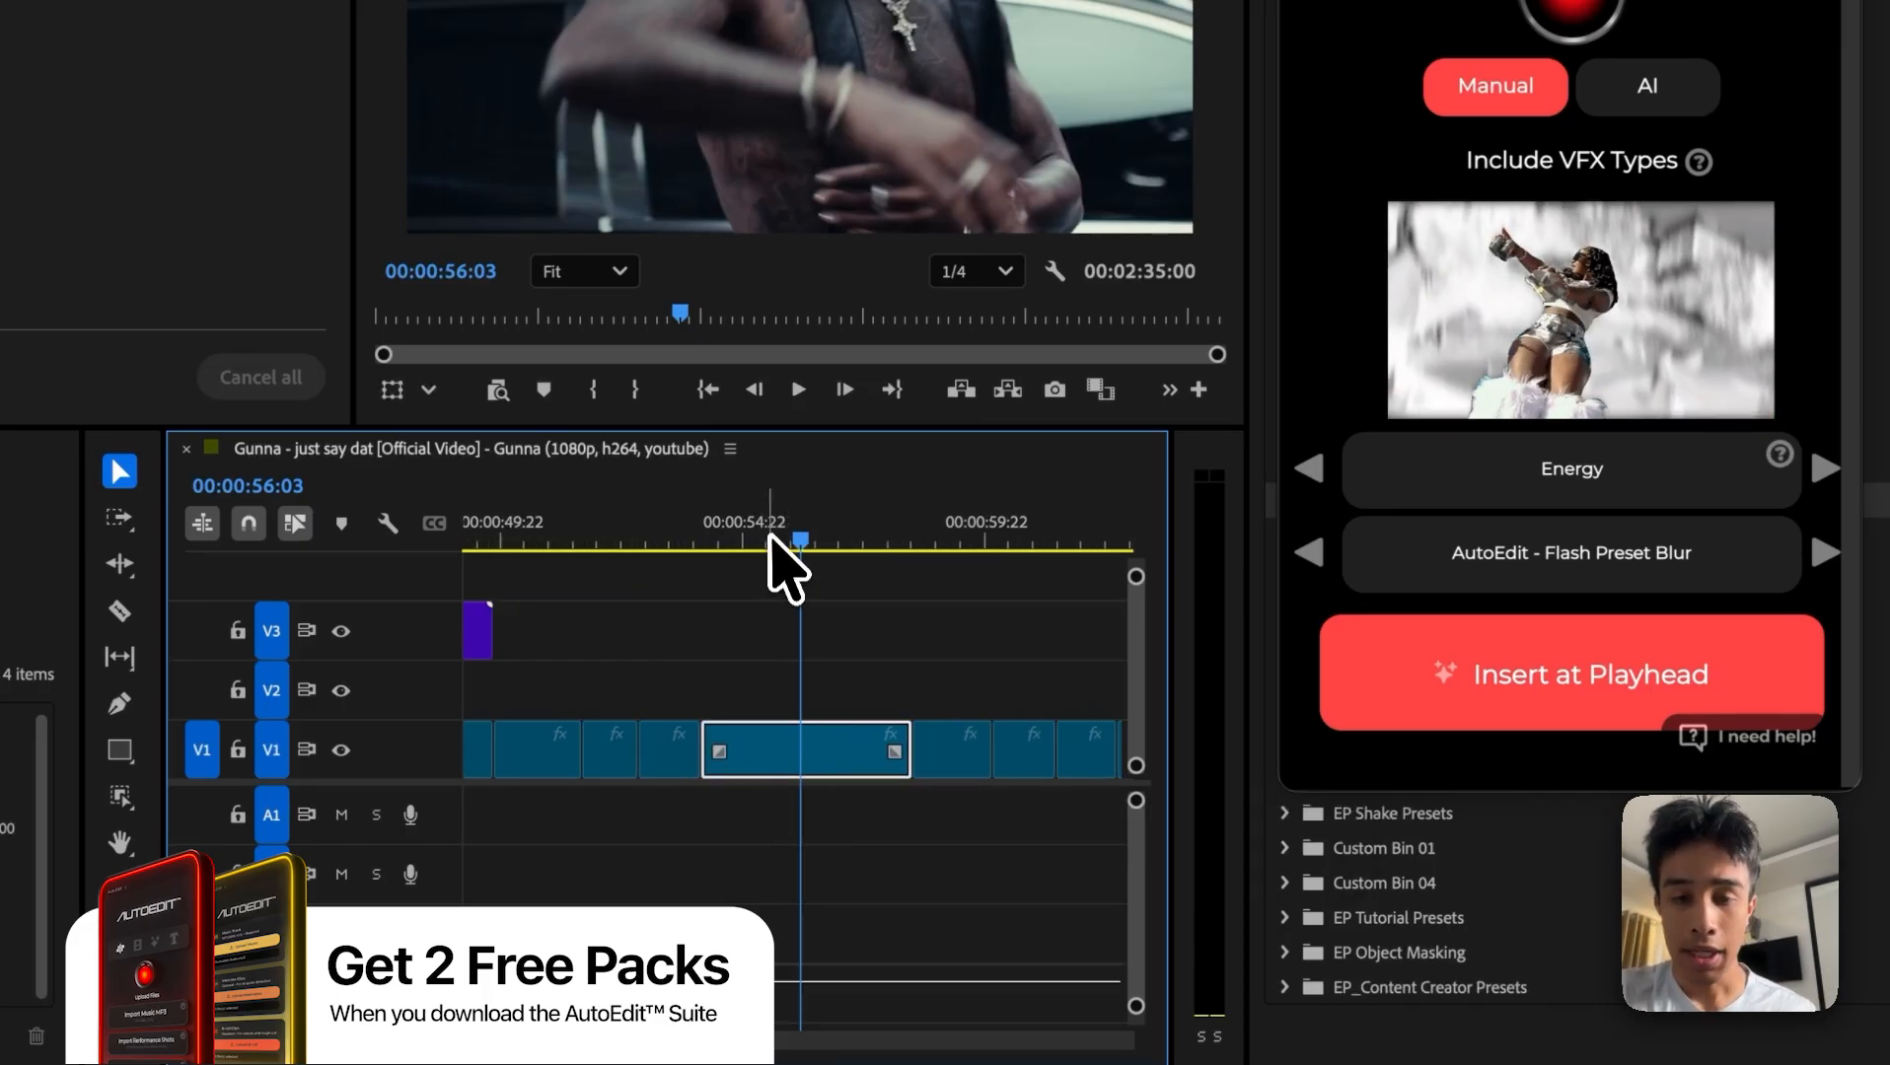
drag(776, 542, 710, 540)
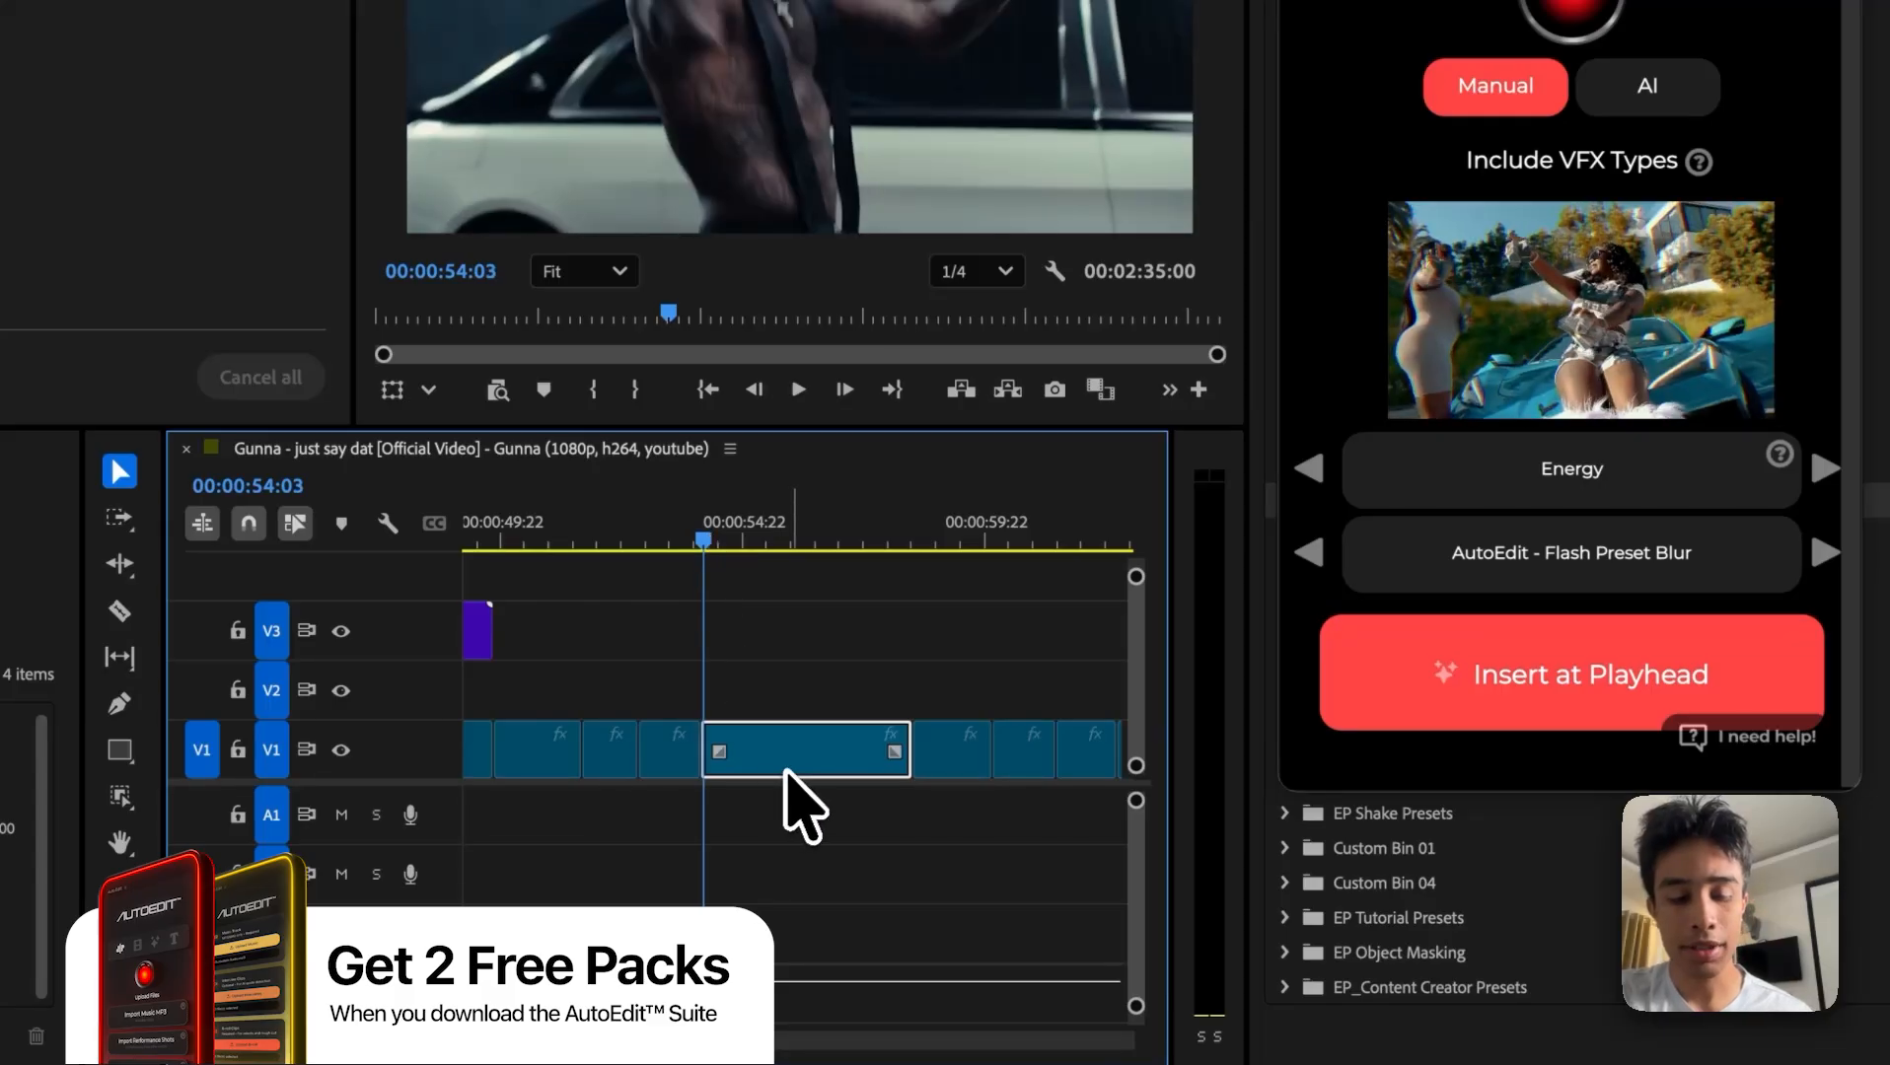
drag(804, 789, 802, 726)
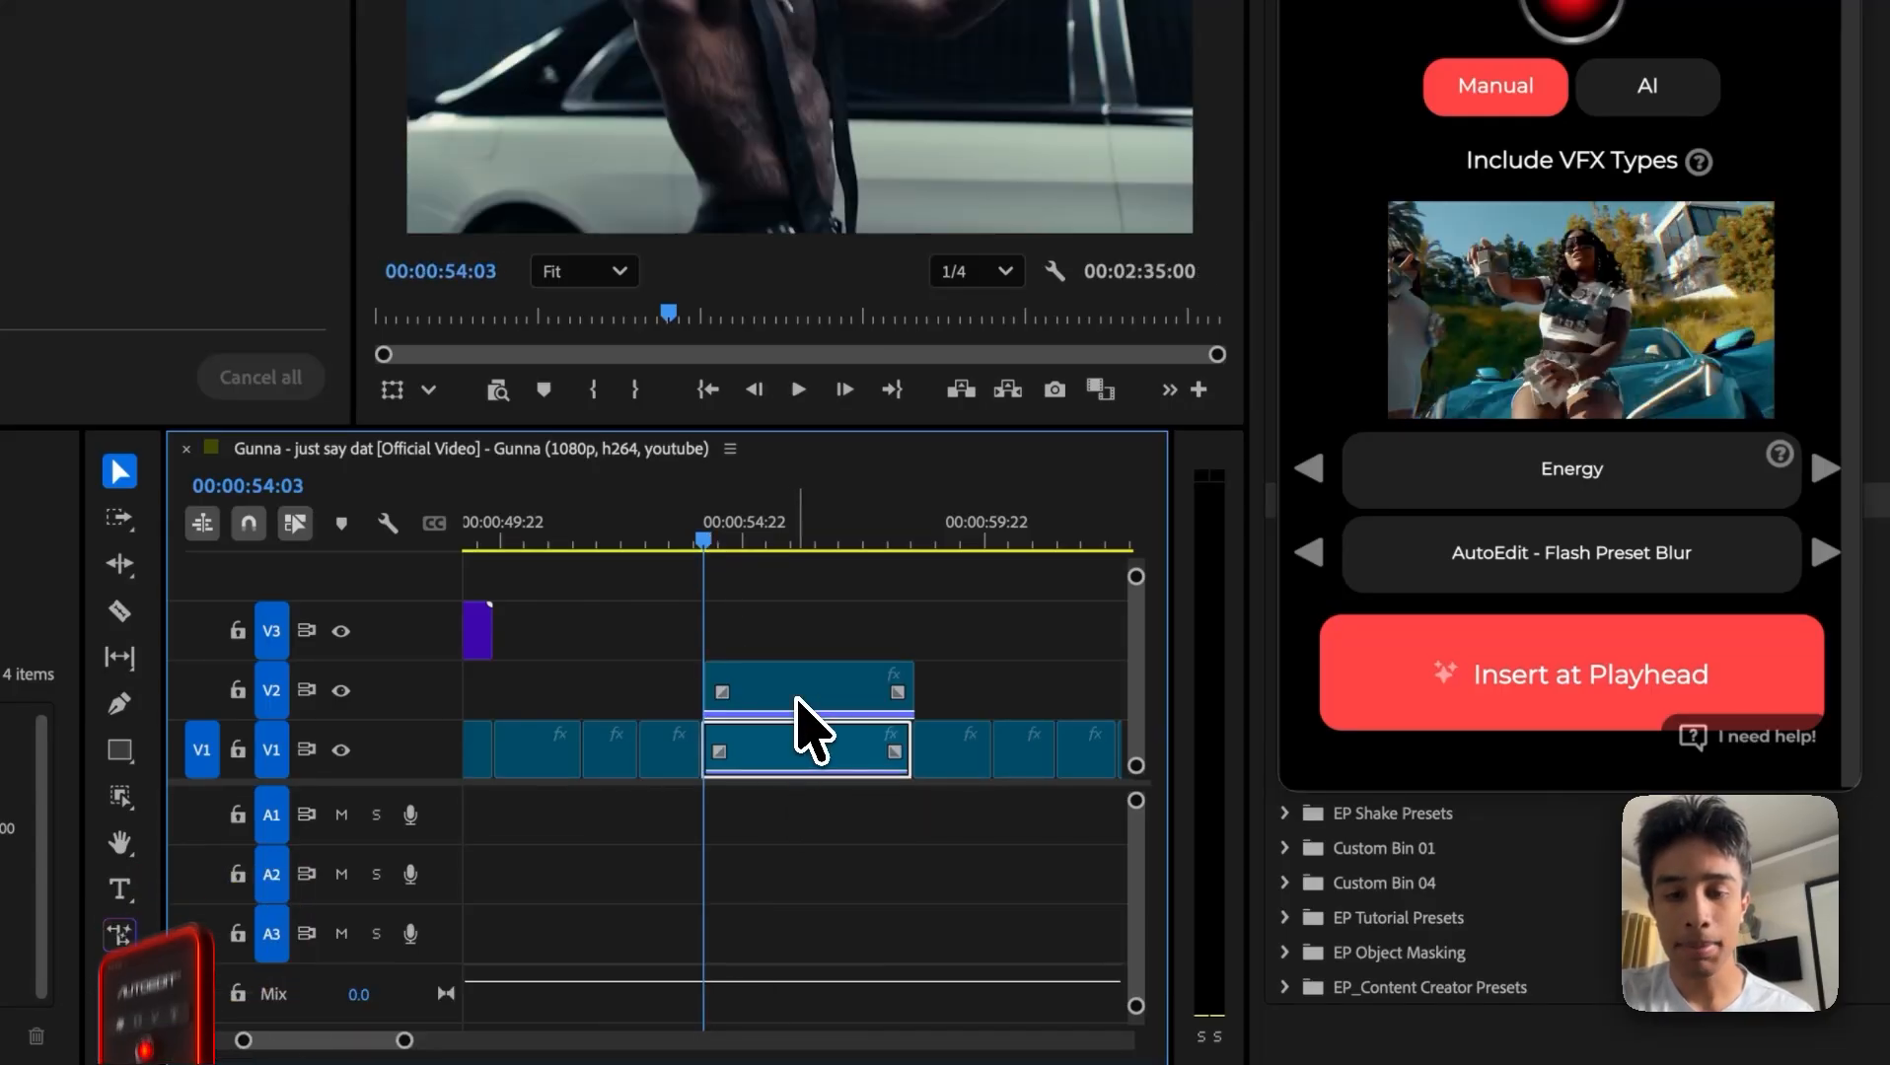
key(equal)
mouse_move(943, 693)
mouse_down()
mouse_move(908, 692)
mouse_move(936, 727)
mouse_up()
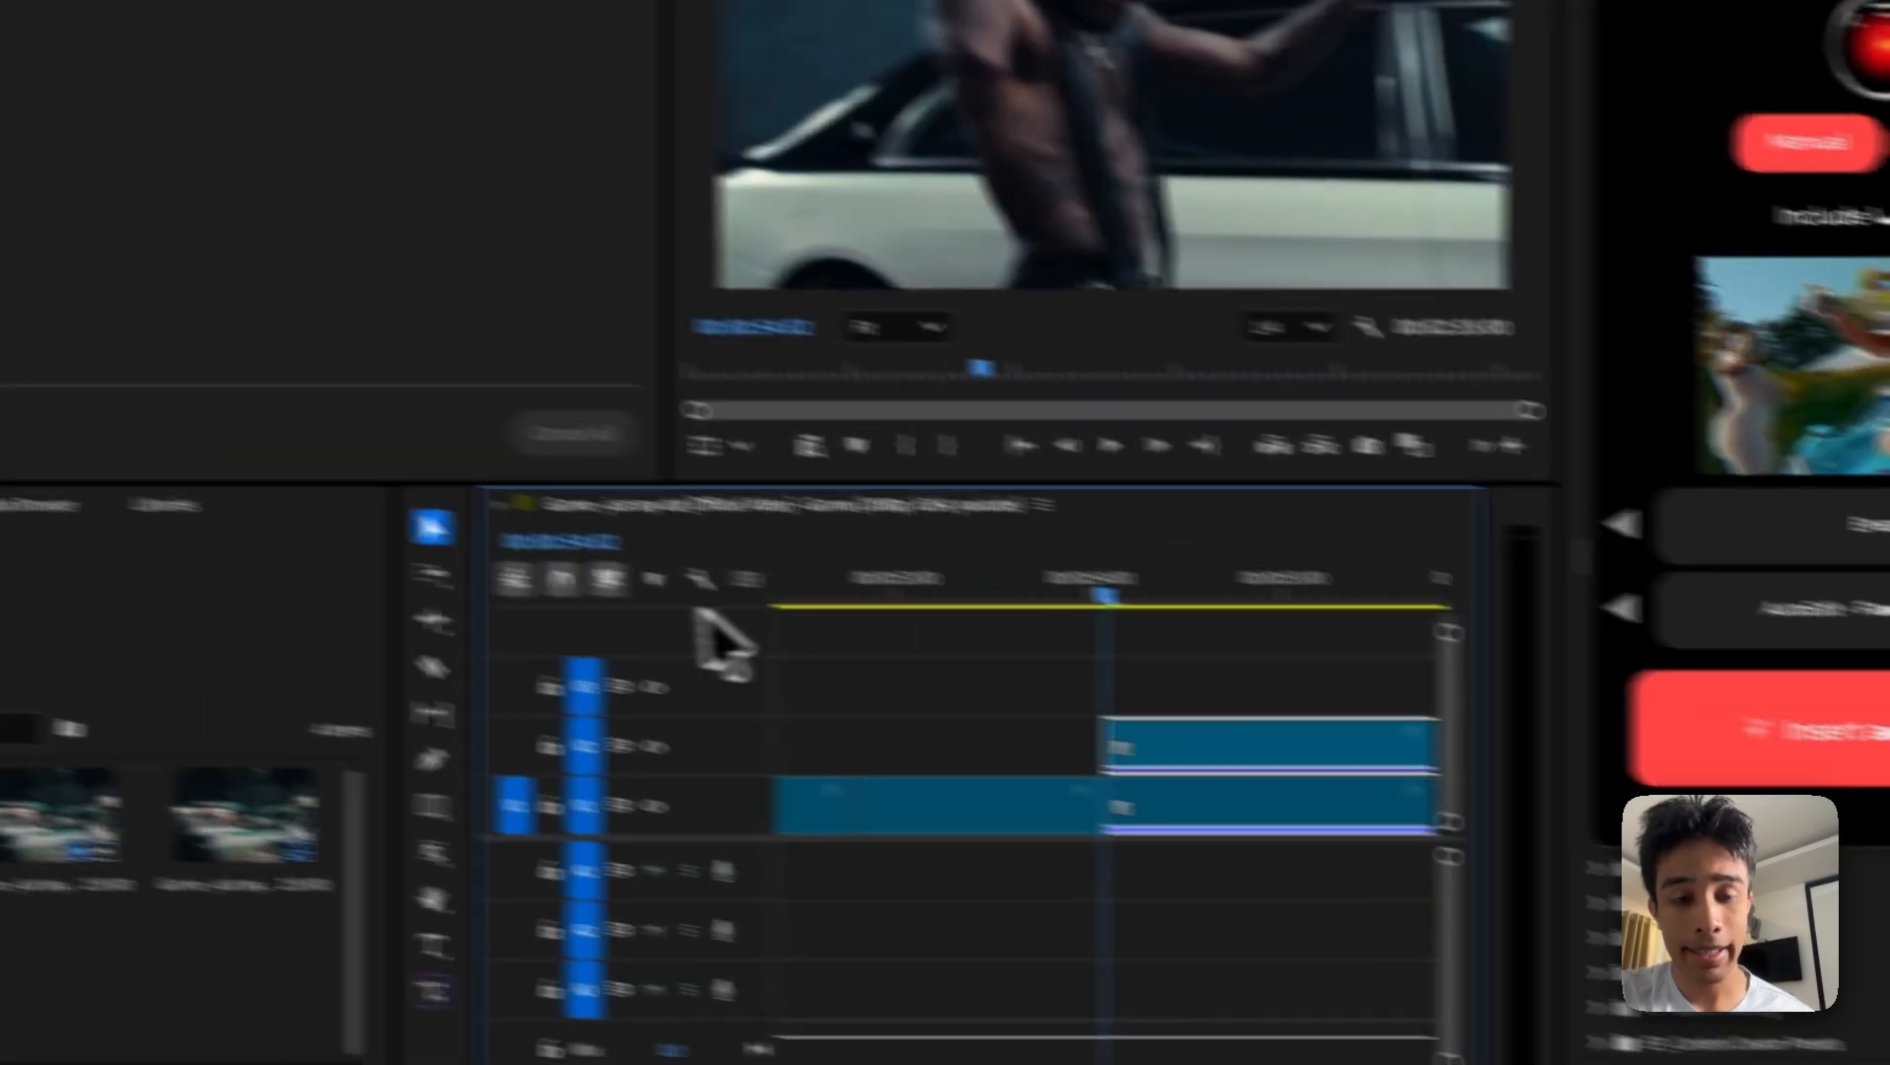
Step: Create an object mask of the performer on the V2 clip at 00:00:54:02
click(434, 855)
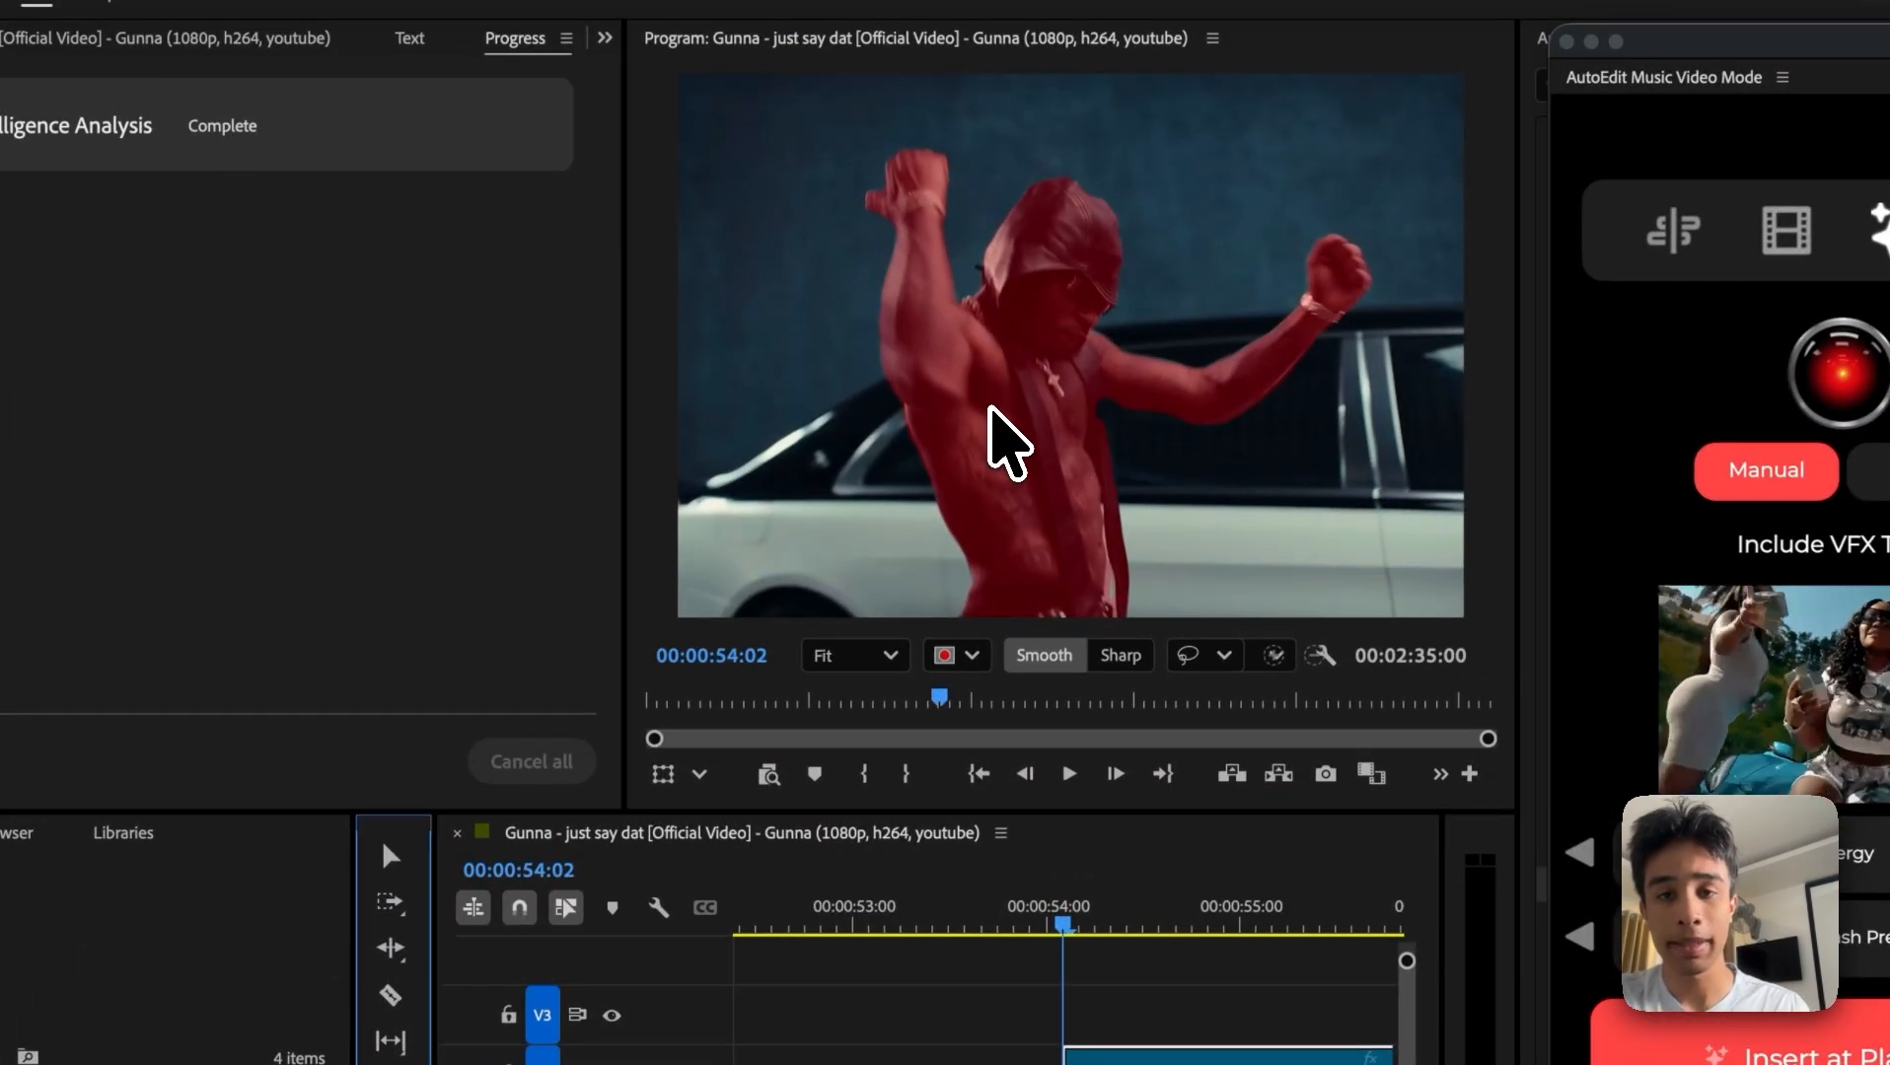
click(990, 408)
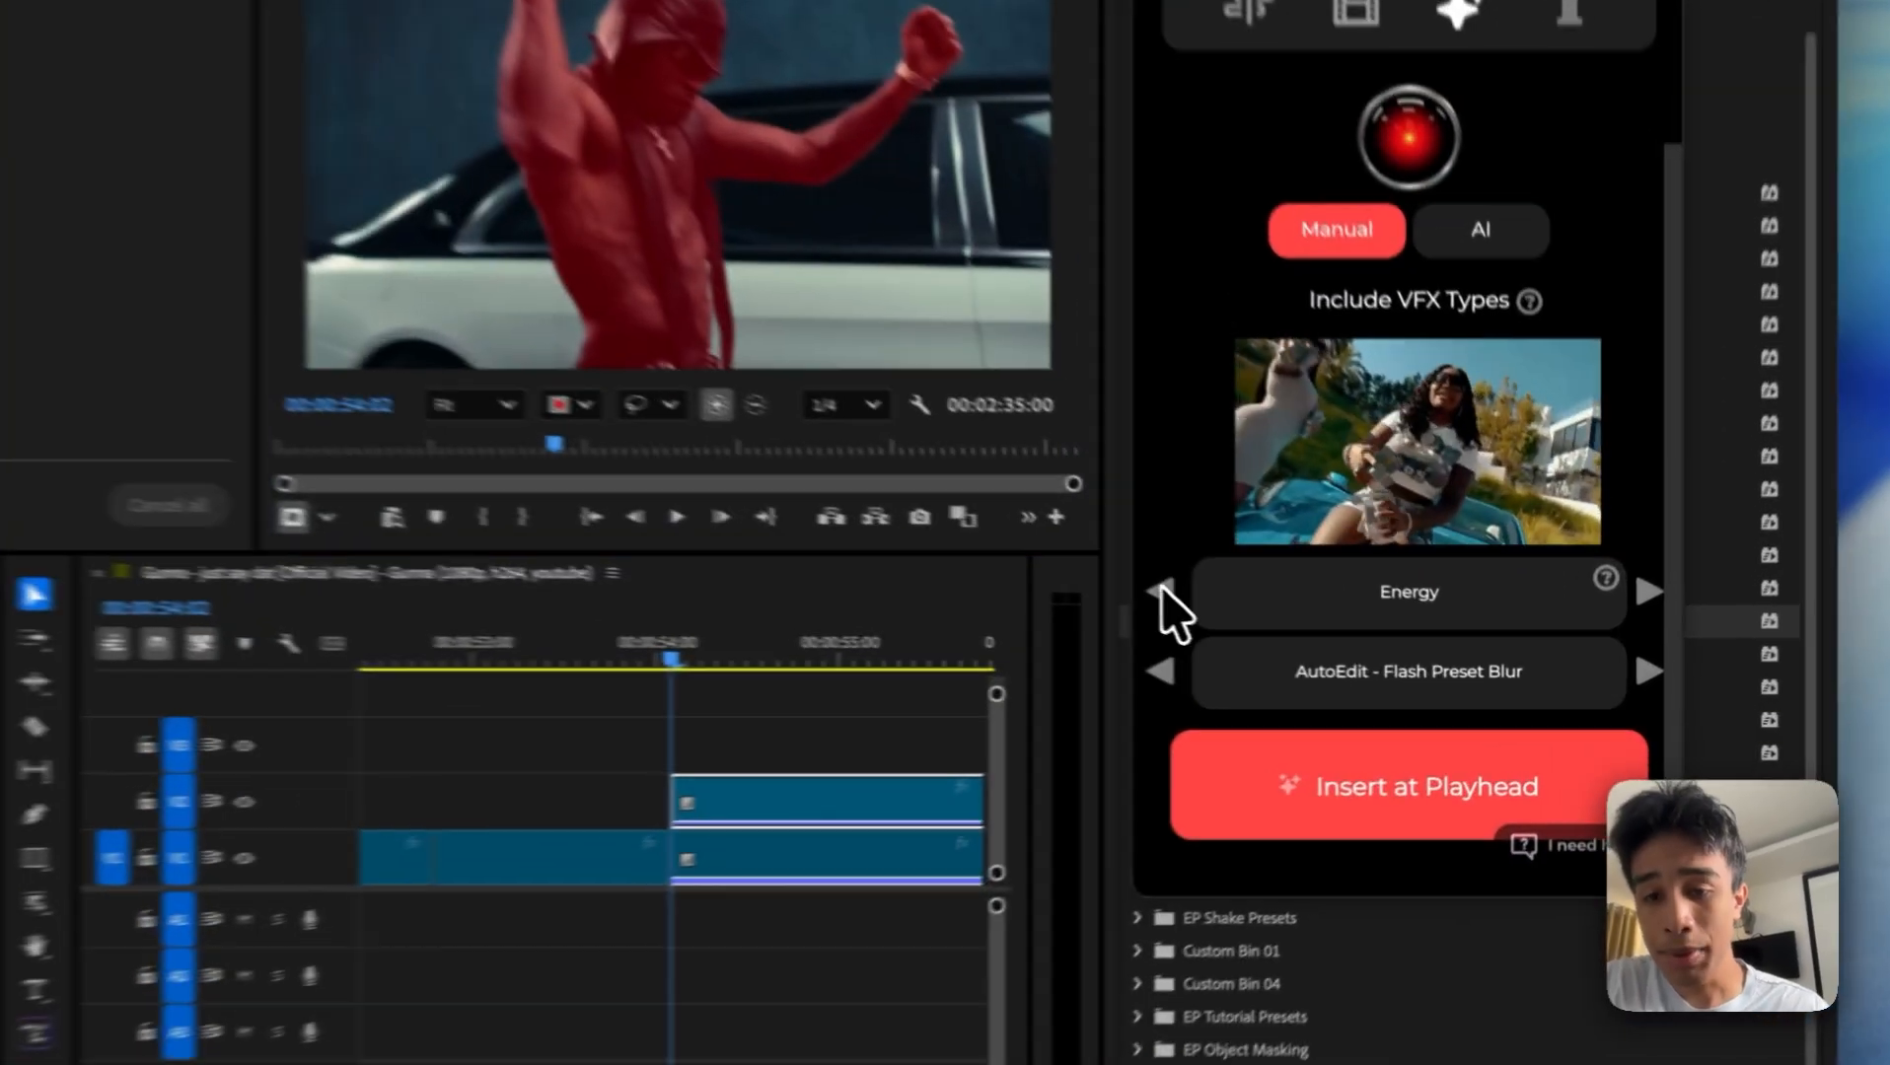
click(1312, 633)
click(1312, 634)
click(1136, 584)
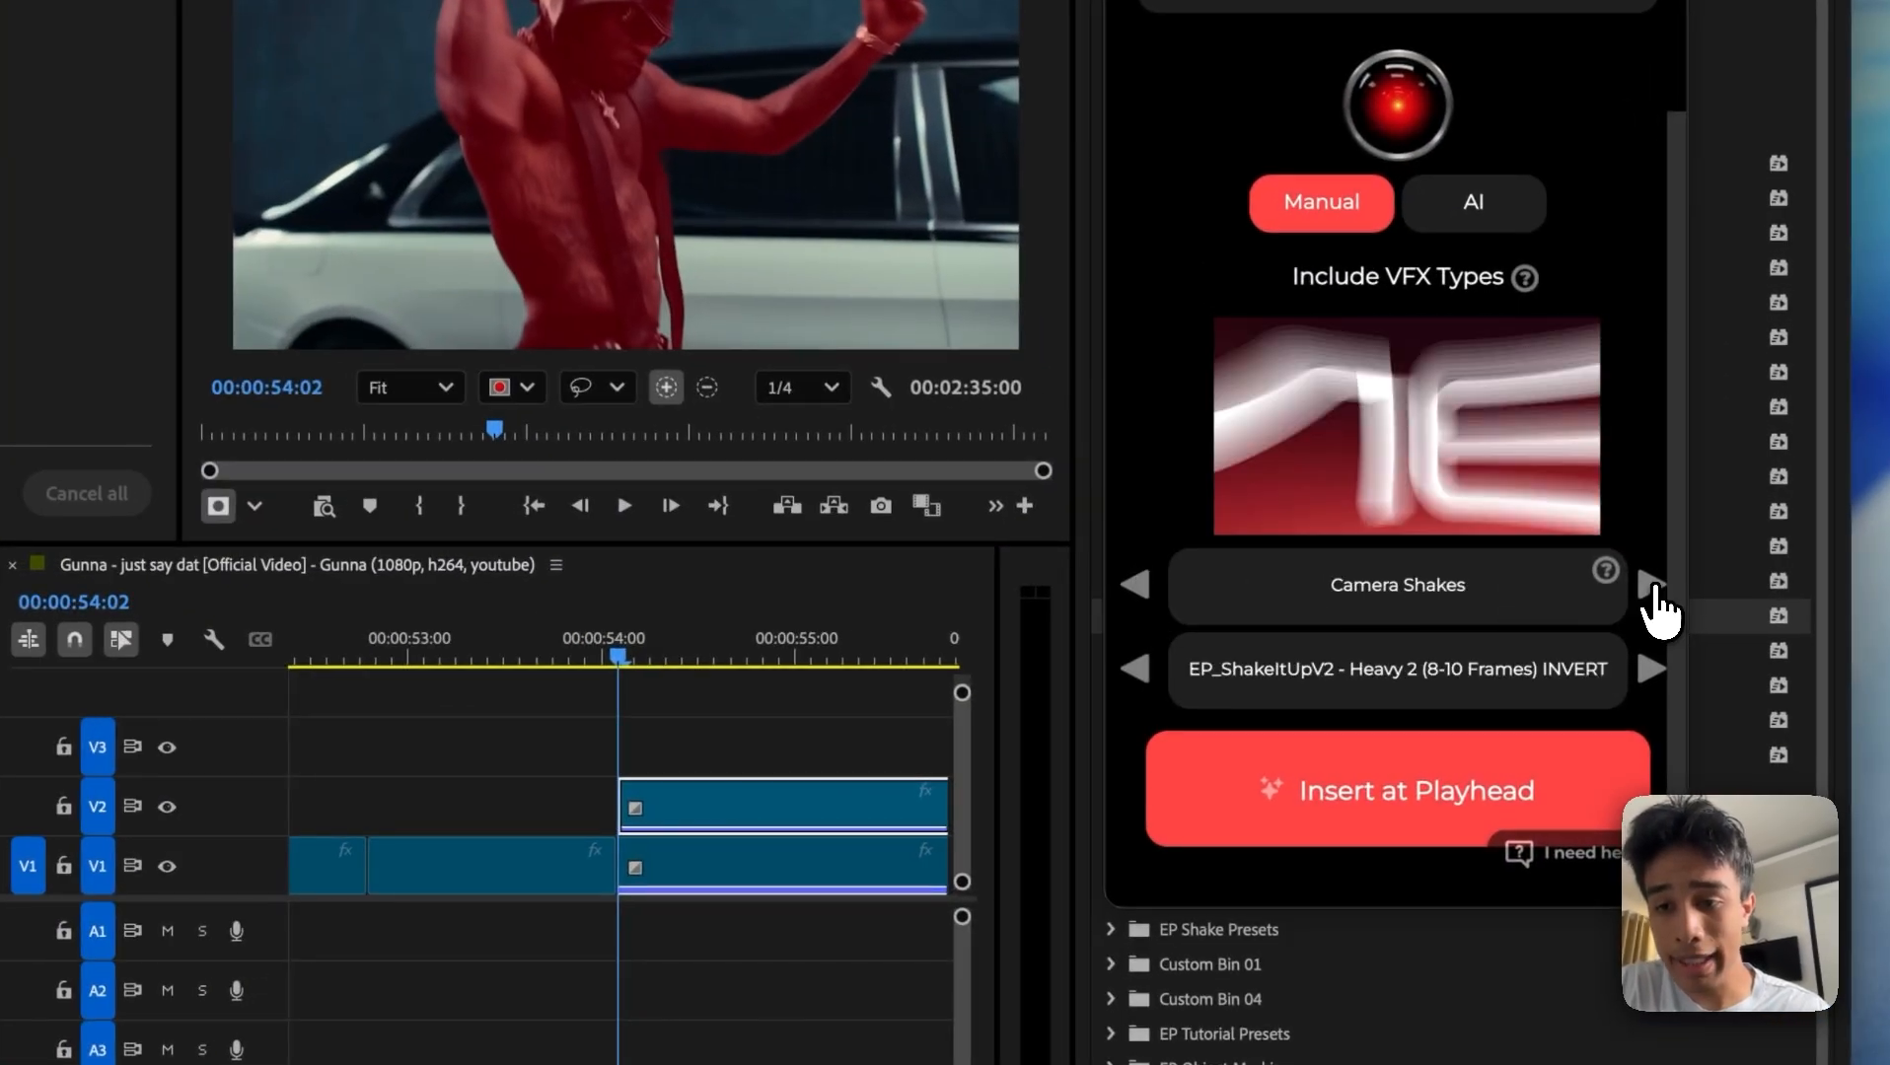
click(1653, 588)
click(1653, 588)
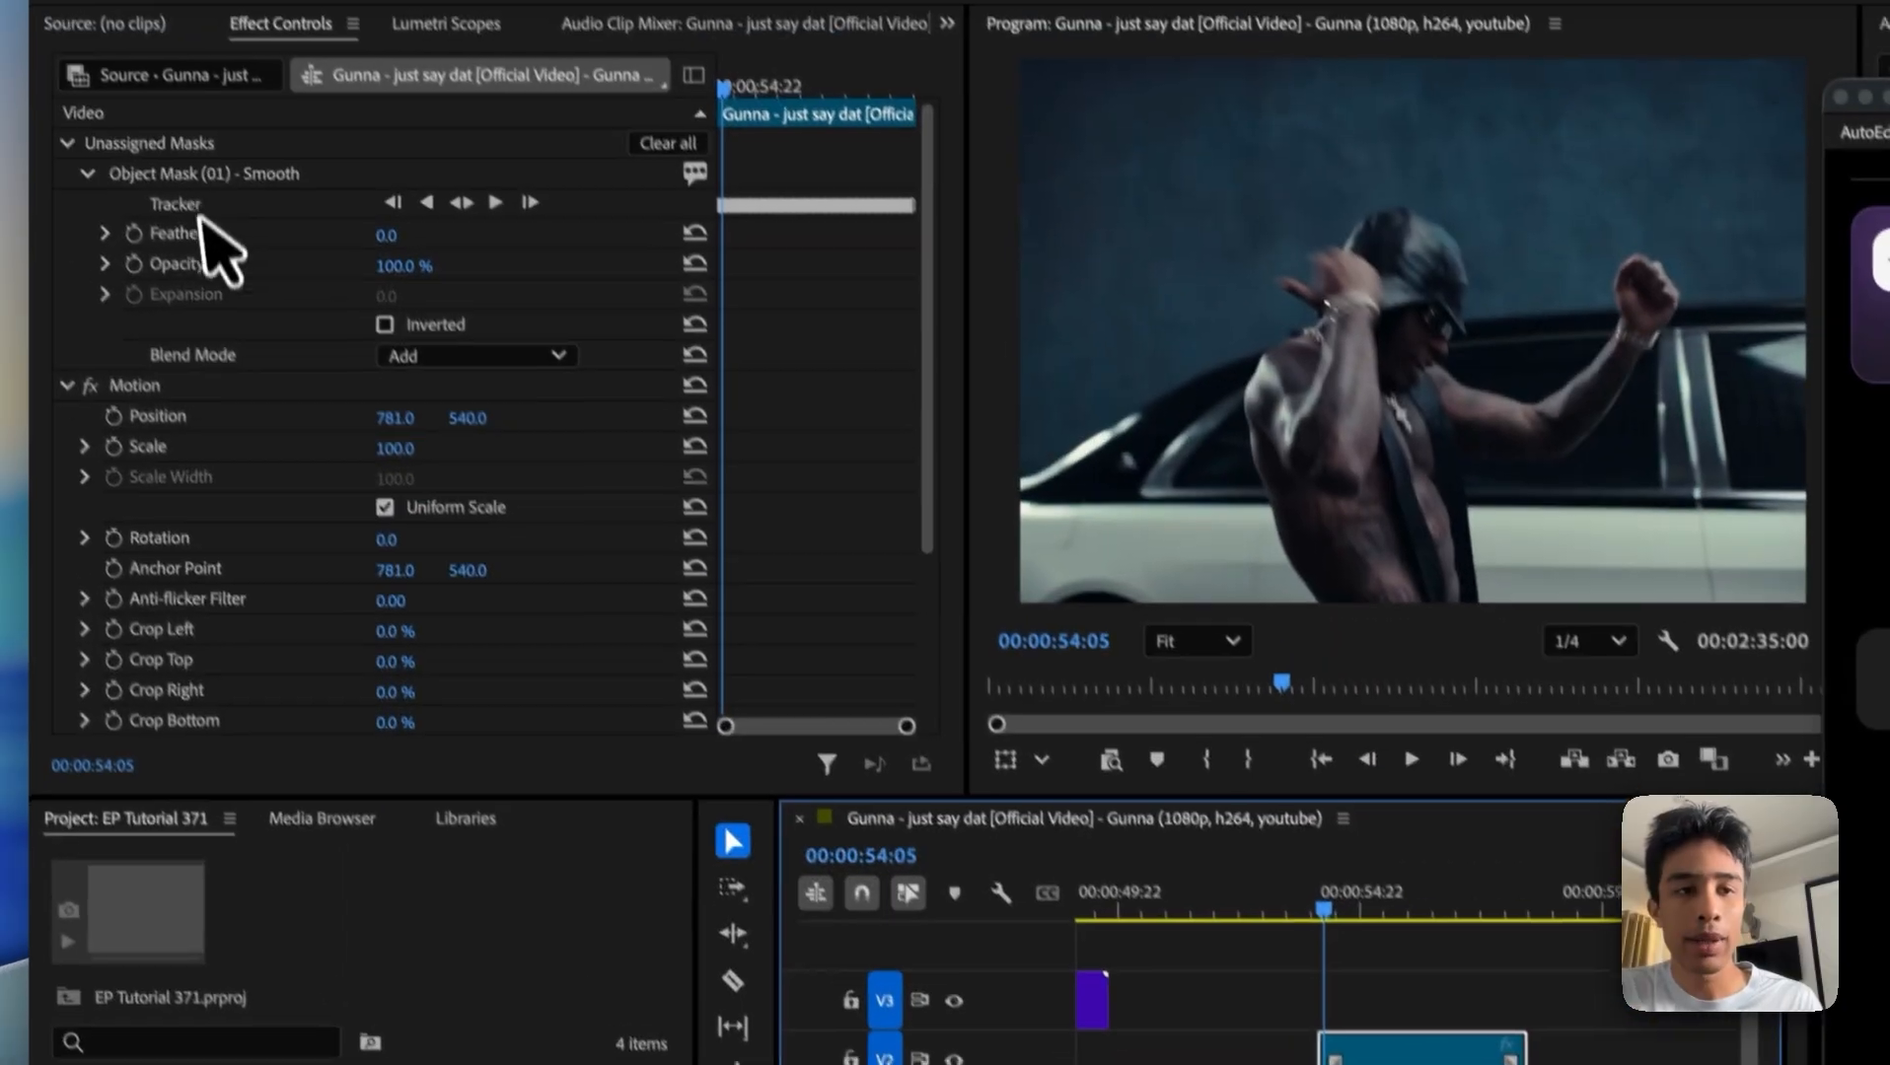
Step: Check the tracked mask across the V2 clip and assign Object Mask (01) - Smooth to the clip's Opacity
click(195, 175)
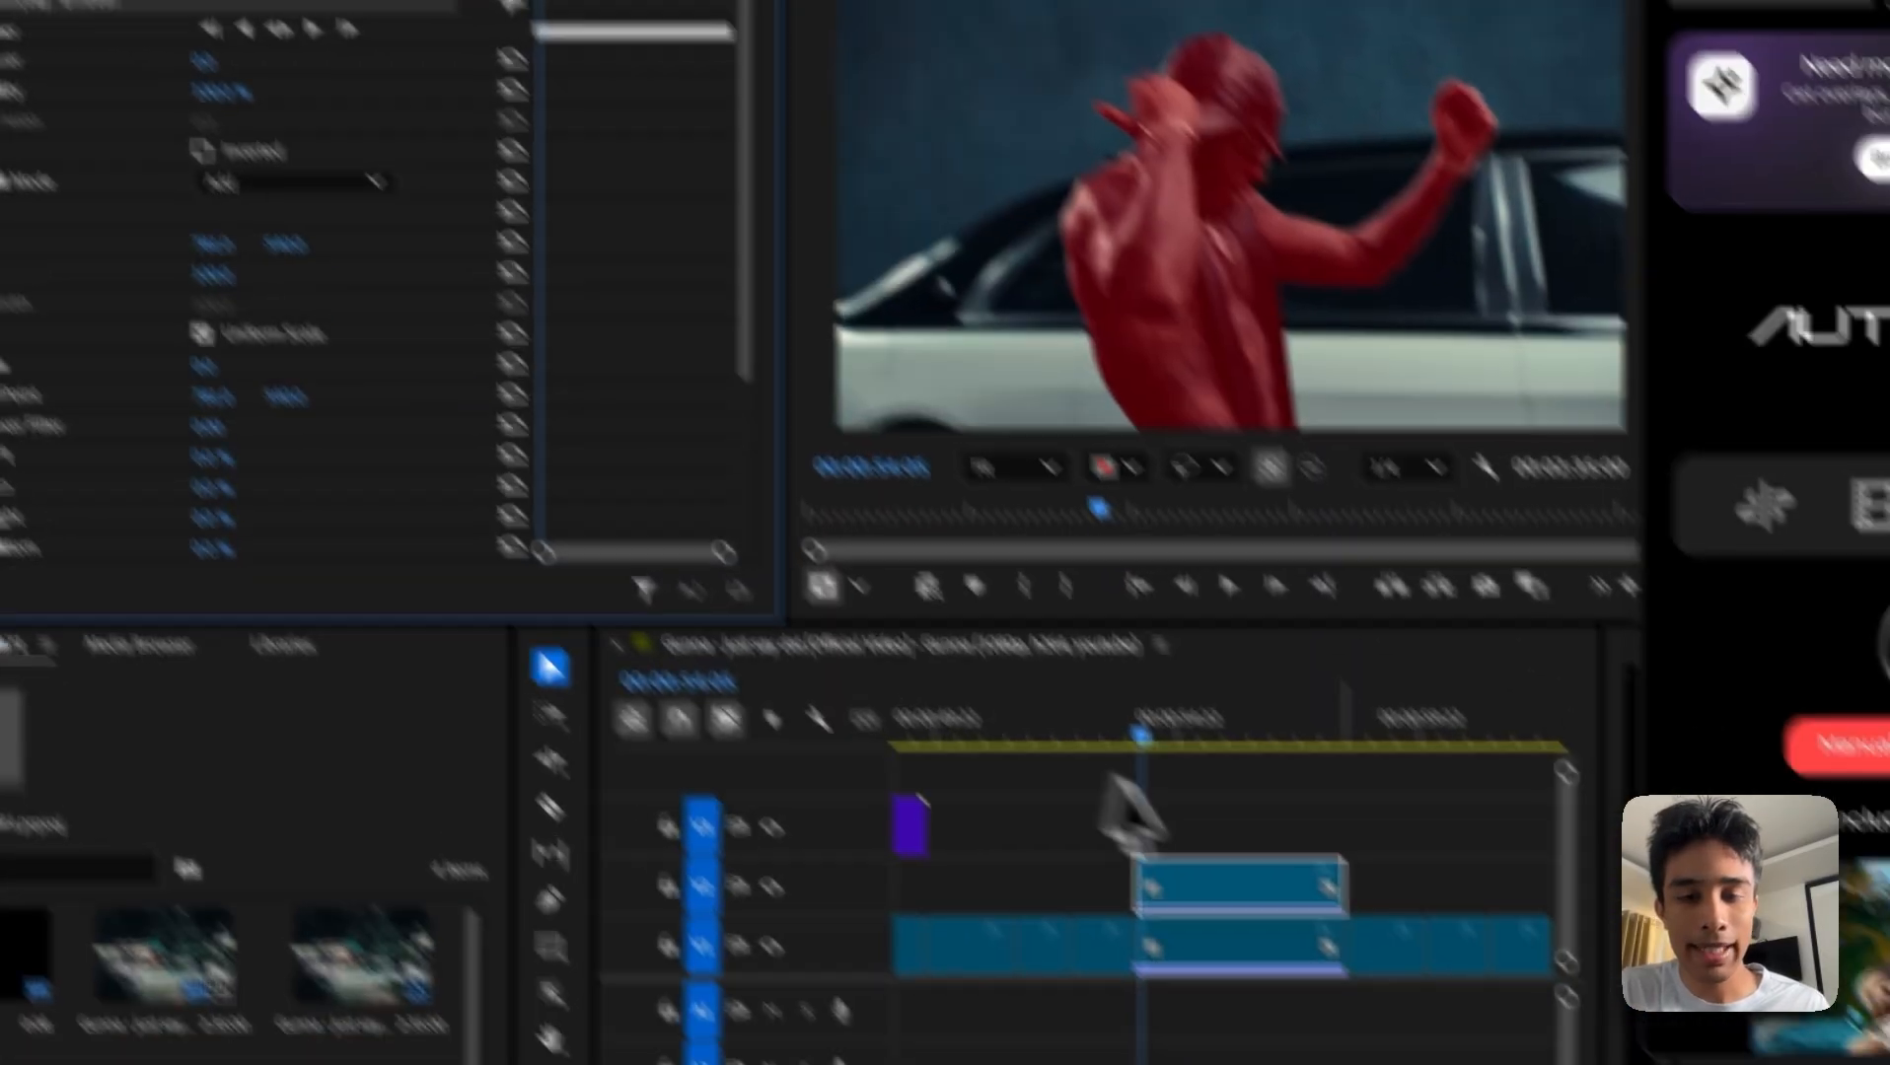
drag(1340, 904, 1433, 908)
drag(1151, 632, 1160, 637)
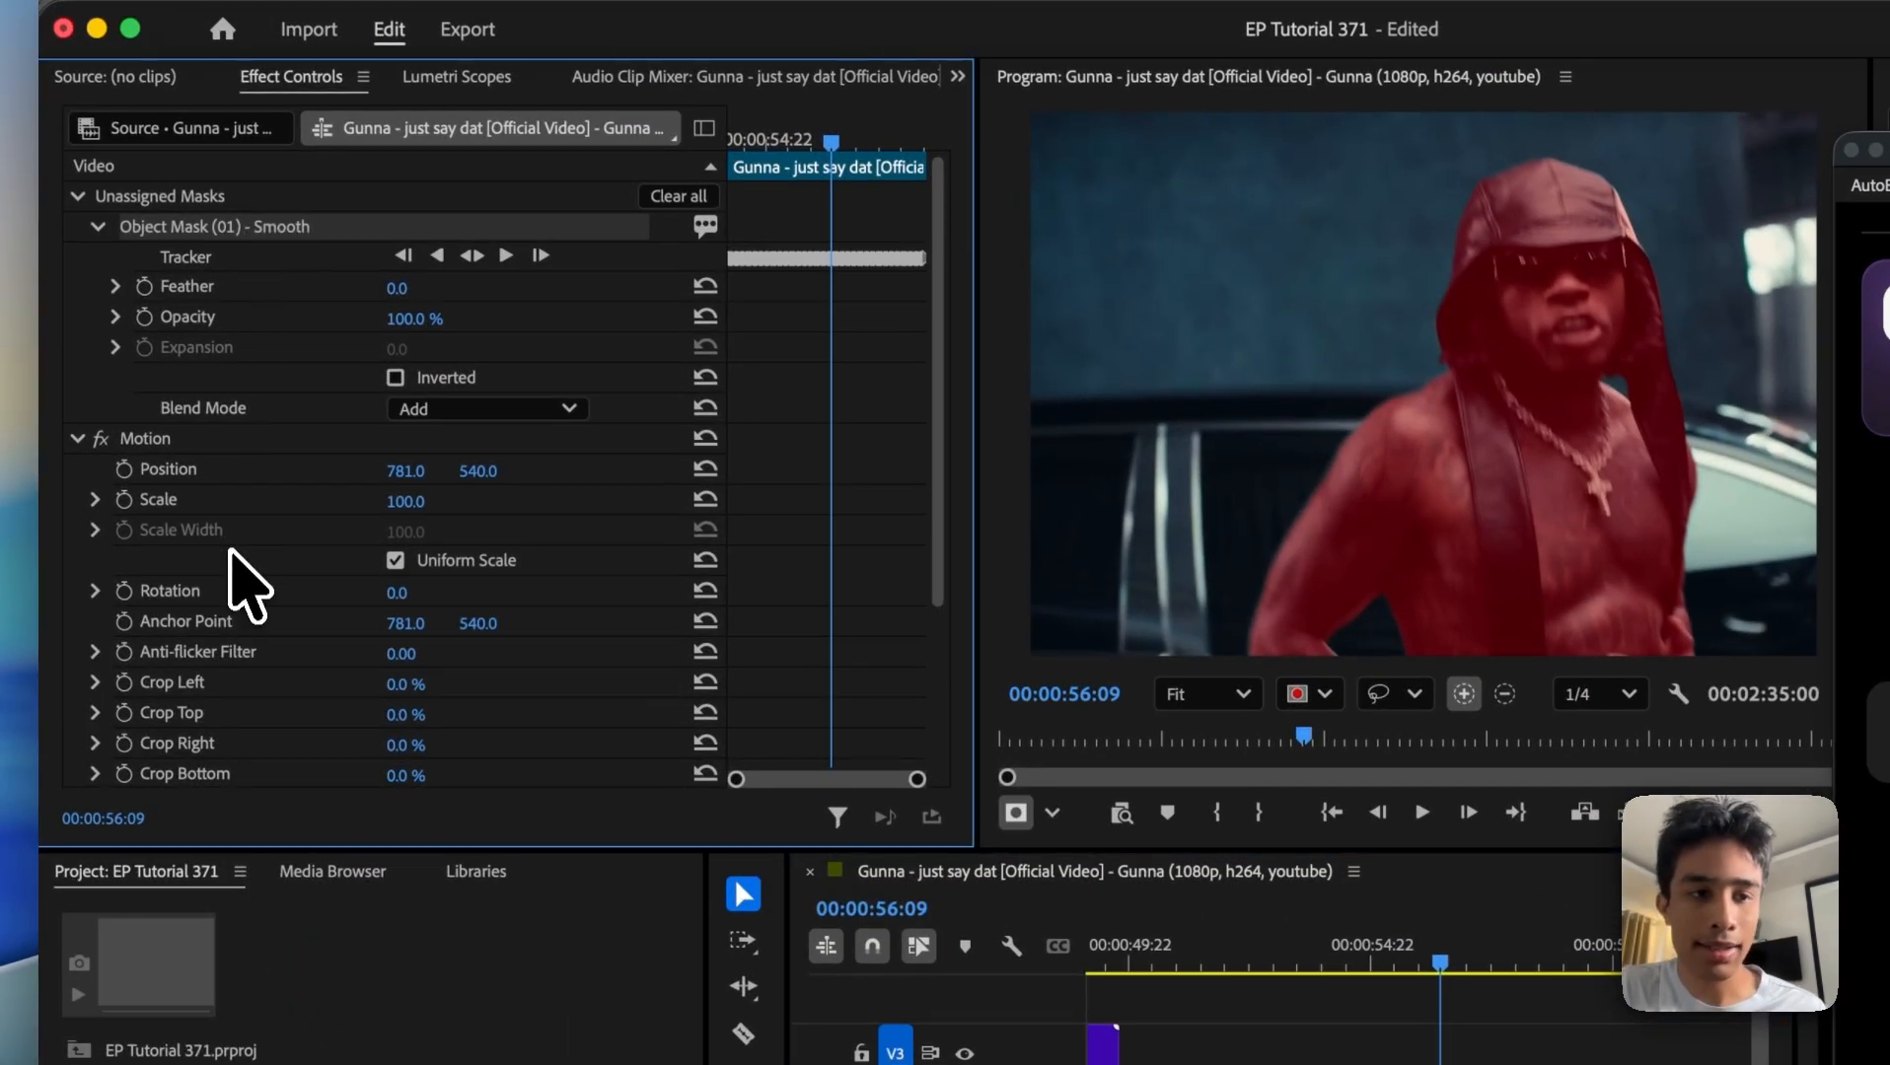
drag(225, 695, 211, 733)
Step: Hide V1 temporarily and scrub the masked V2 clip to check the performer's cutout, restoring V1's visibility when done
click(1381, 779)
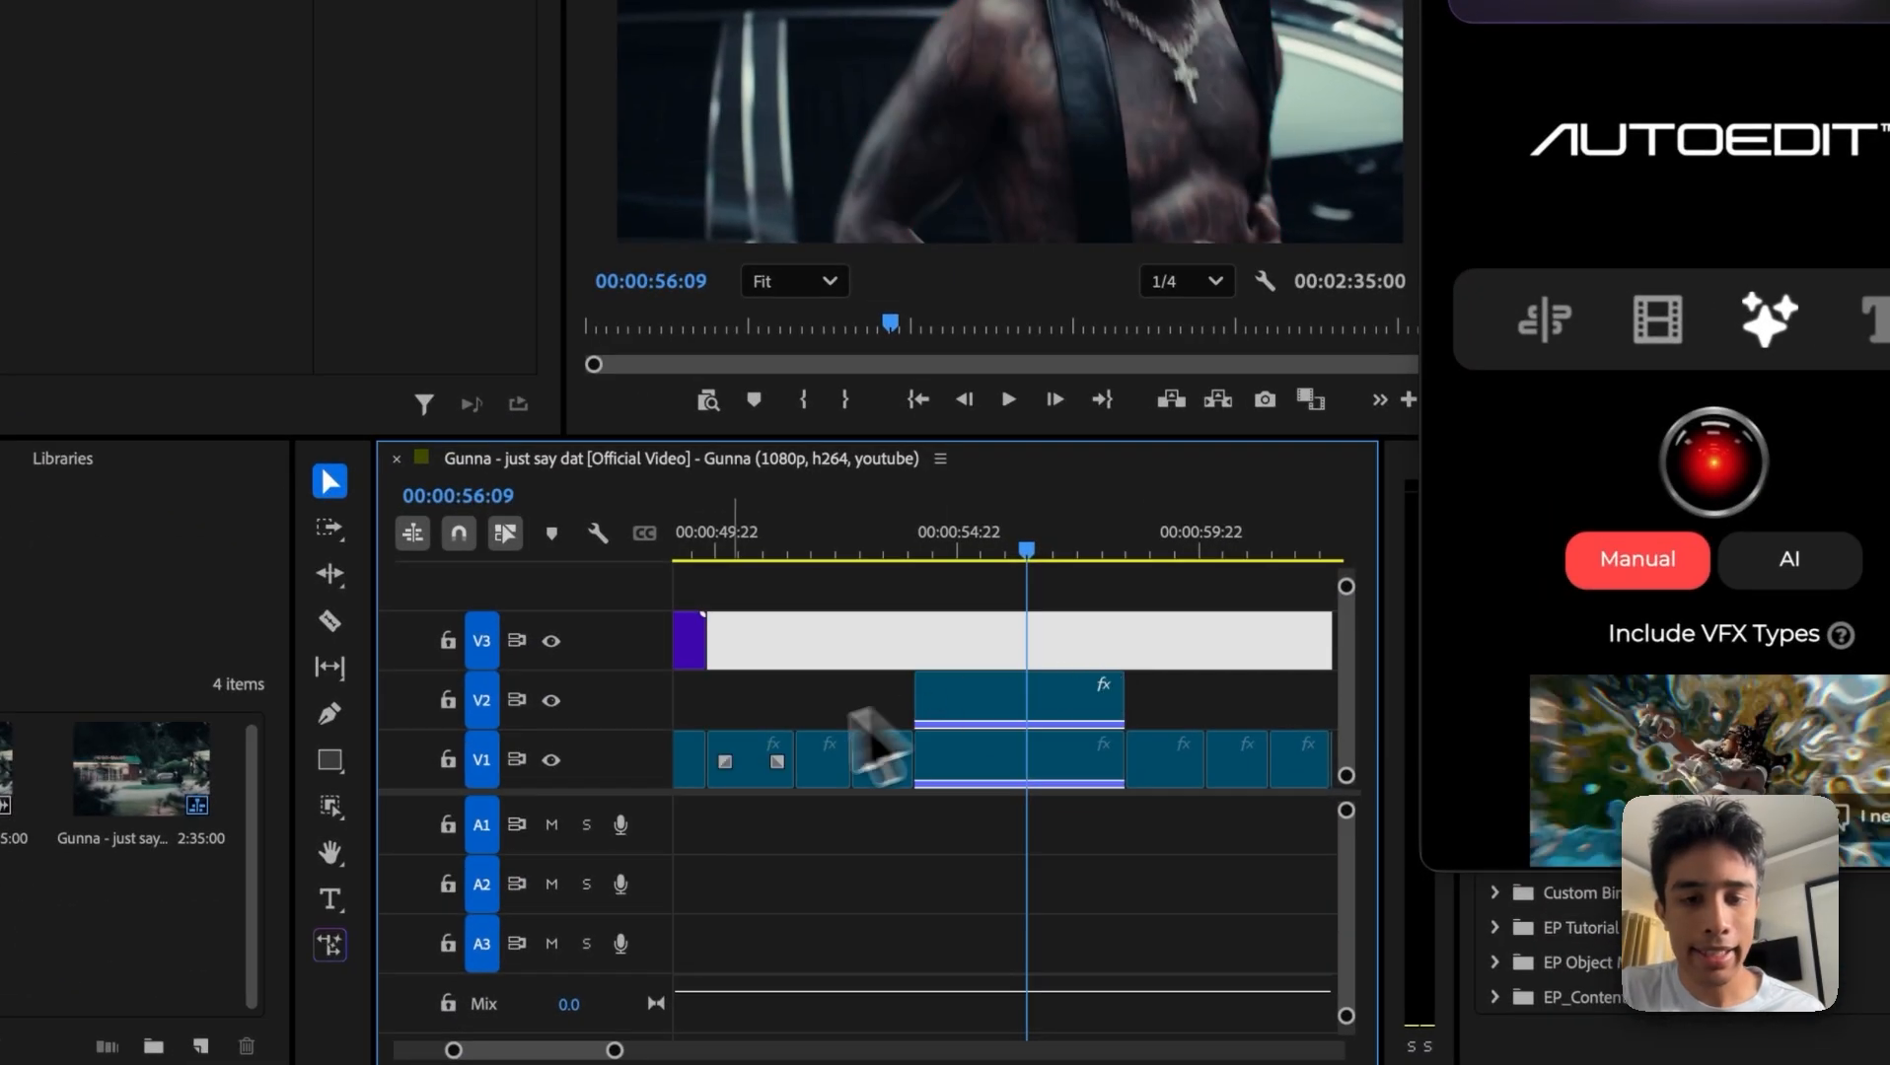
click(552, 760)
mouse_move(984, 565)
mouse_down()
mouse_move(1058, 565)
mouse_move(984, 566)
mouse_up()
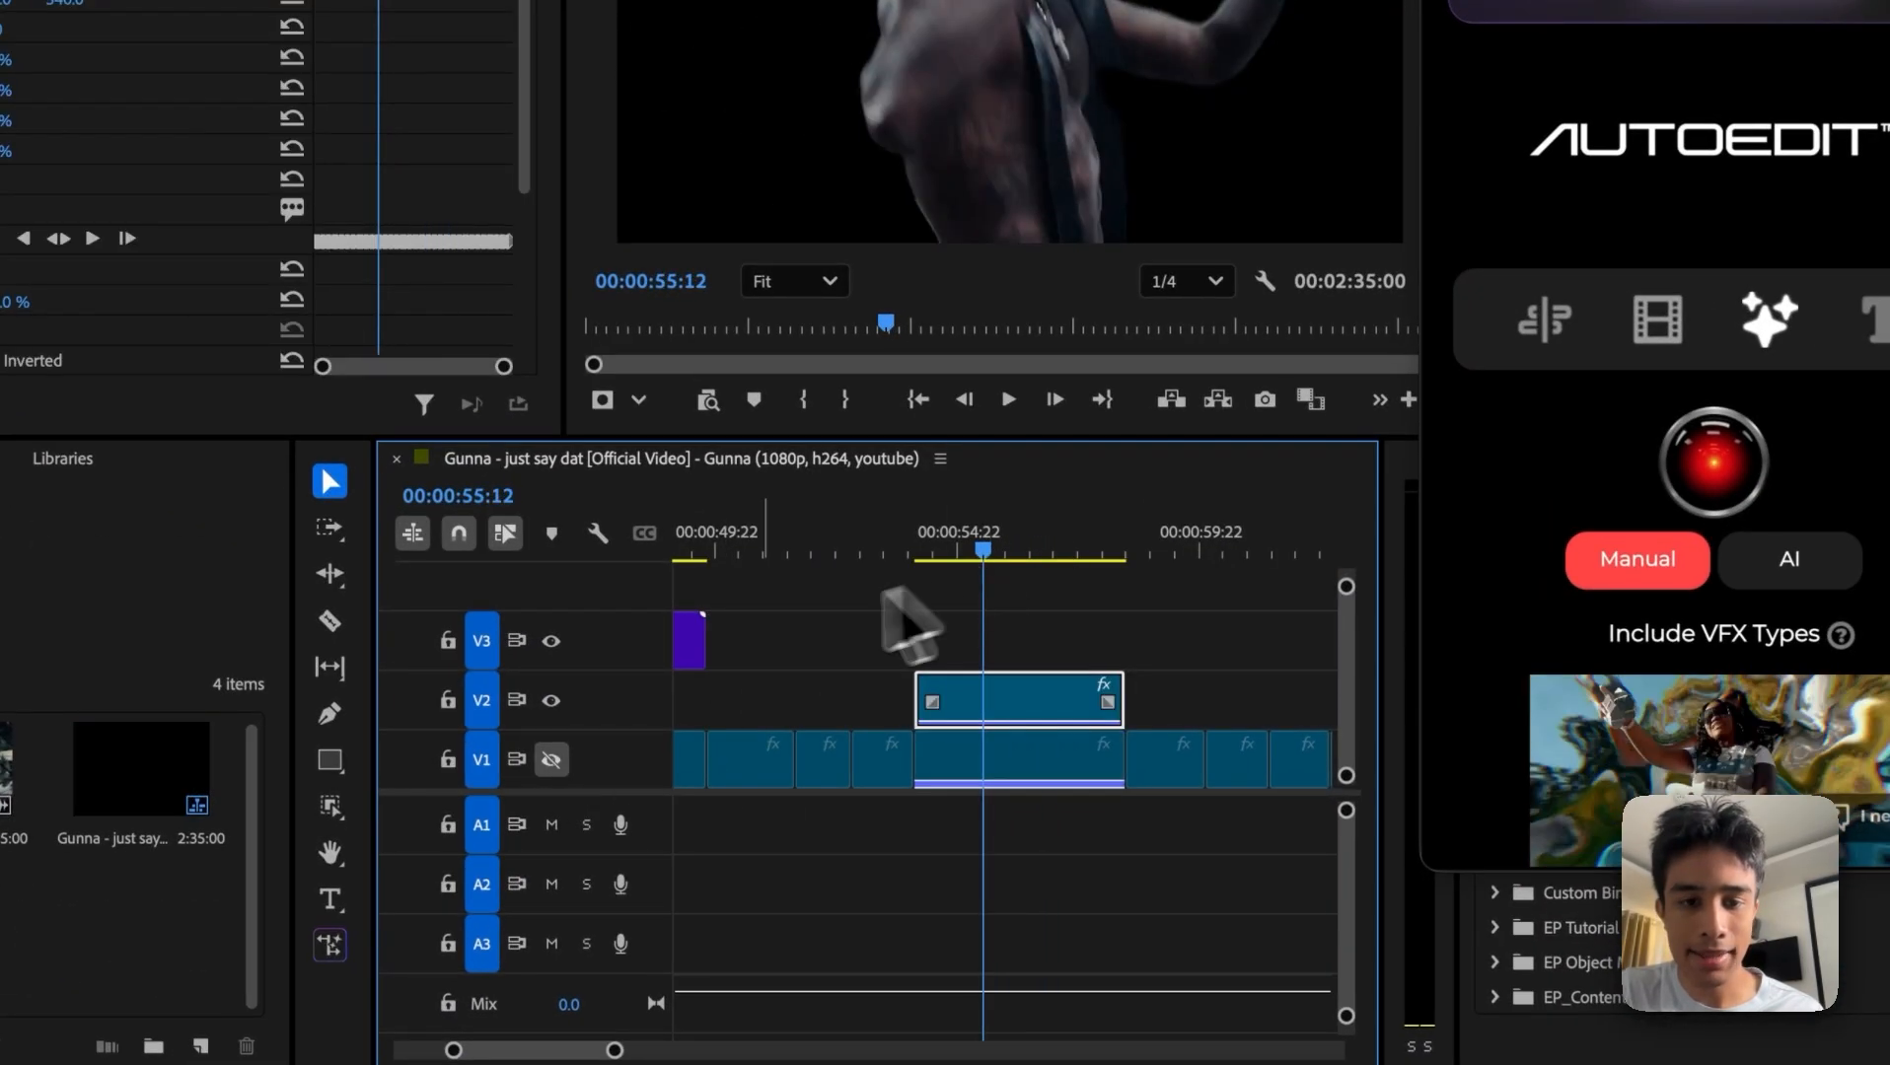
click(552, 760)
Step: Try the Energy effect AutoEdit - Trippy Preset 4 on the V1 clip beneath the masked copy, inserting it at 00:00:54:17
click(1026, 764)
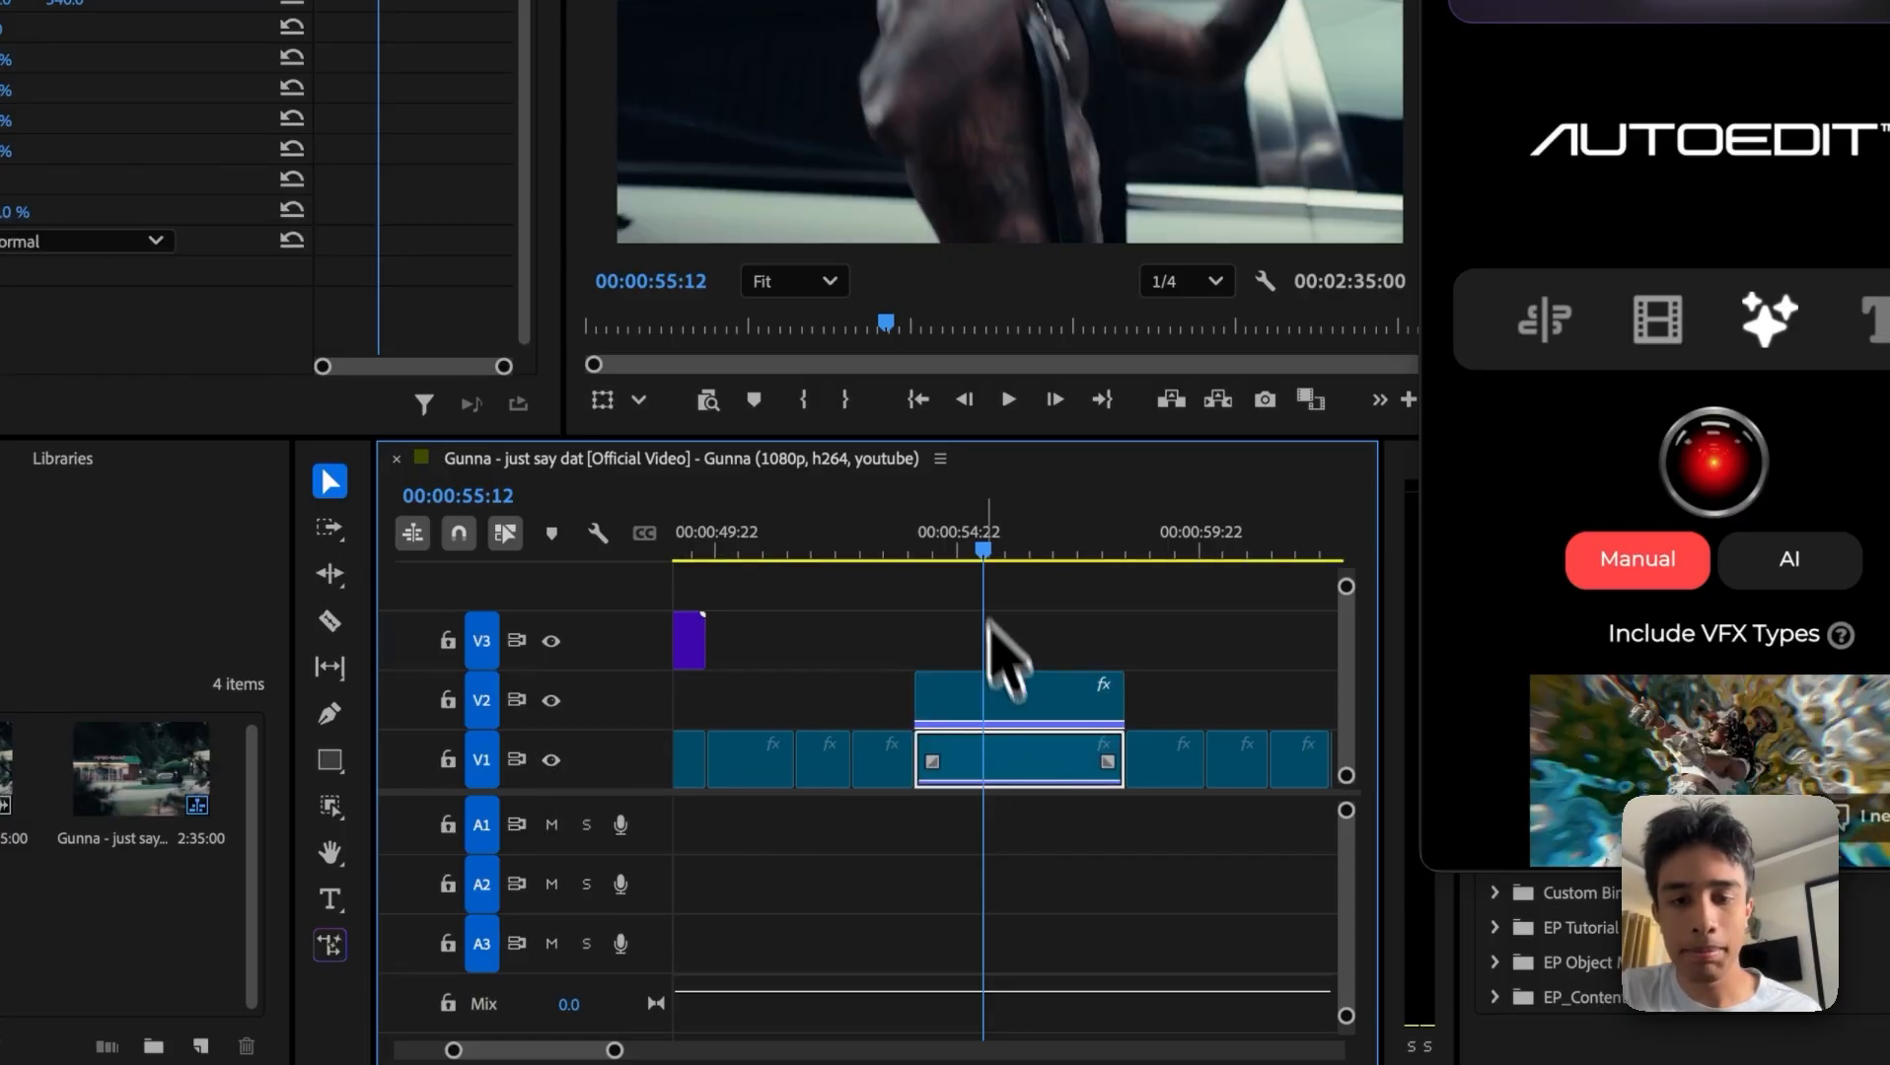
click(949, 548)
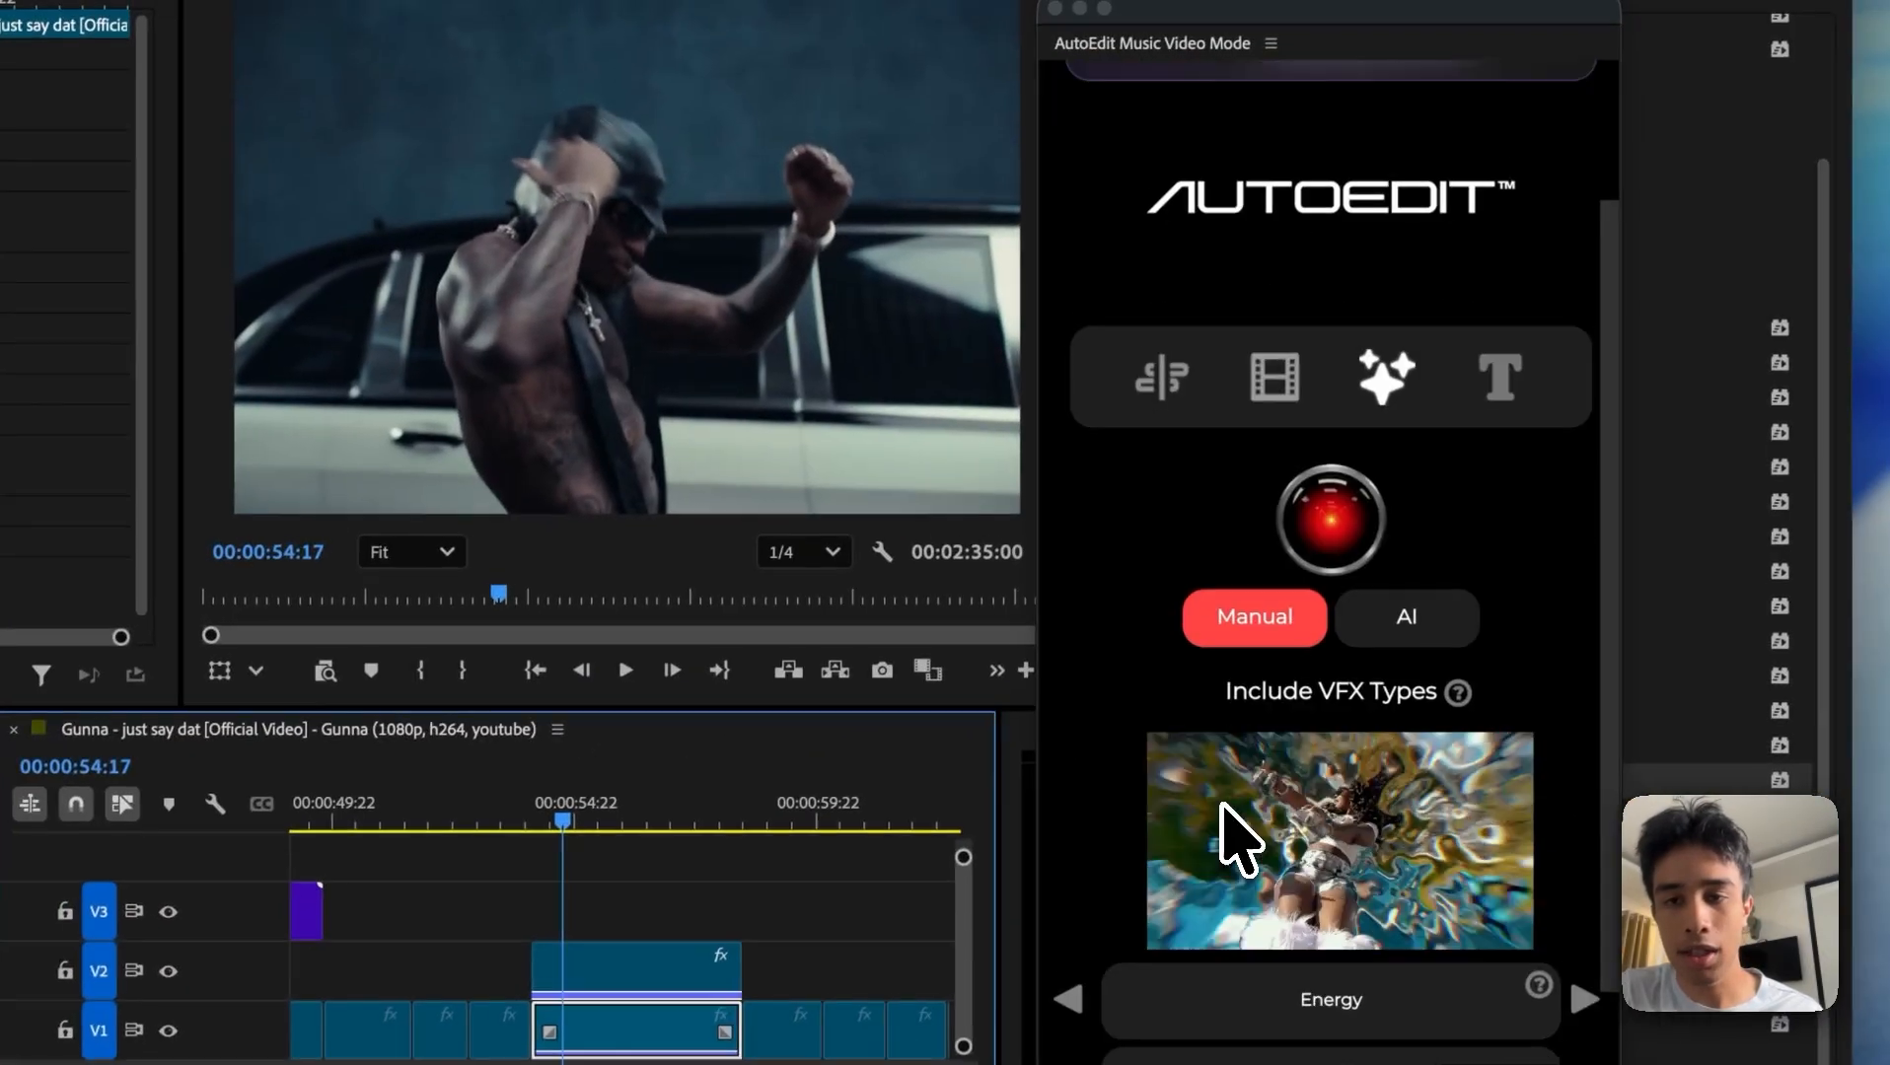
scroll(1238, 838, down, 3)
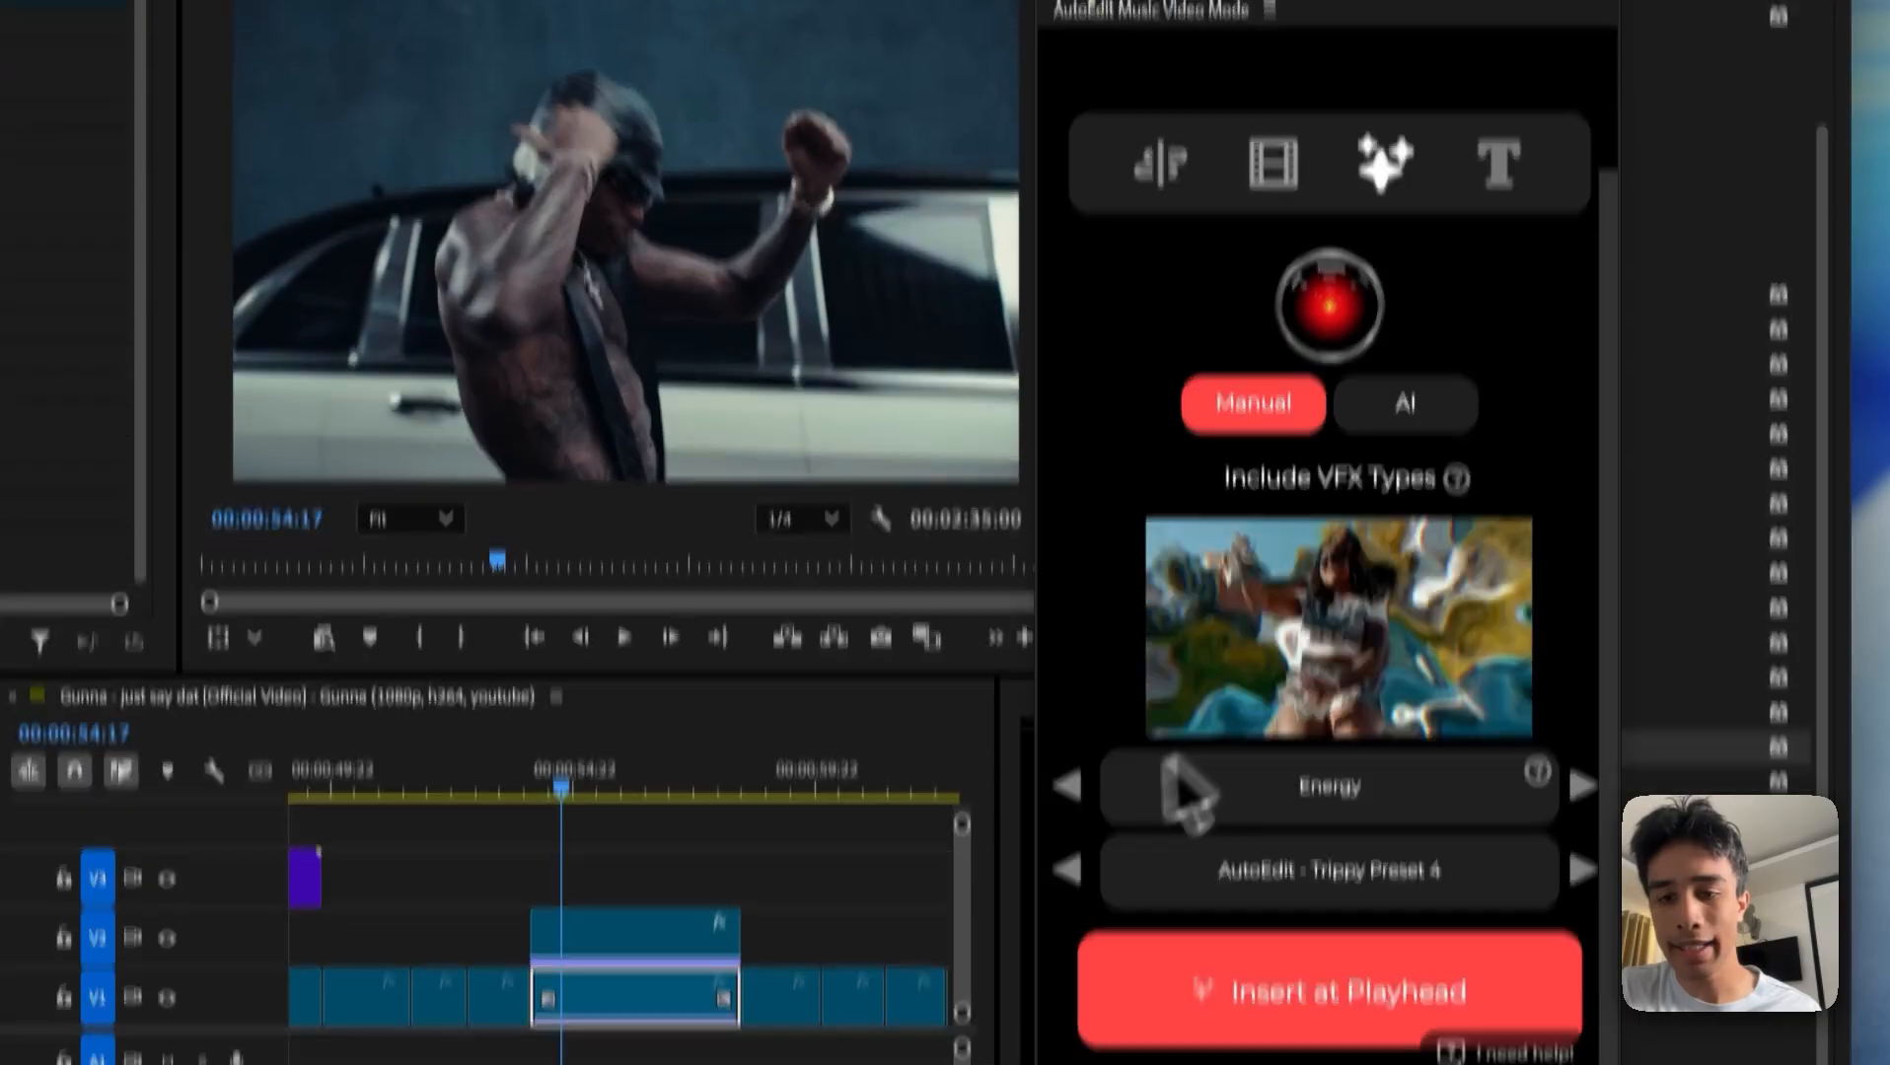
click(1067, 904)
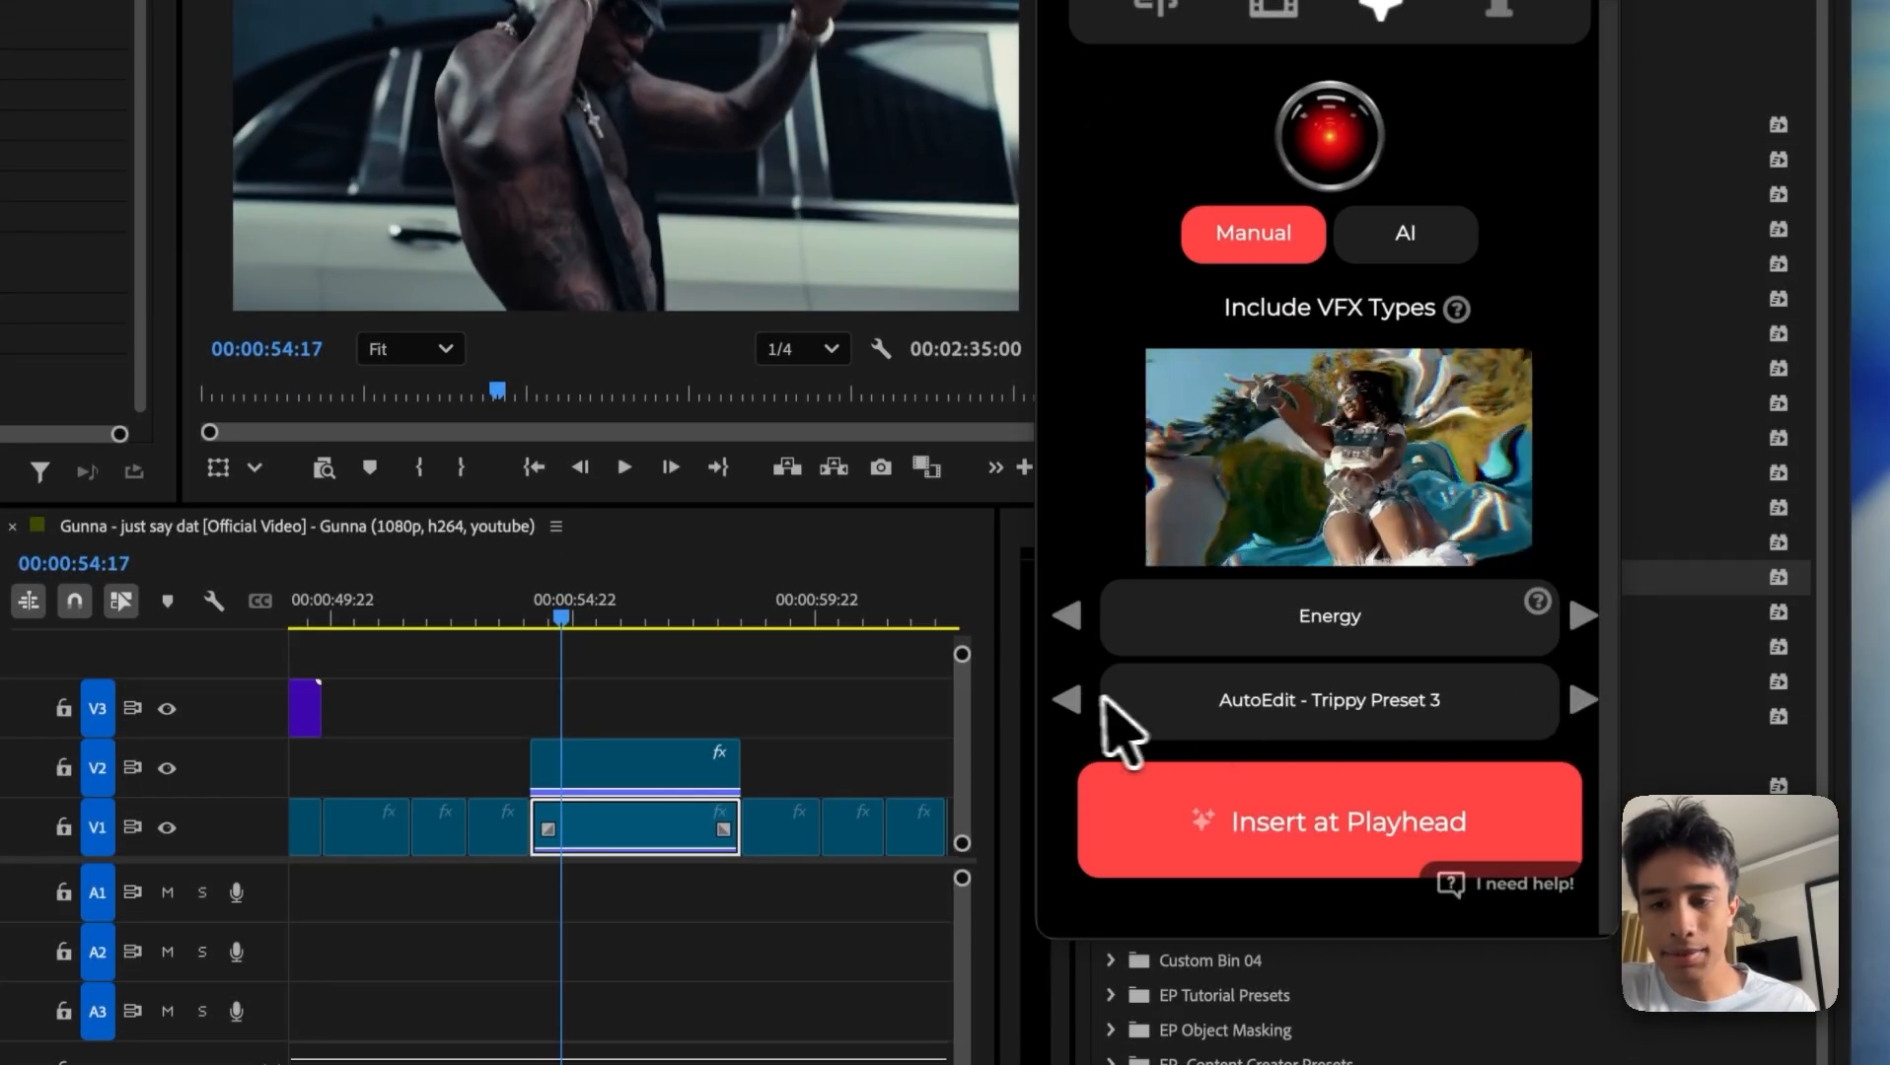
click(1069, 700)
click(1073, 698)
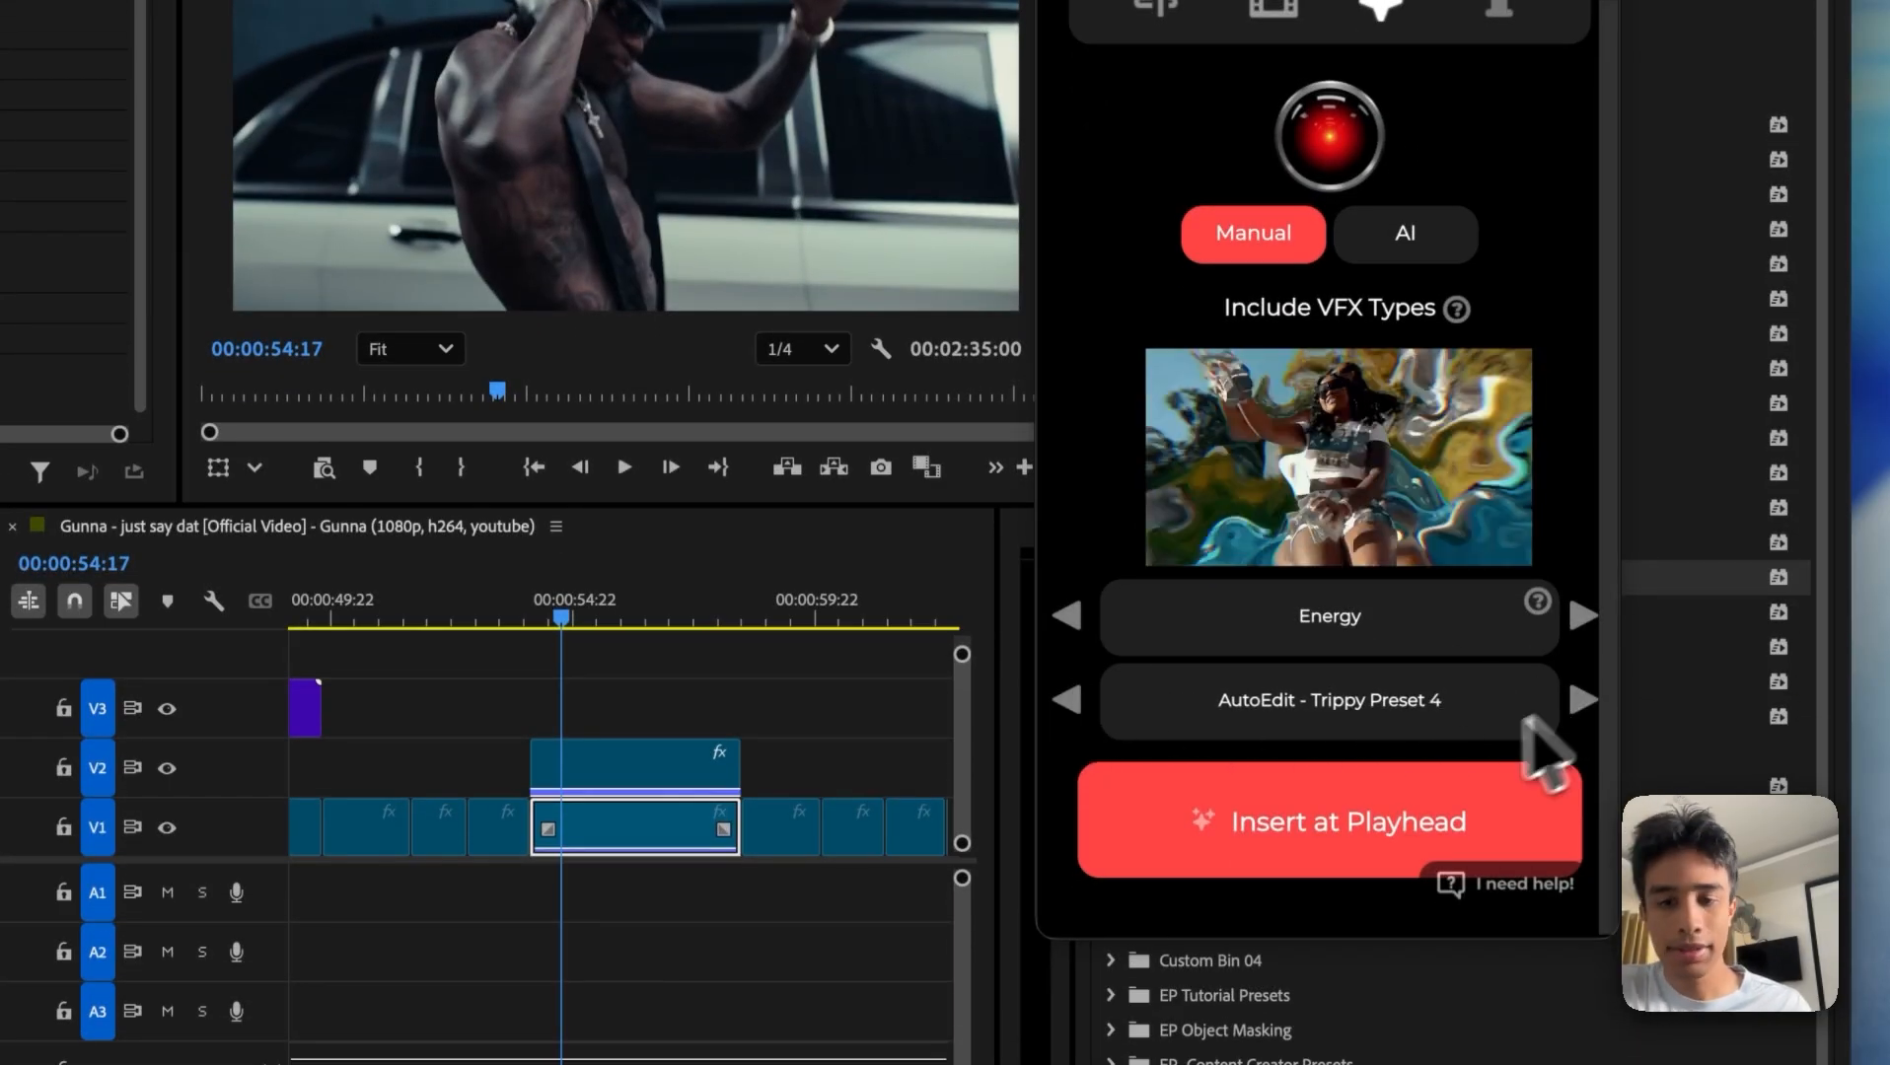
click(1316, 844)
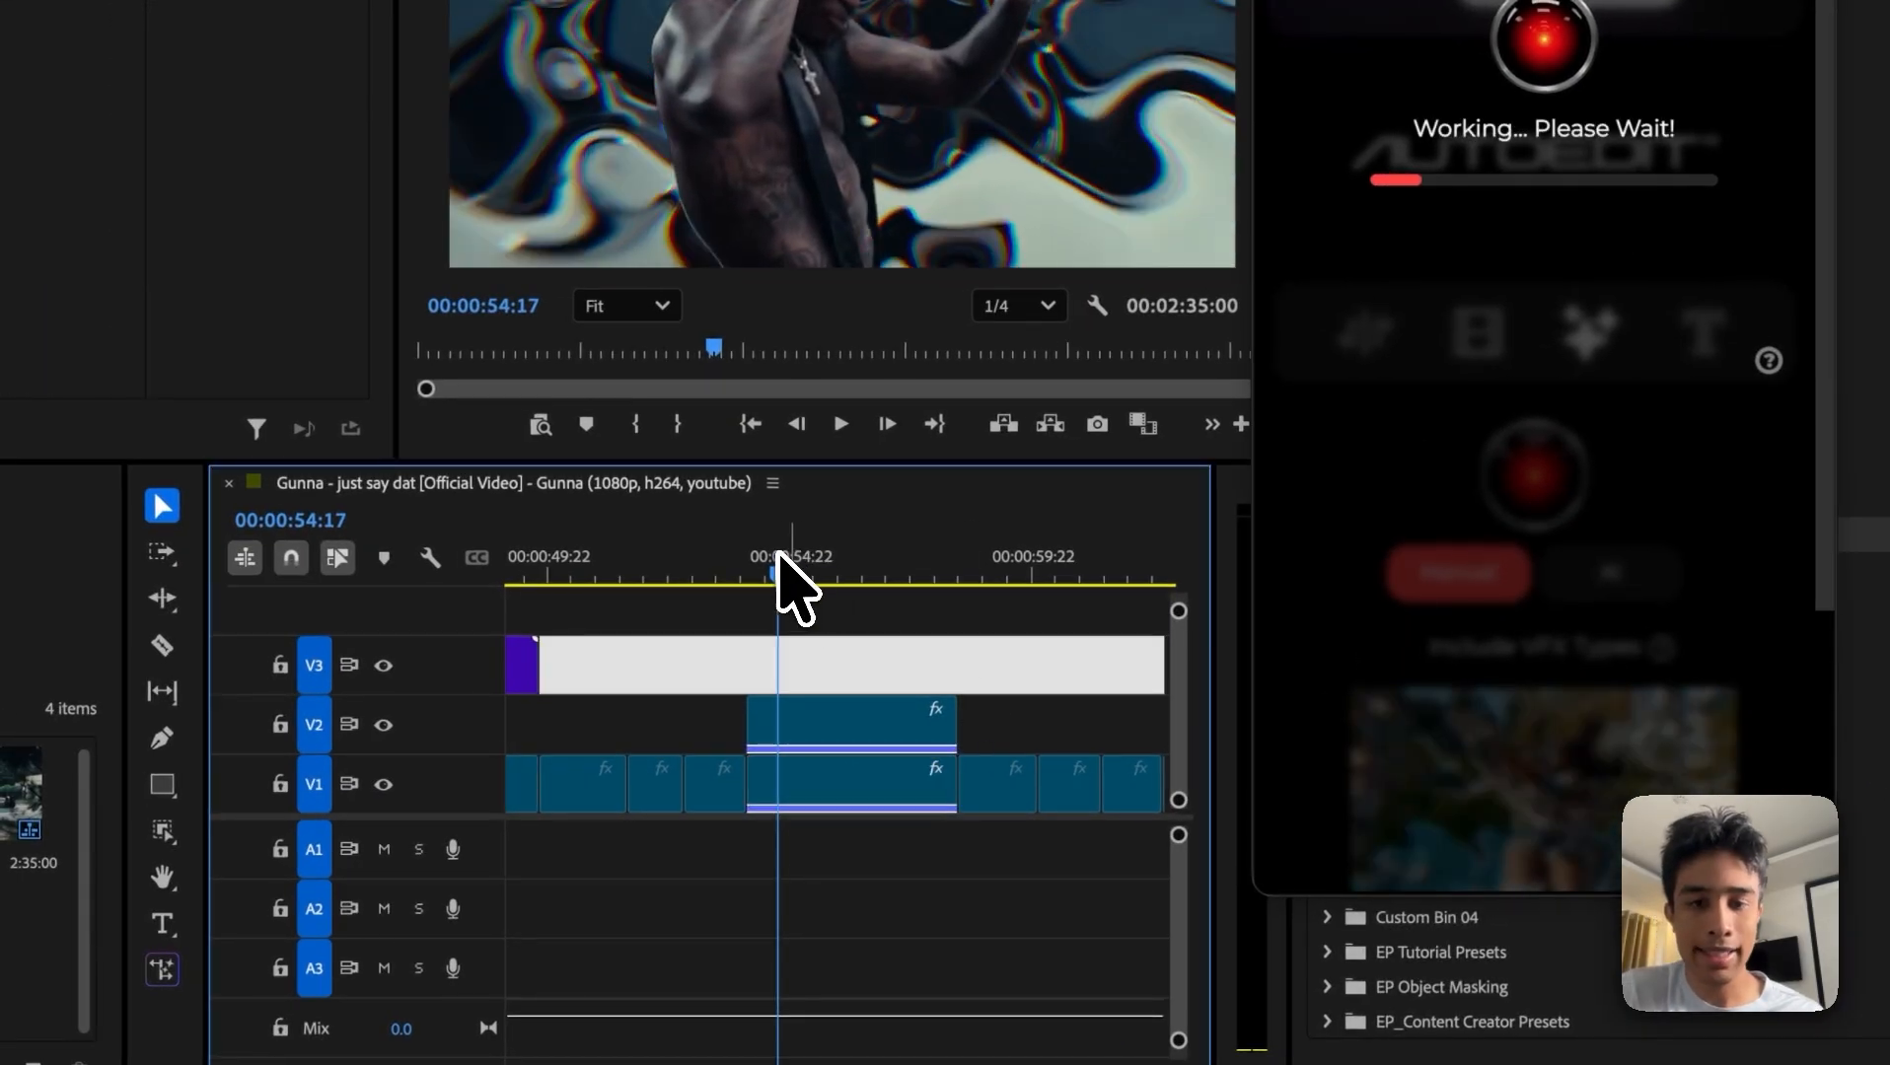
Step: Play back the trippy background effect several times from the start of the masked clip
drag(778, 555, 749, 551)
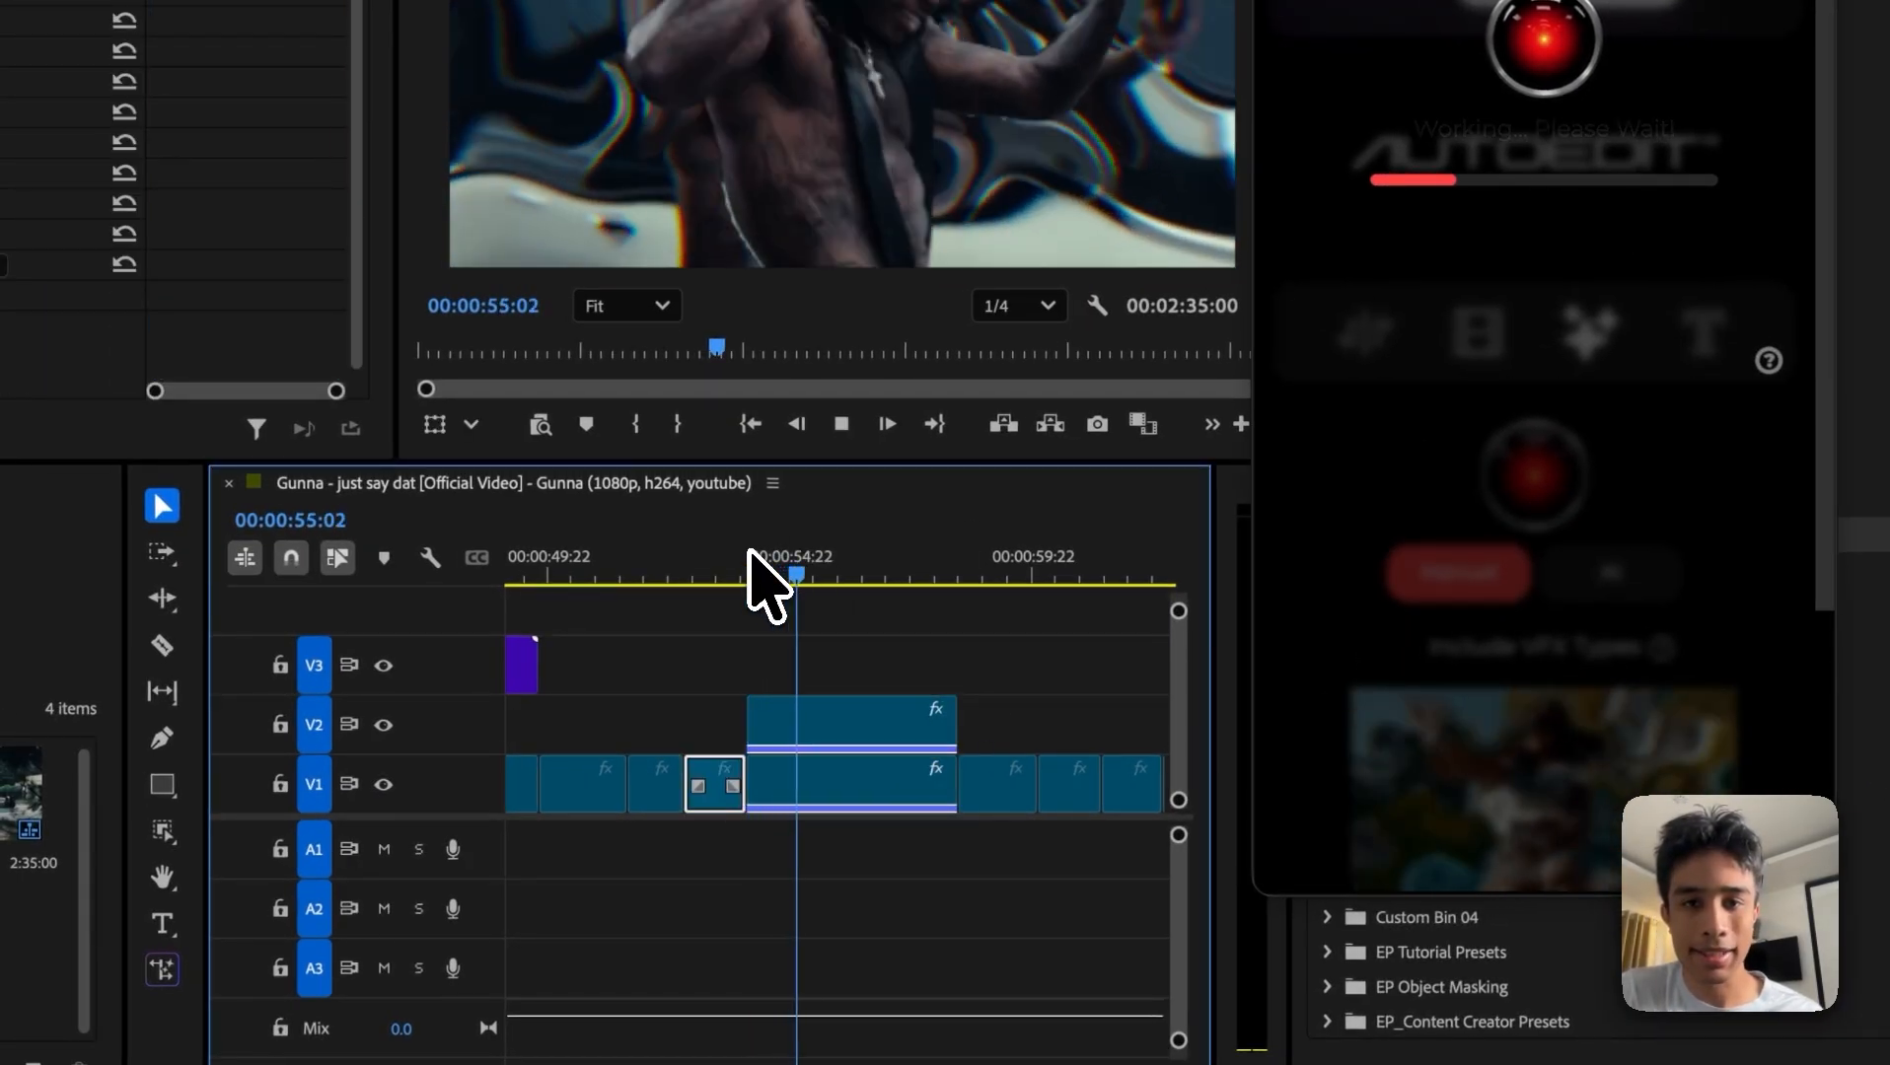
key(space)
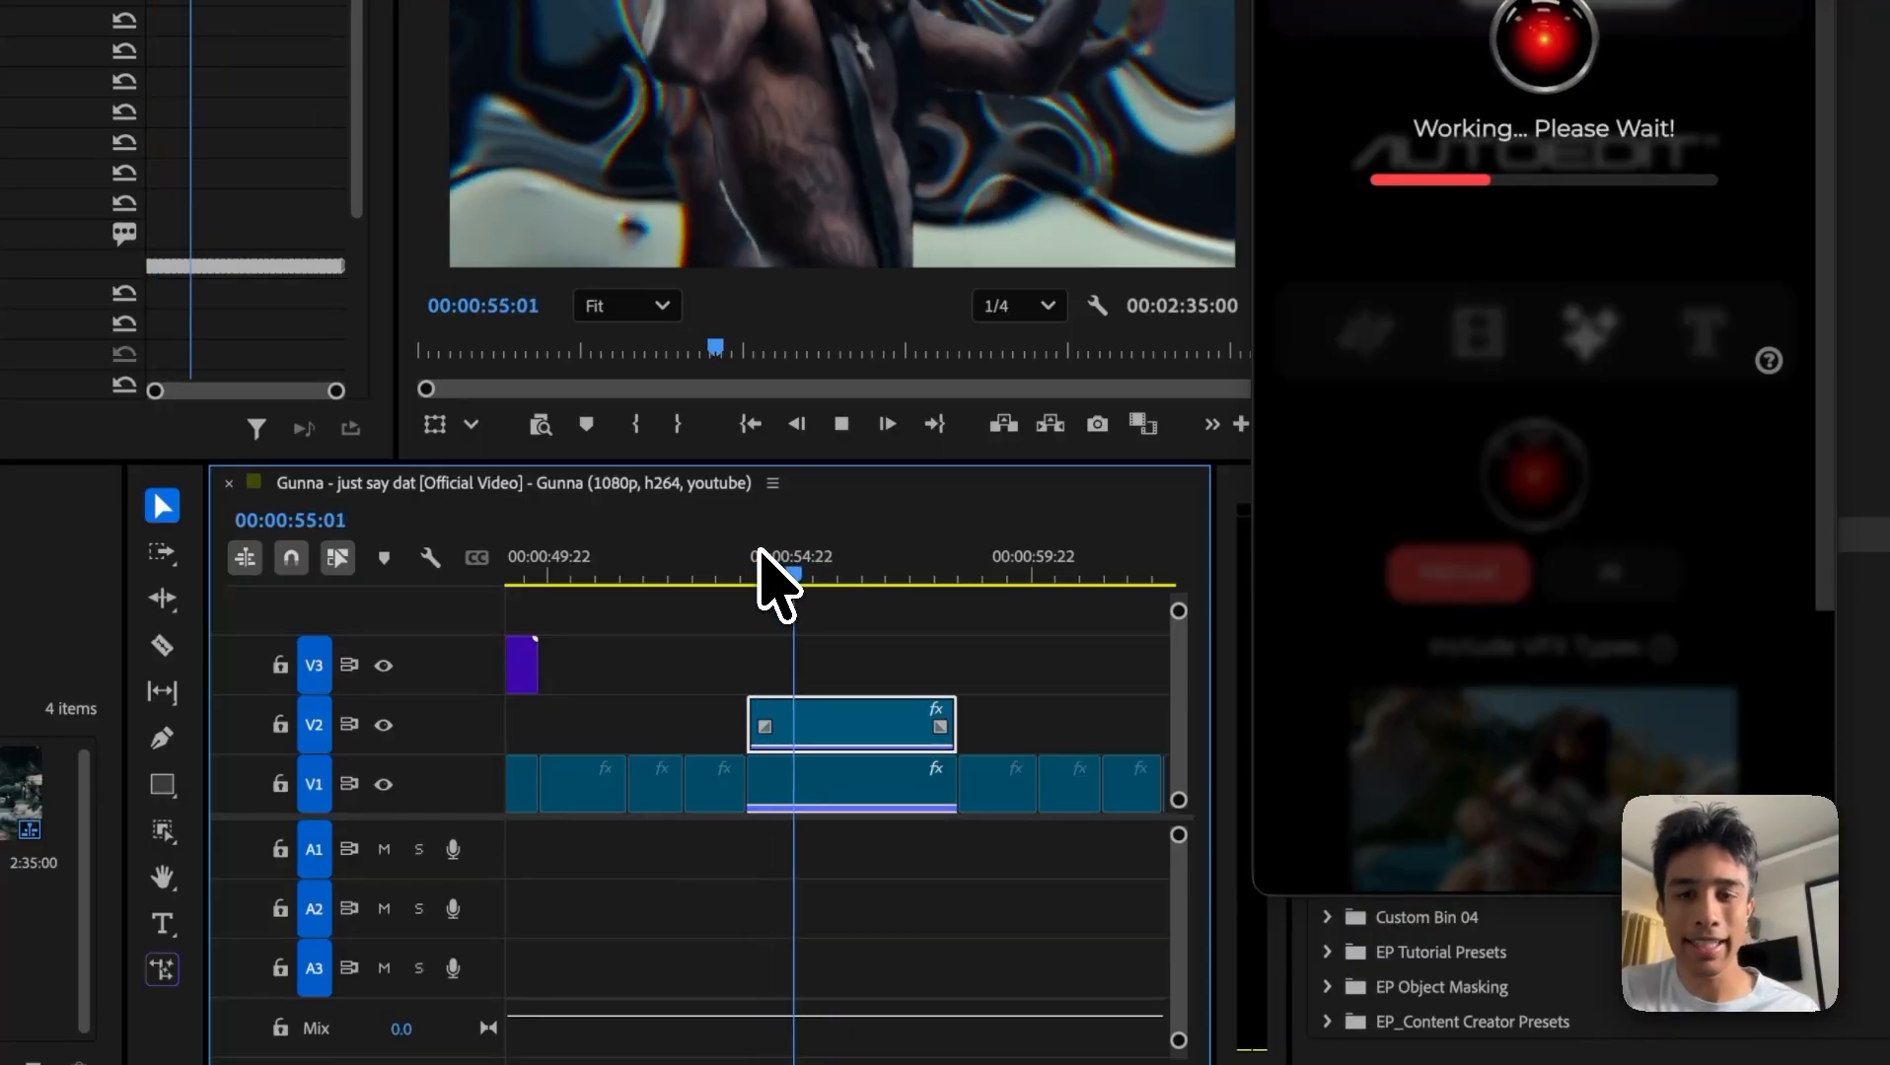
click(738, 555)
key(space)
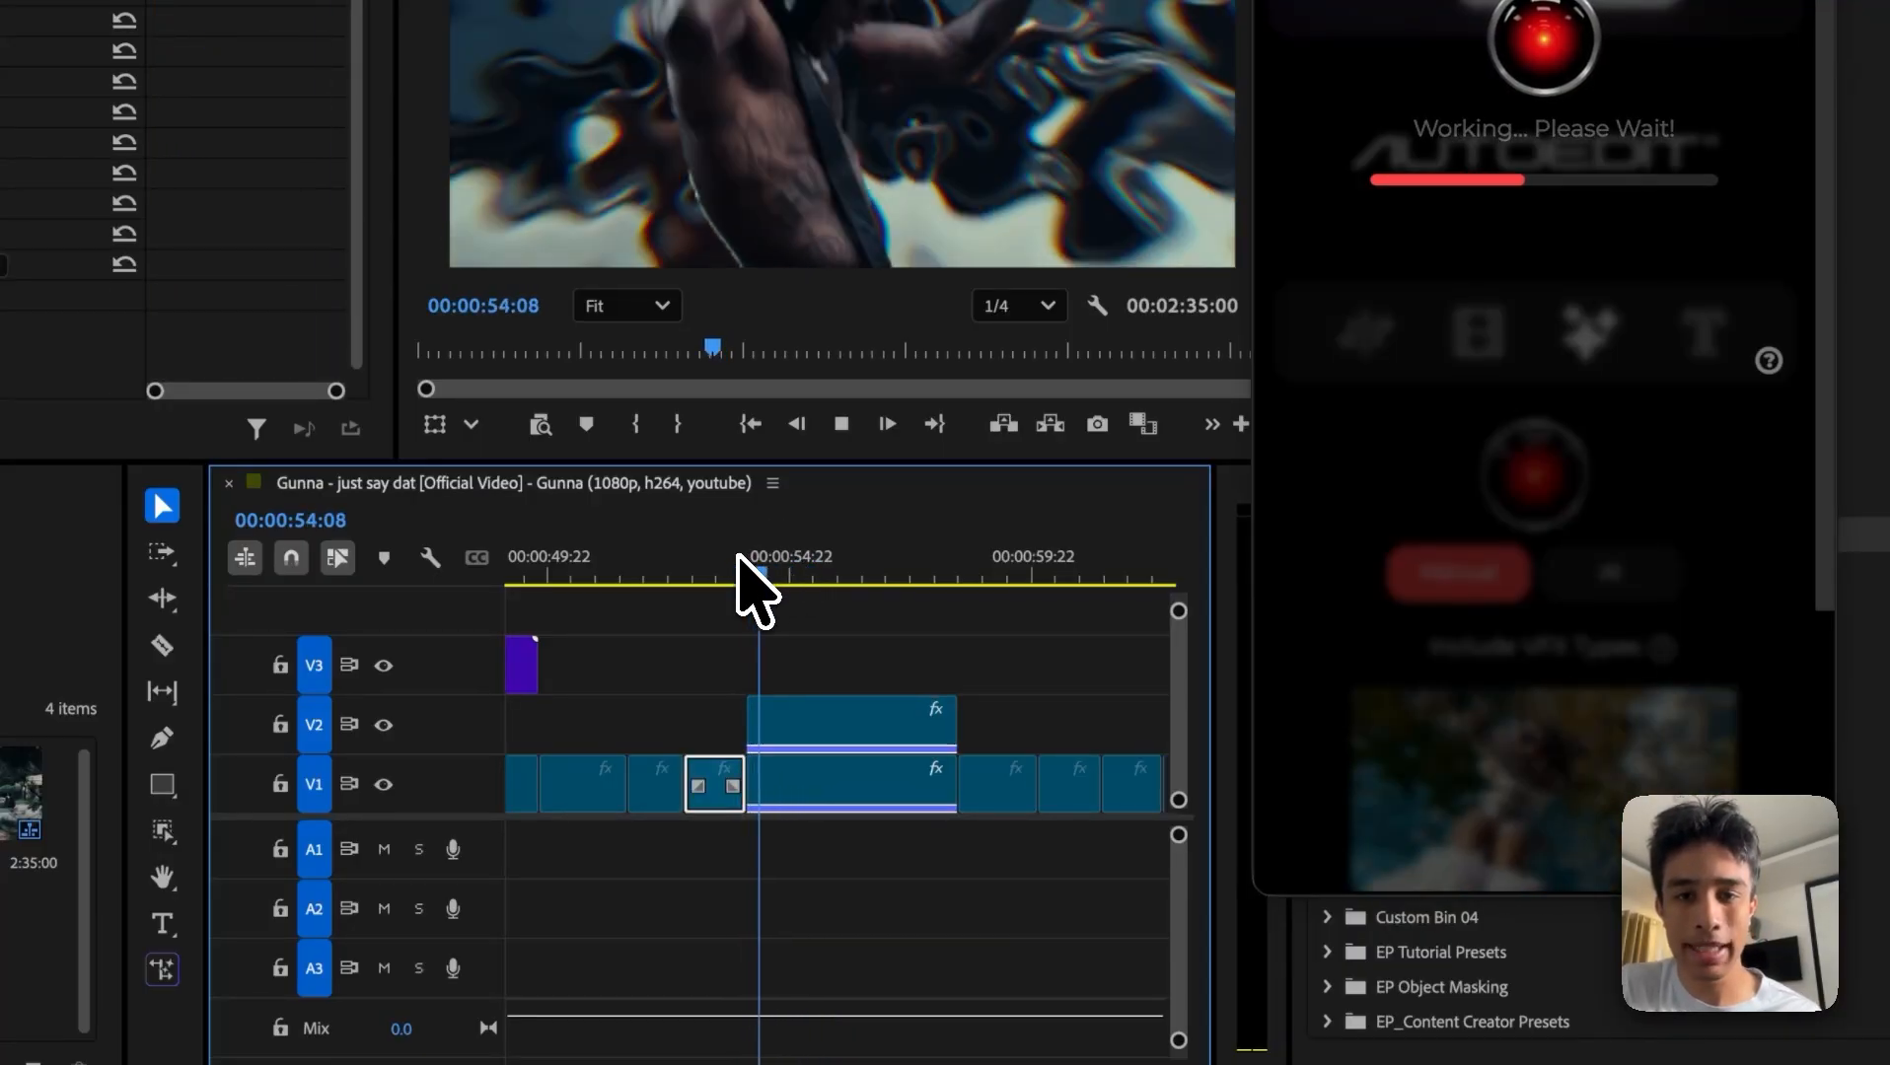
key(space)
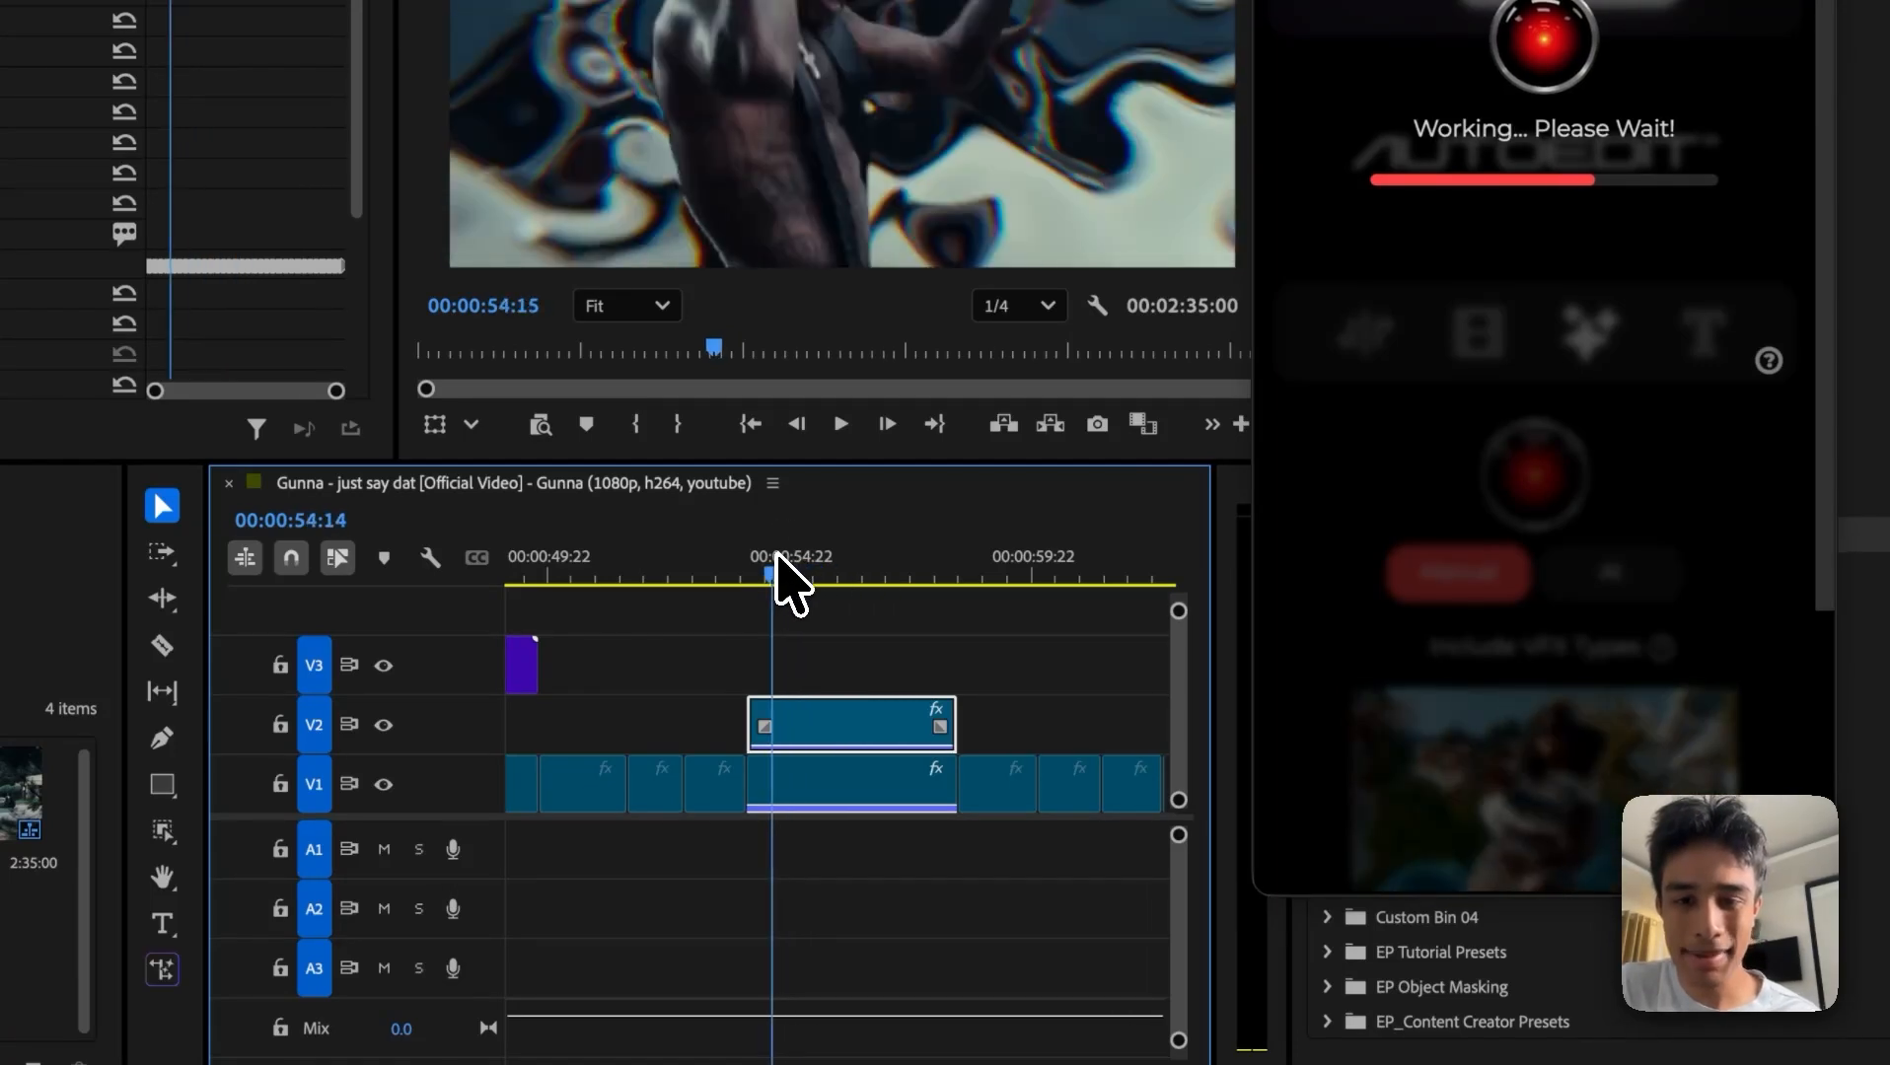
key(space)
key(space)
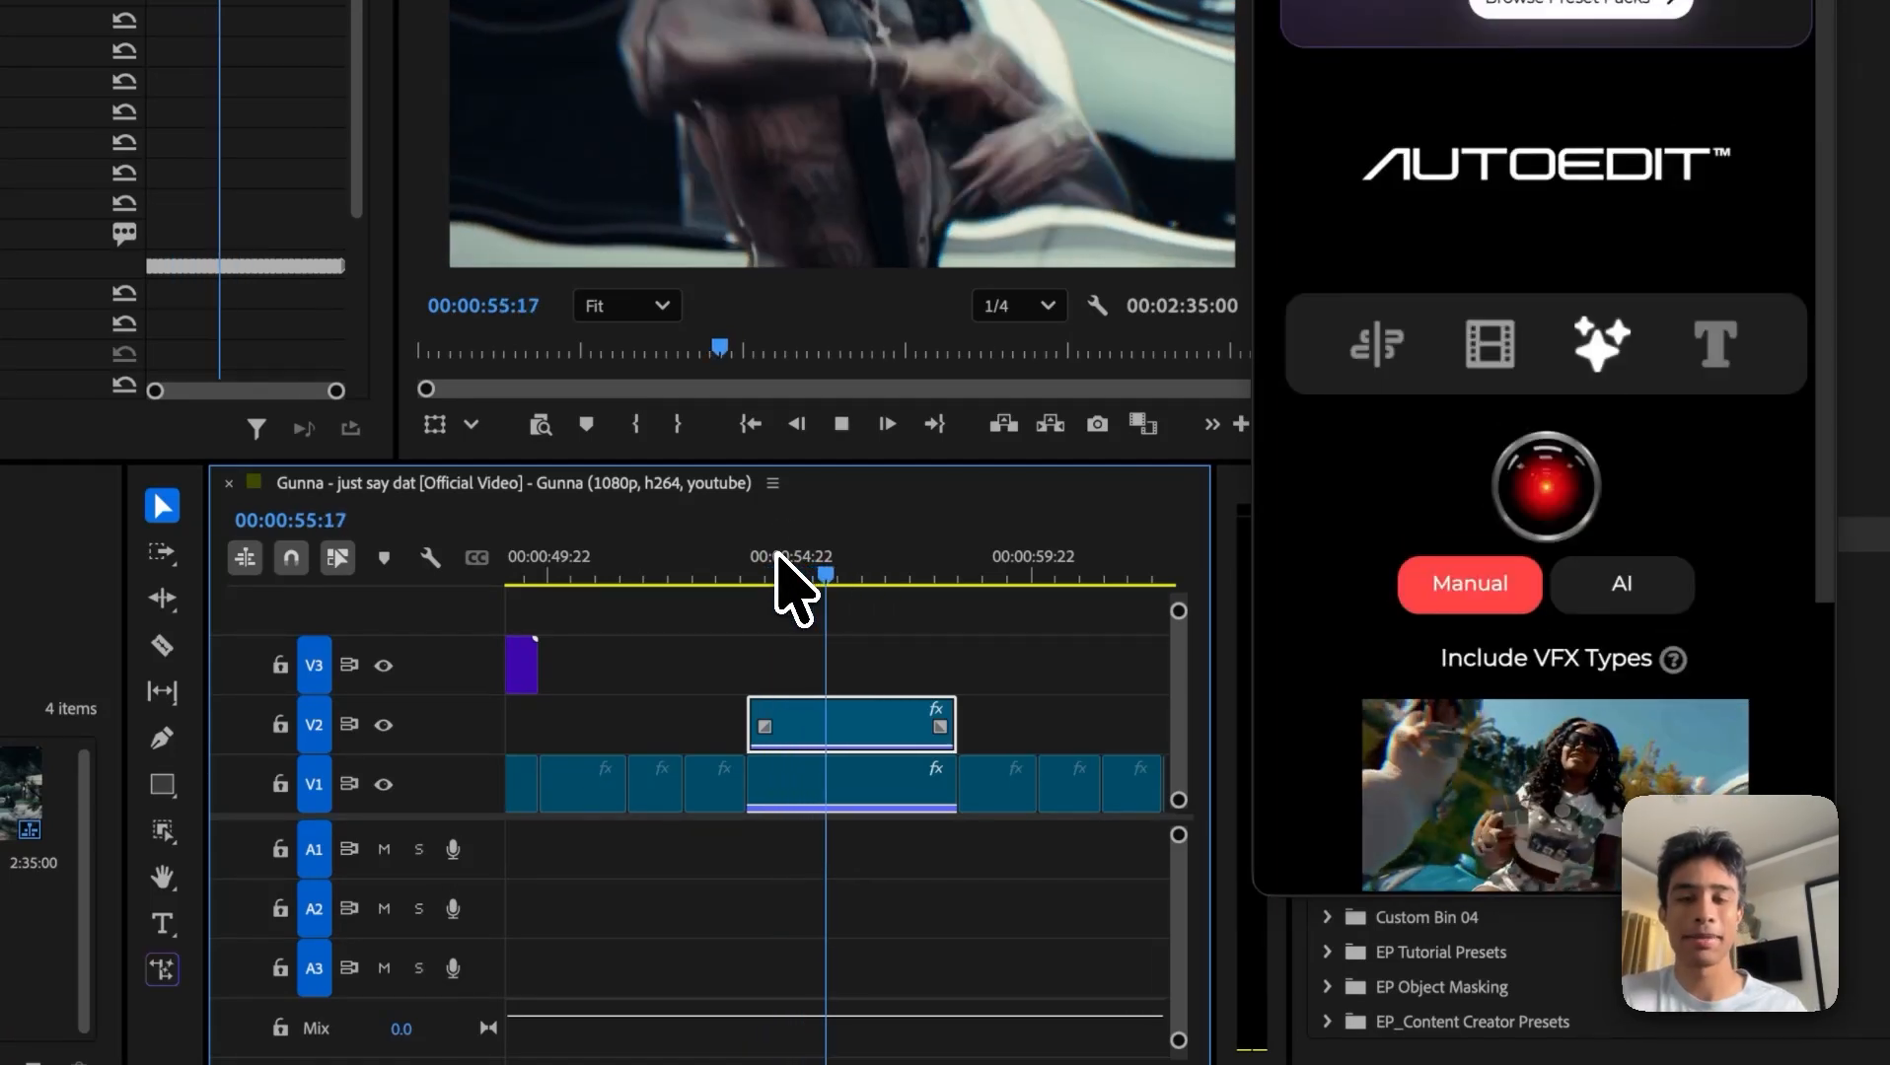
click(770, 577)
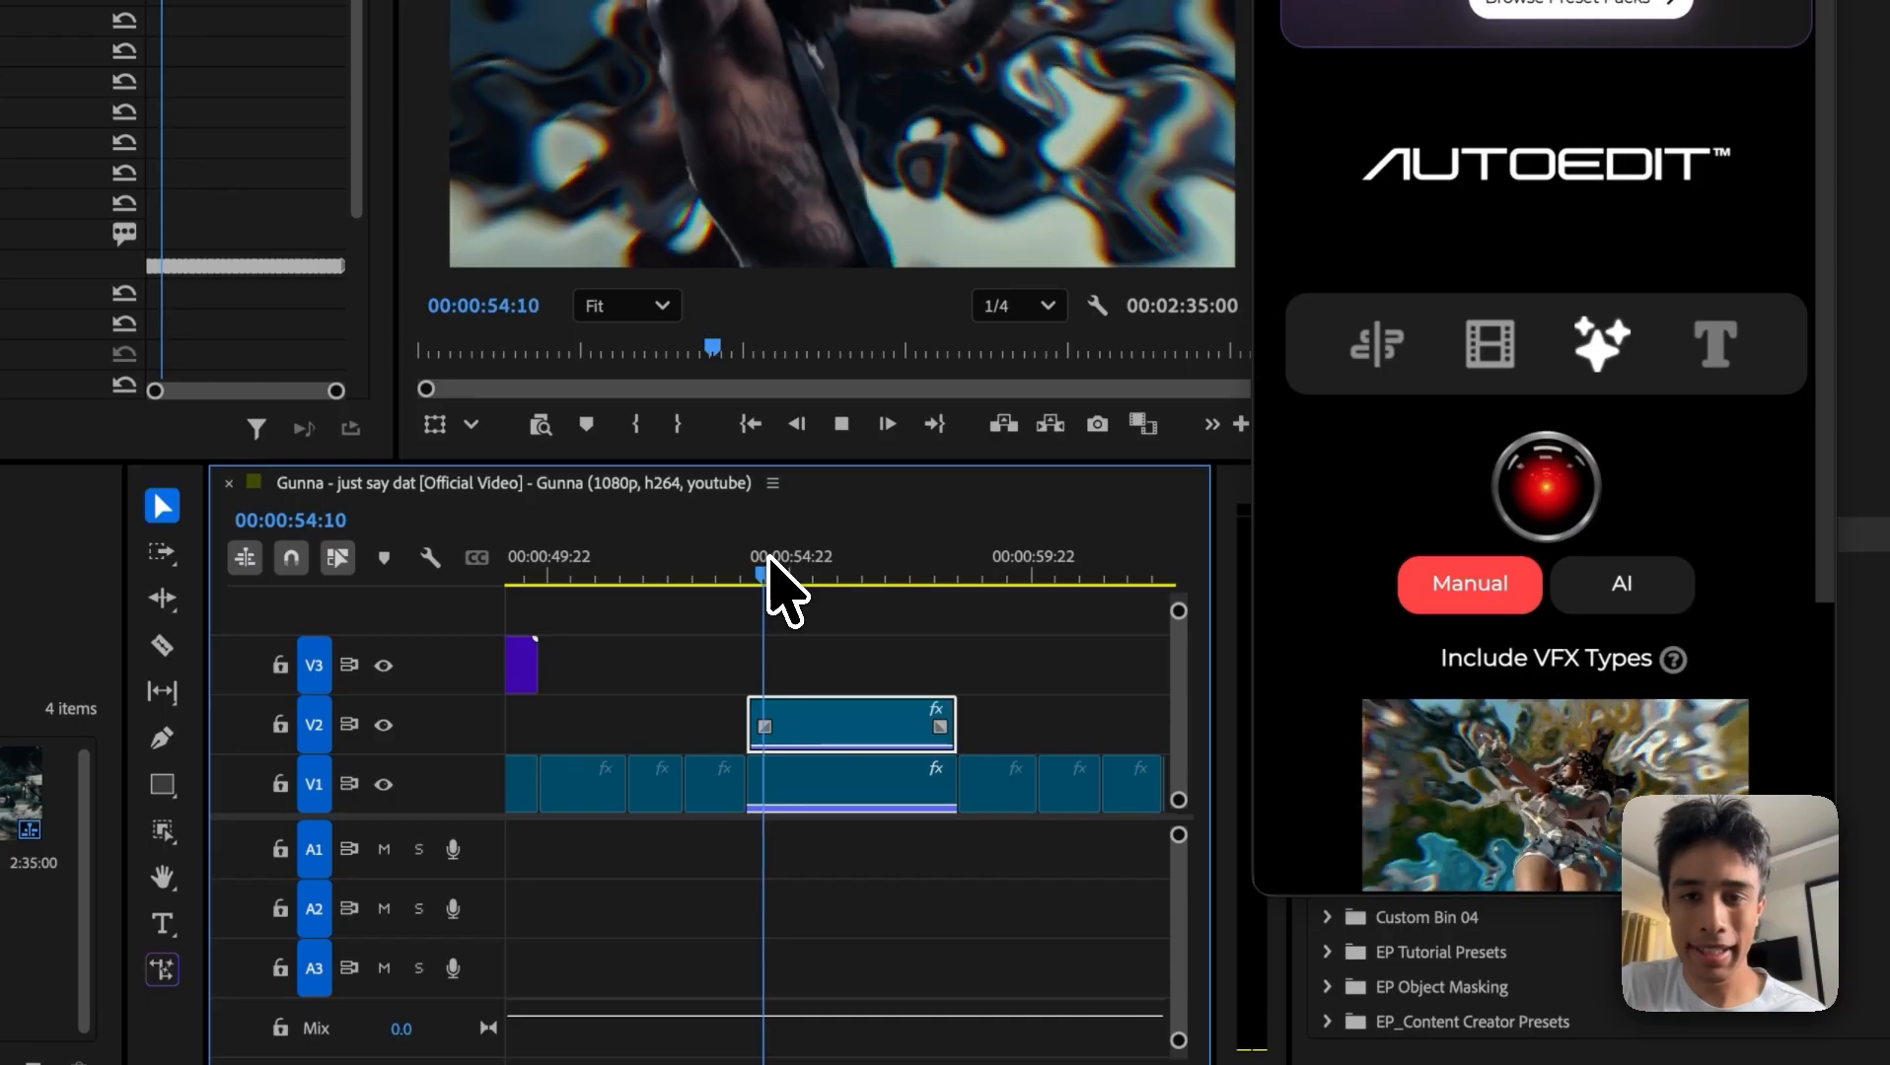
key(space)
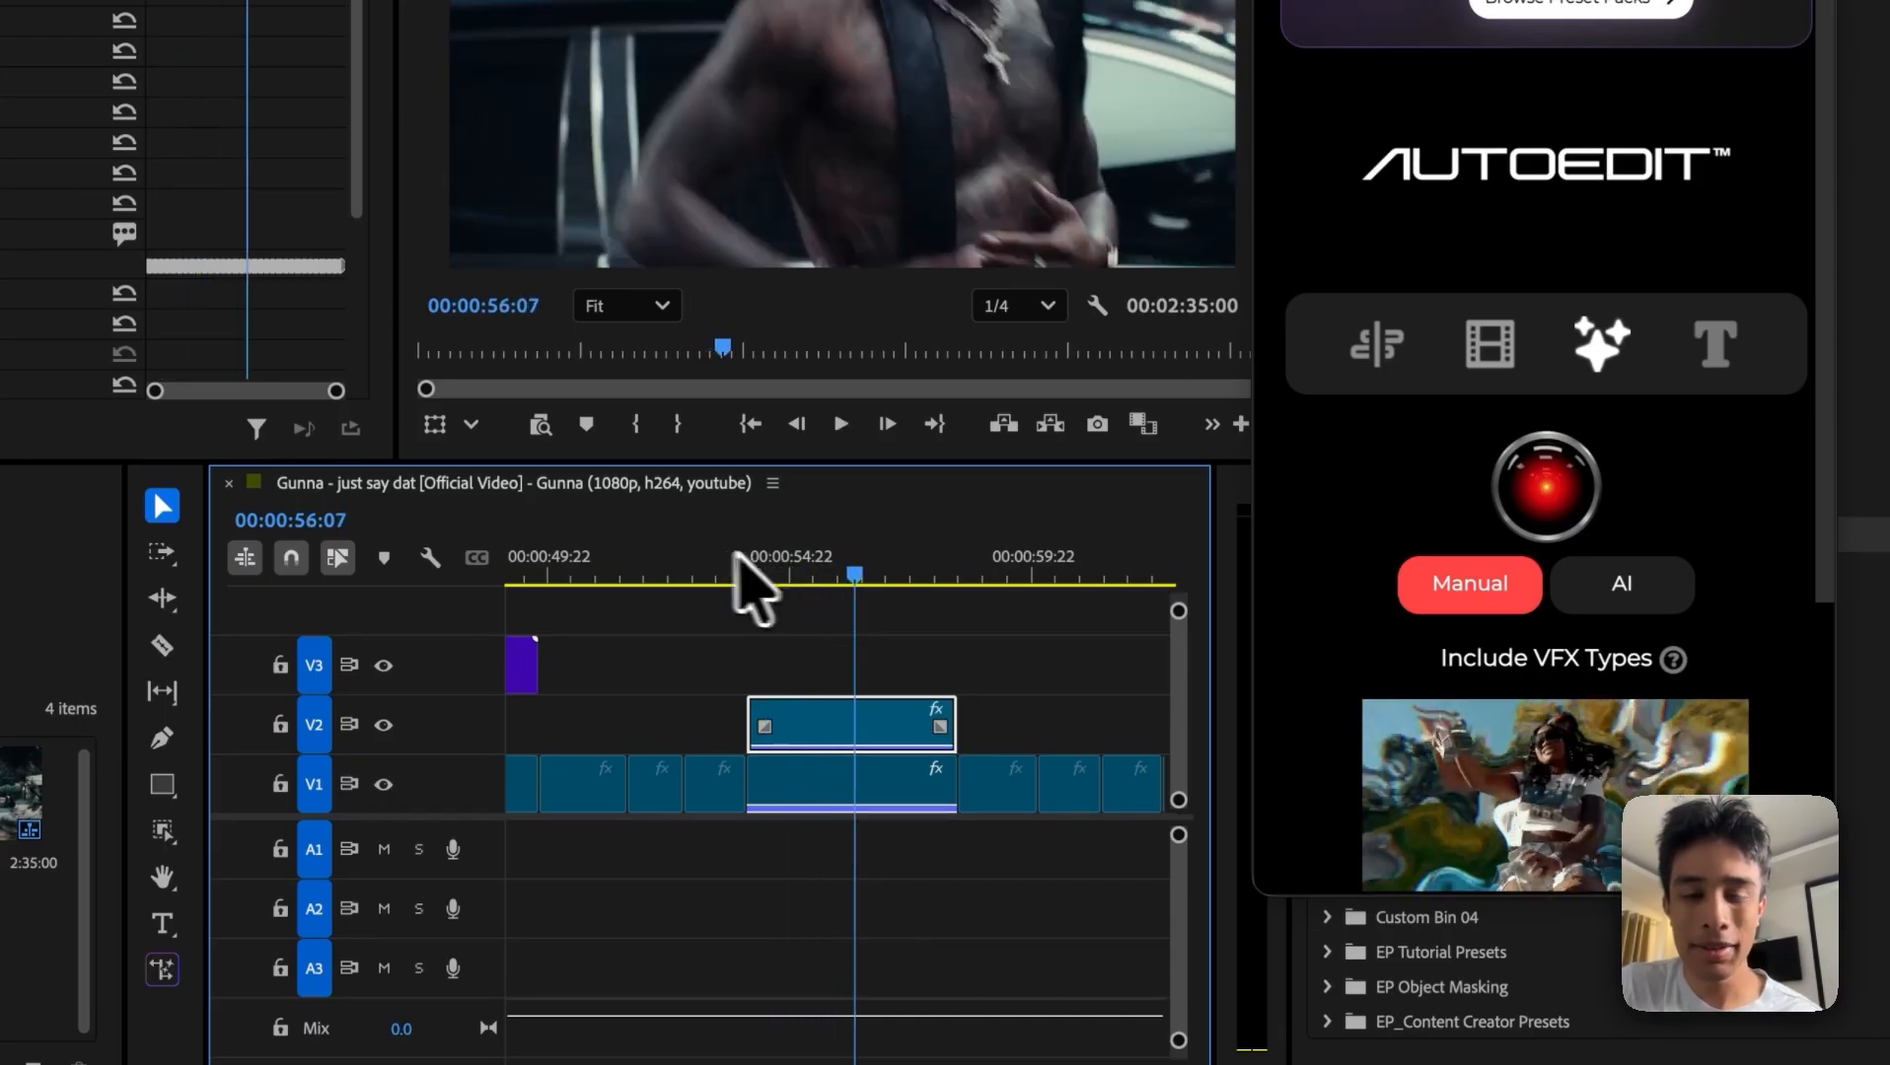
Step: Insert the Energy effect AutoEdit - Trippy Preset 1 at the playhead on the V1 clip beneath the masked copy
drag(735, 555, 775, 554)
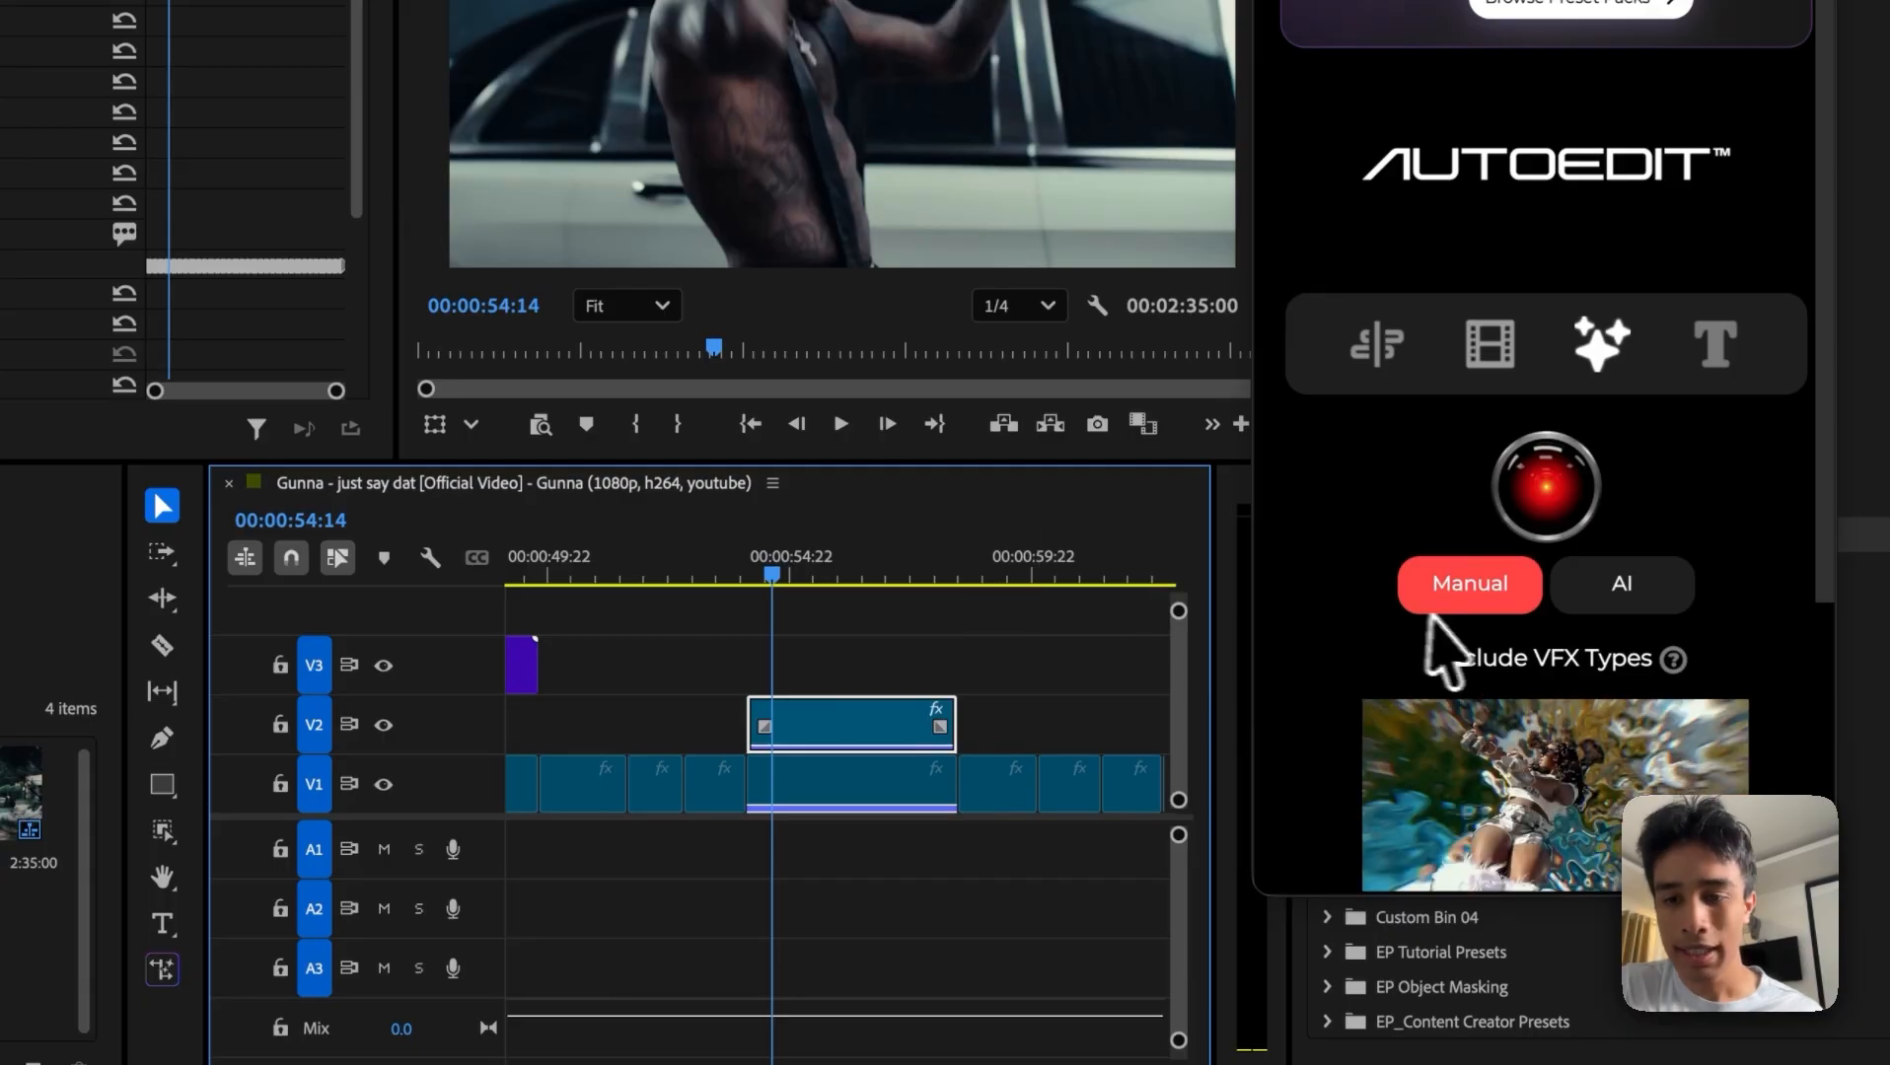
scroll(1450, 641, down, 4)
click(1282, 656)
click(1283, 656)
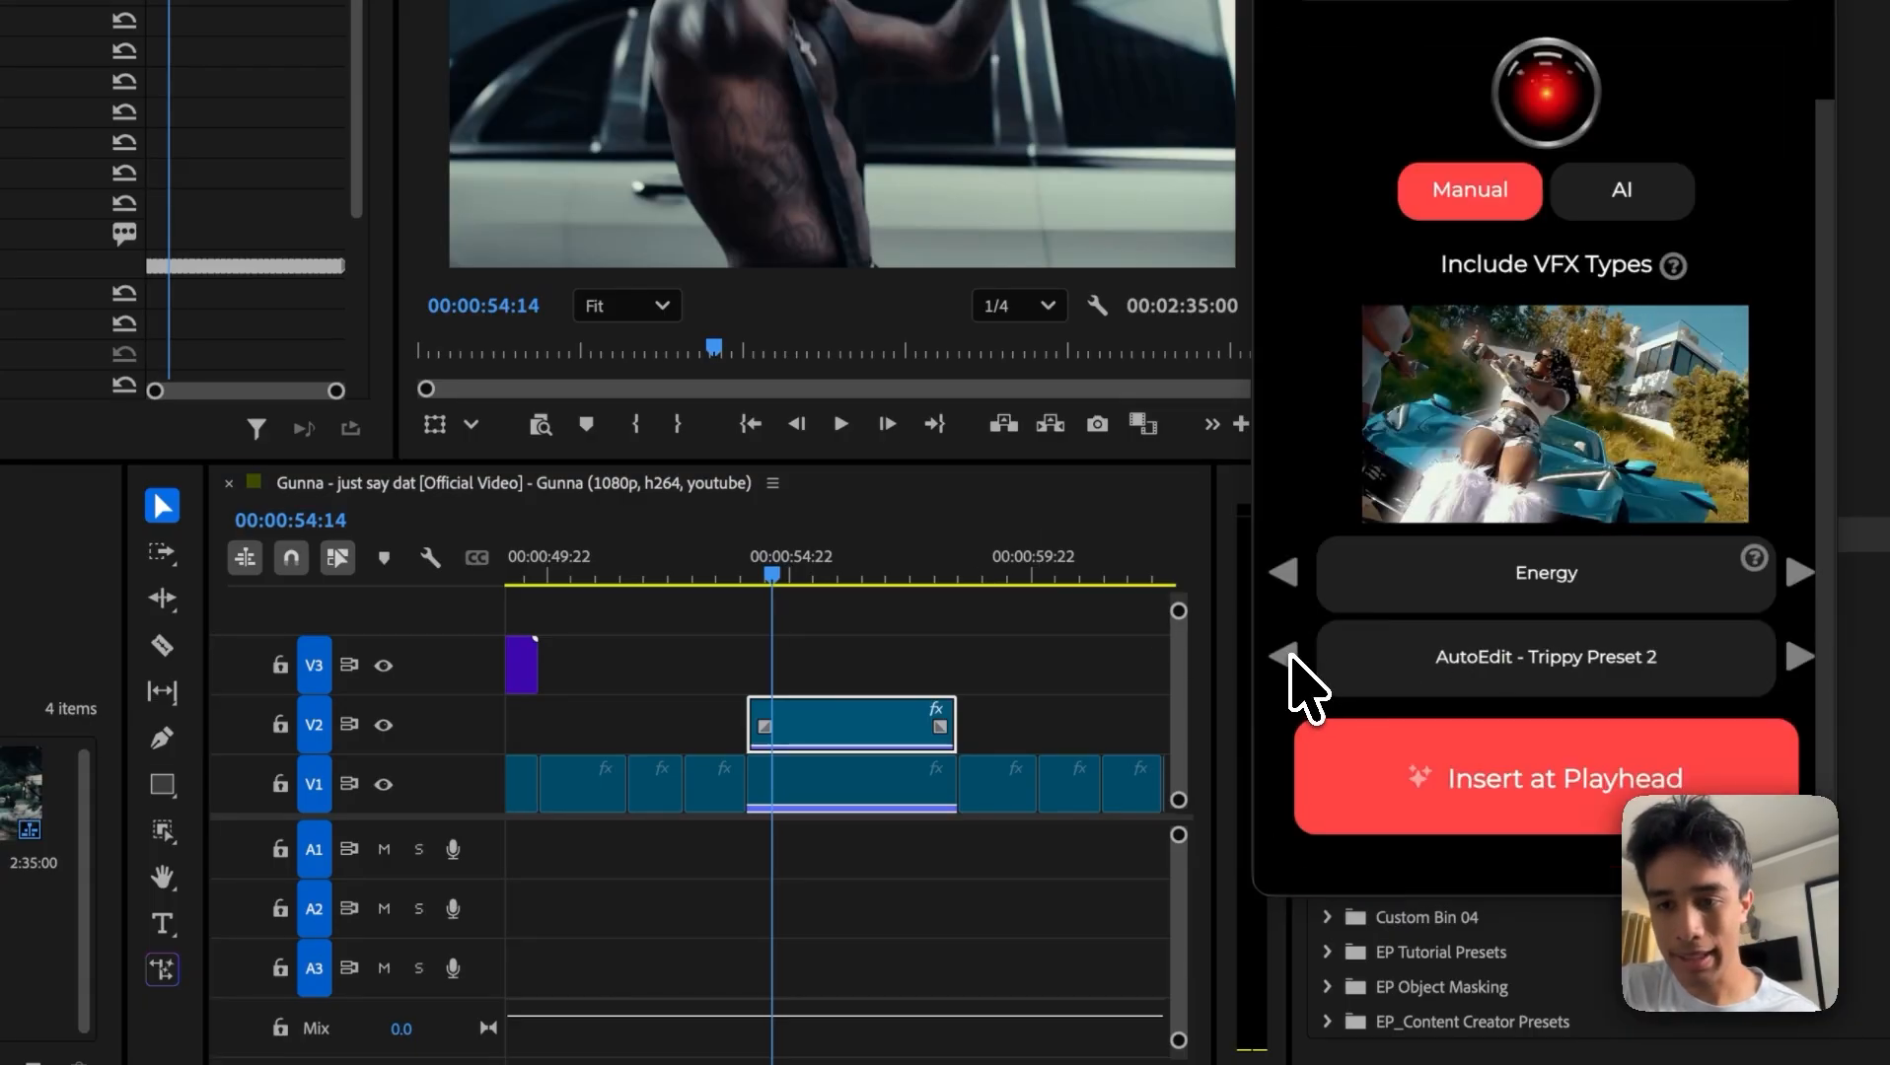
click(1284, 656)
click(1397, 781)
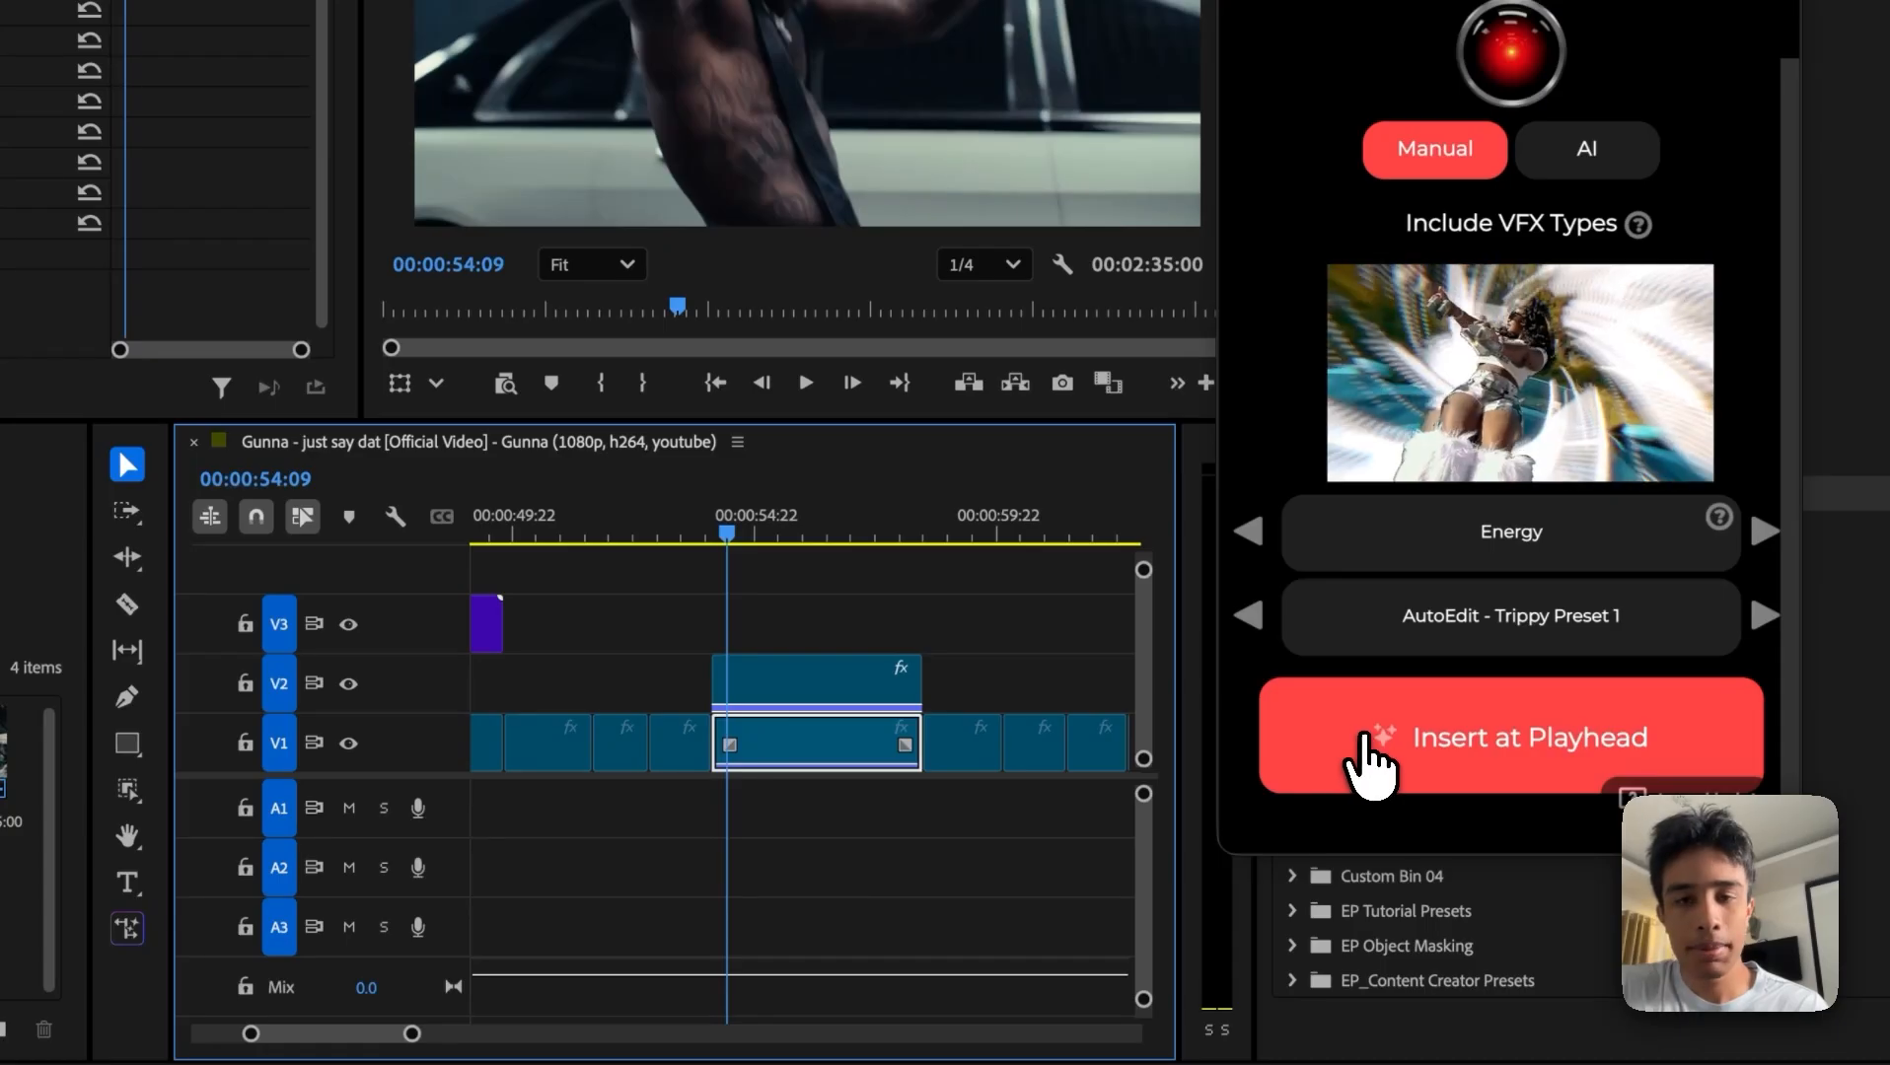
Step: Try the AutoEdit - Trippy Preset 1 effect on the V1 background clip and play it back from just before the masked clip
click(1370, 759)
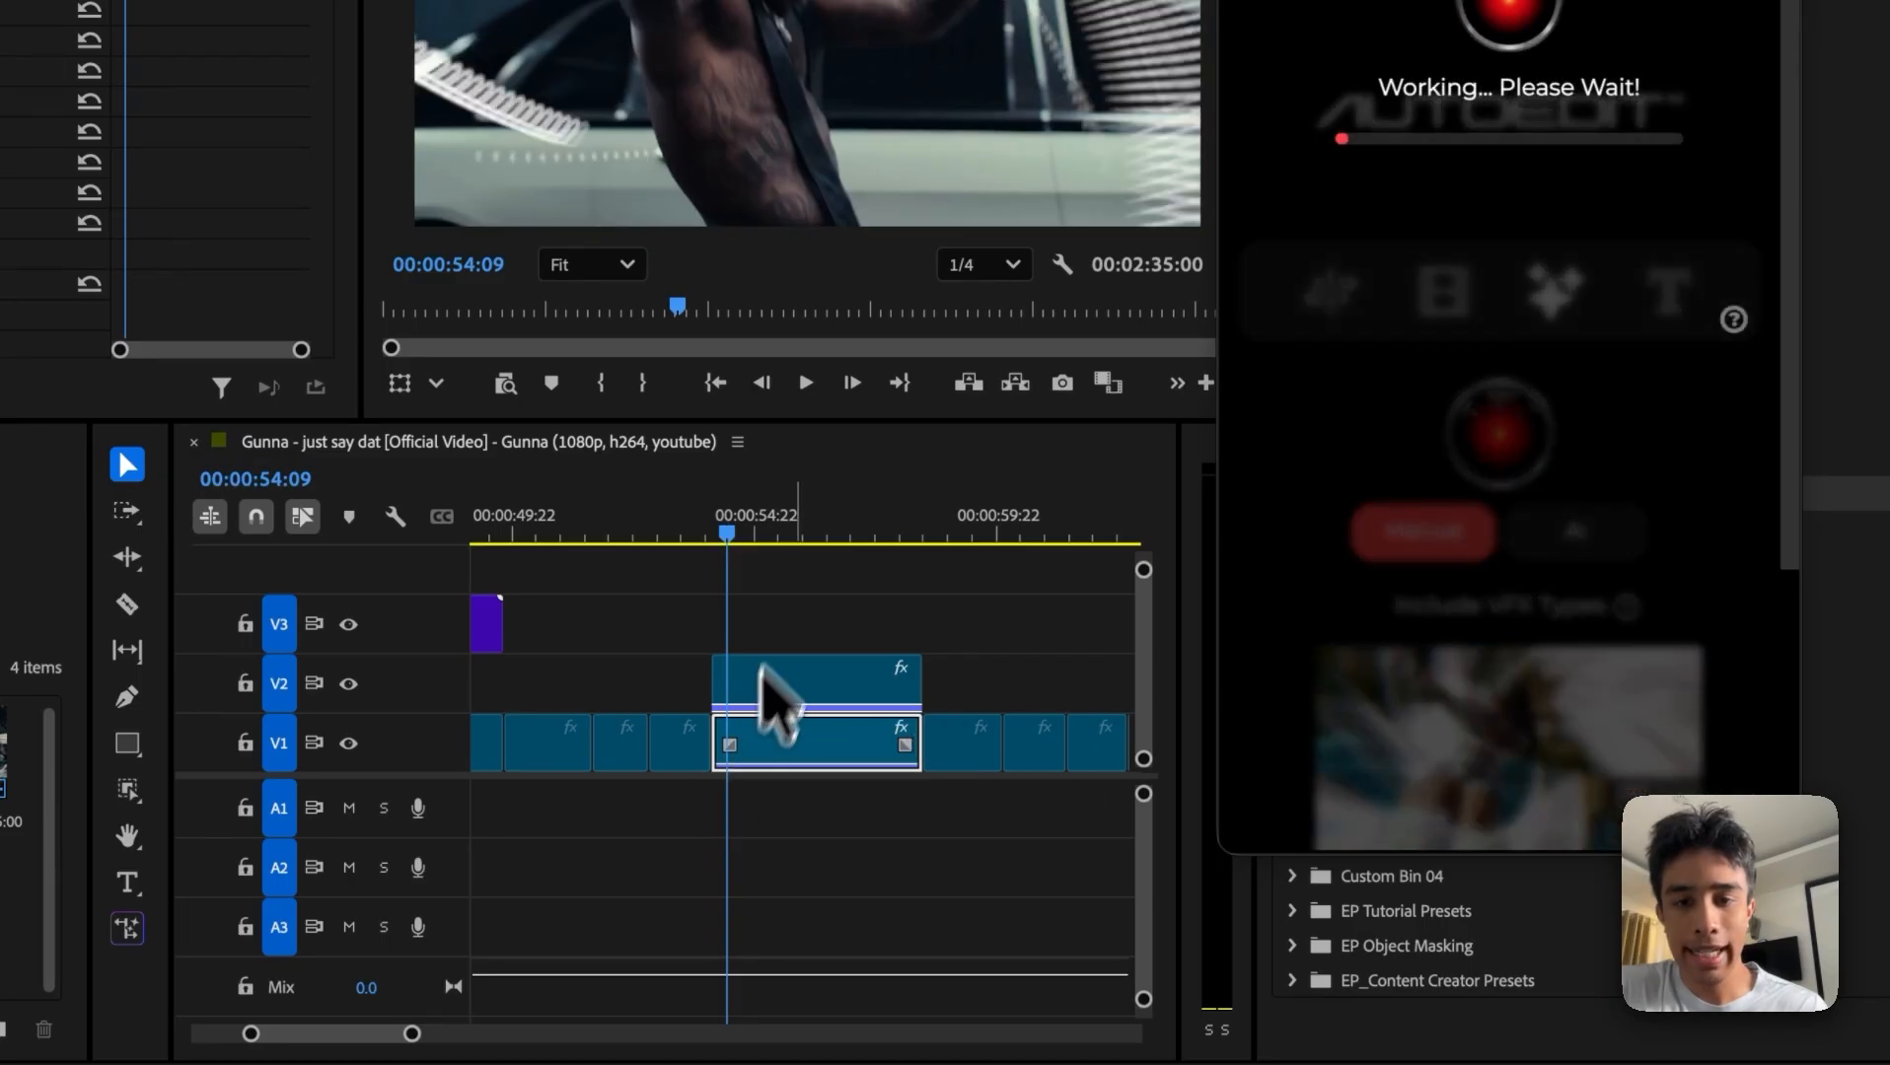
click(712, 512)
key(space)
click(705, 510)
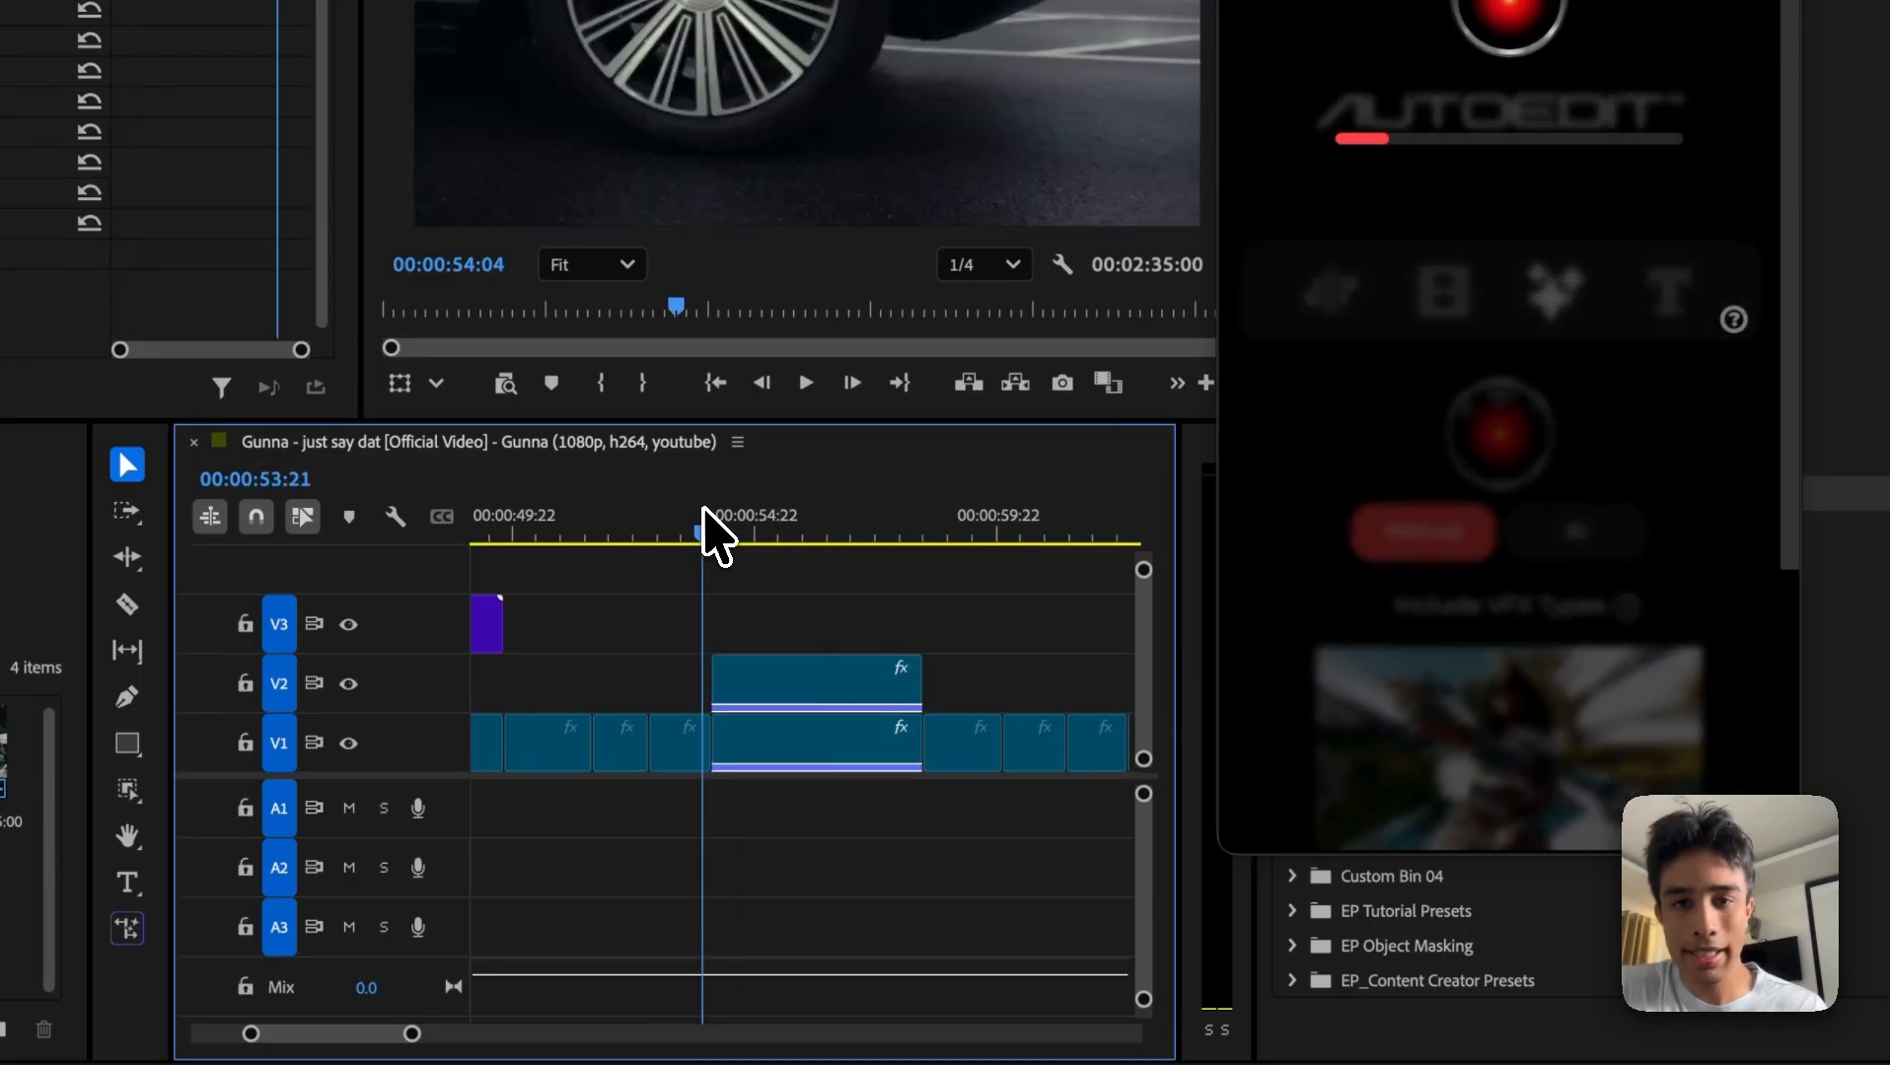
key(space)
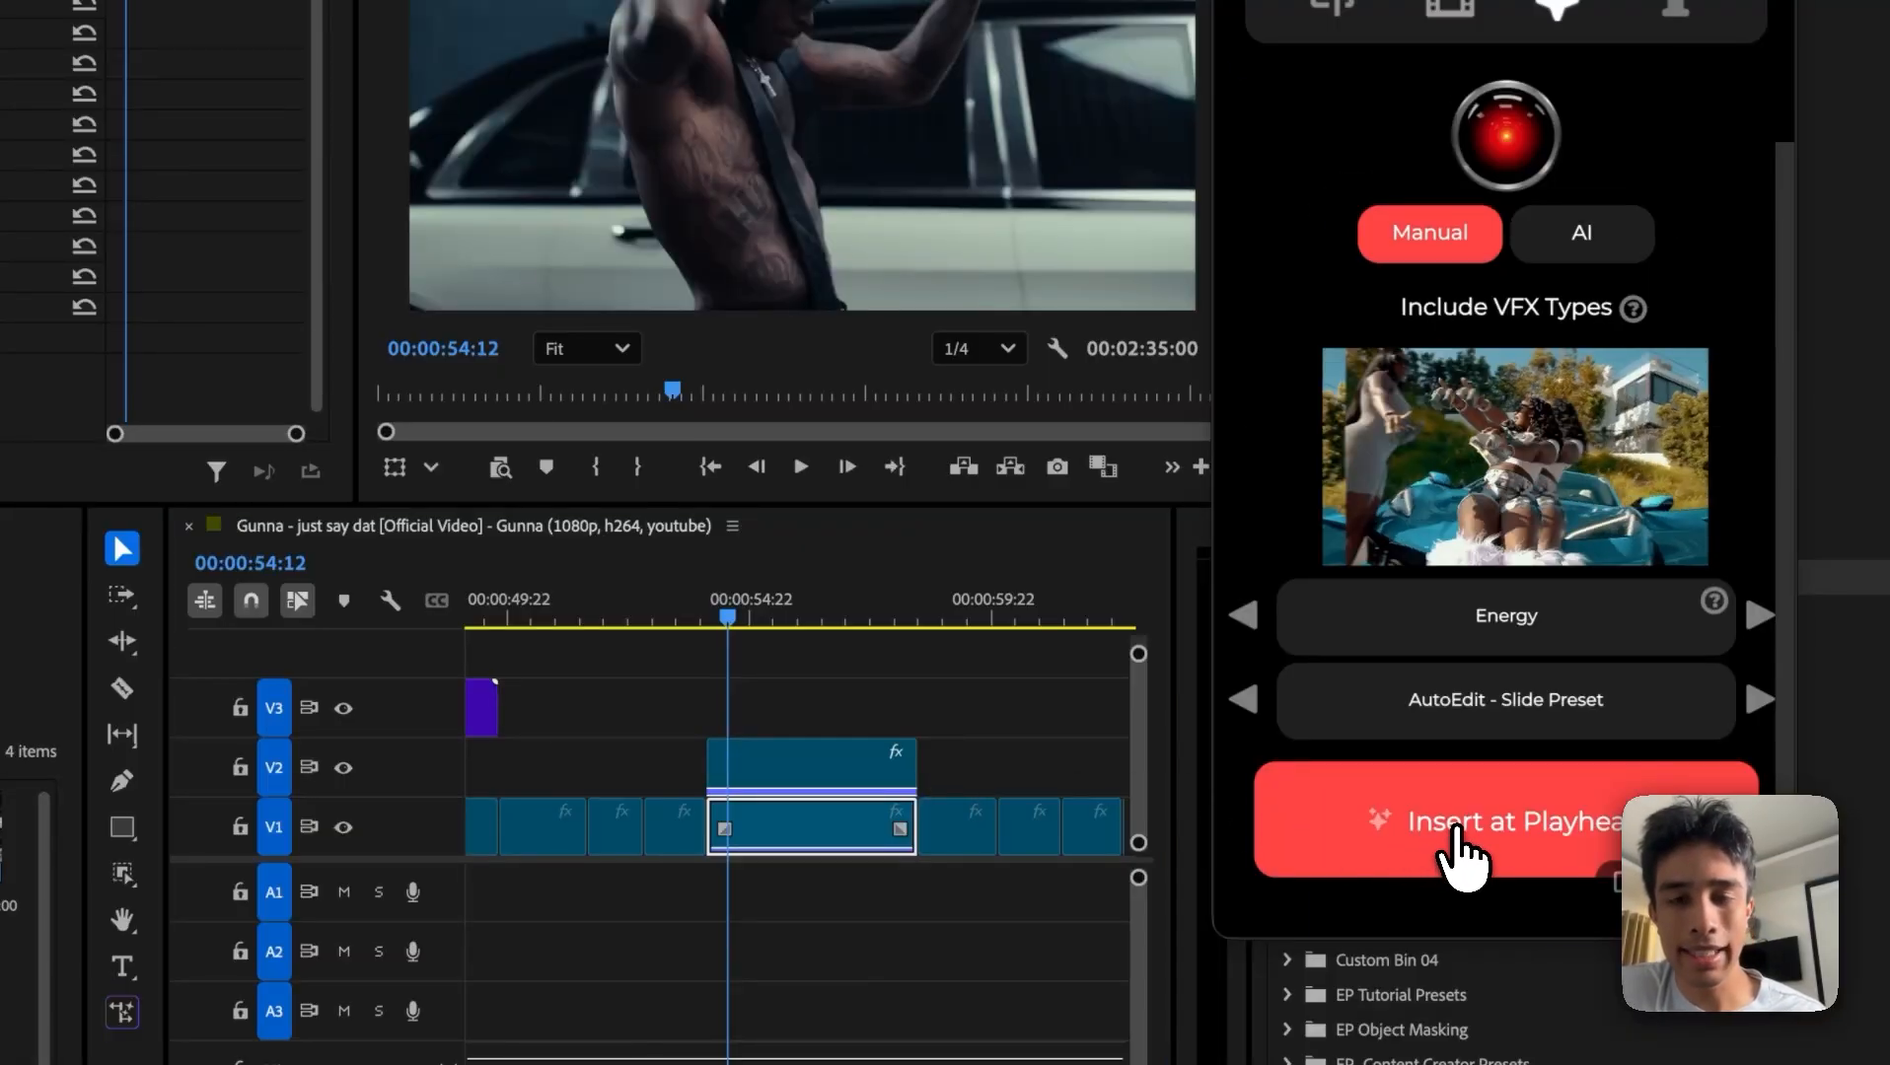
Step: Insert the Energy effect AutoEdit - Slide Preset on V1 at 00:00:54:12 and play back the sliding background from the clip's start
click(1458, 856)
click(712, 615)
key(space)
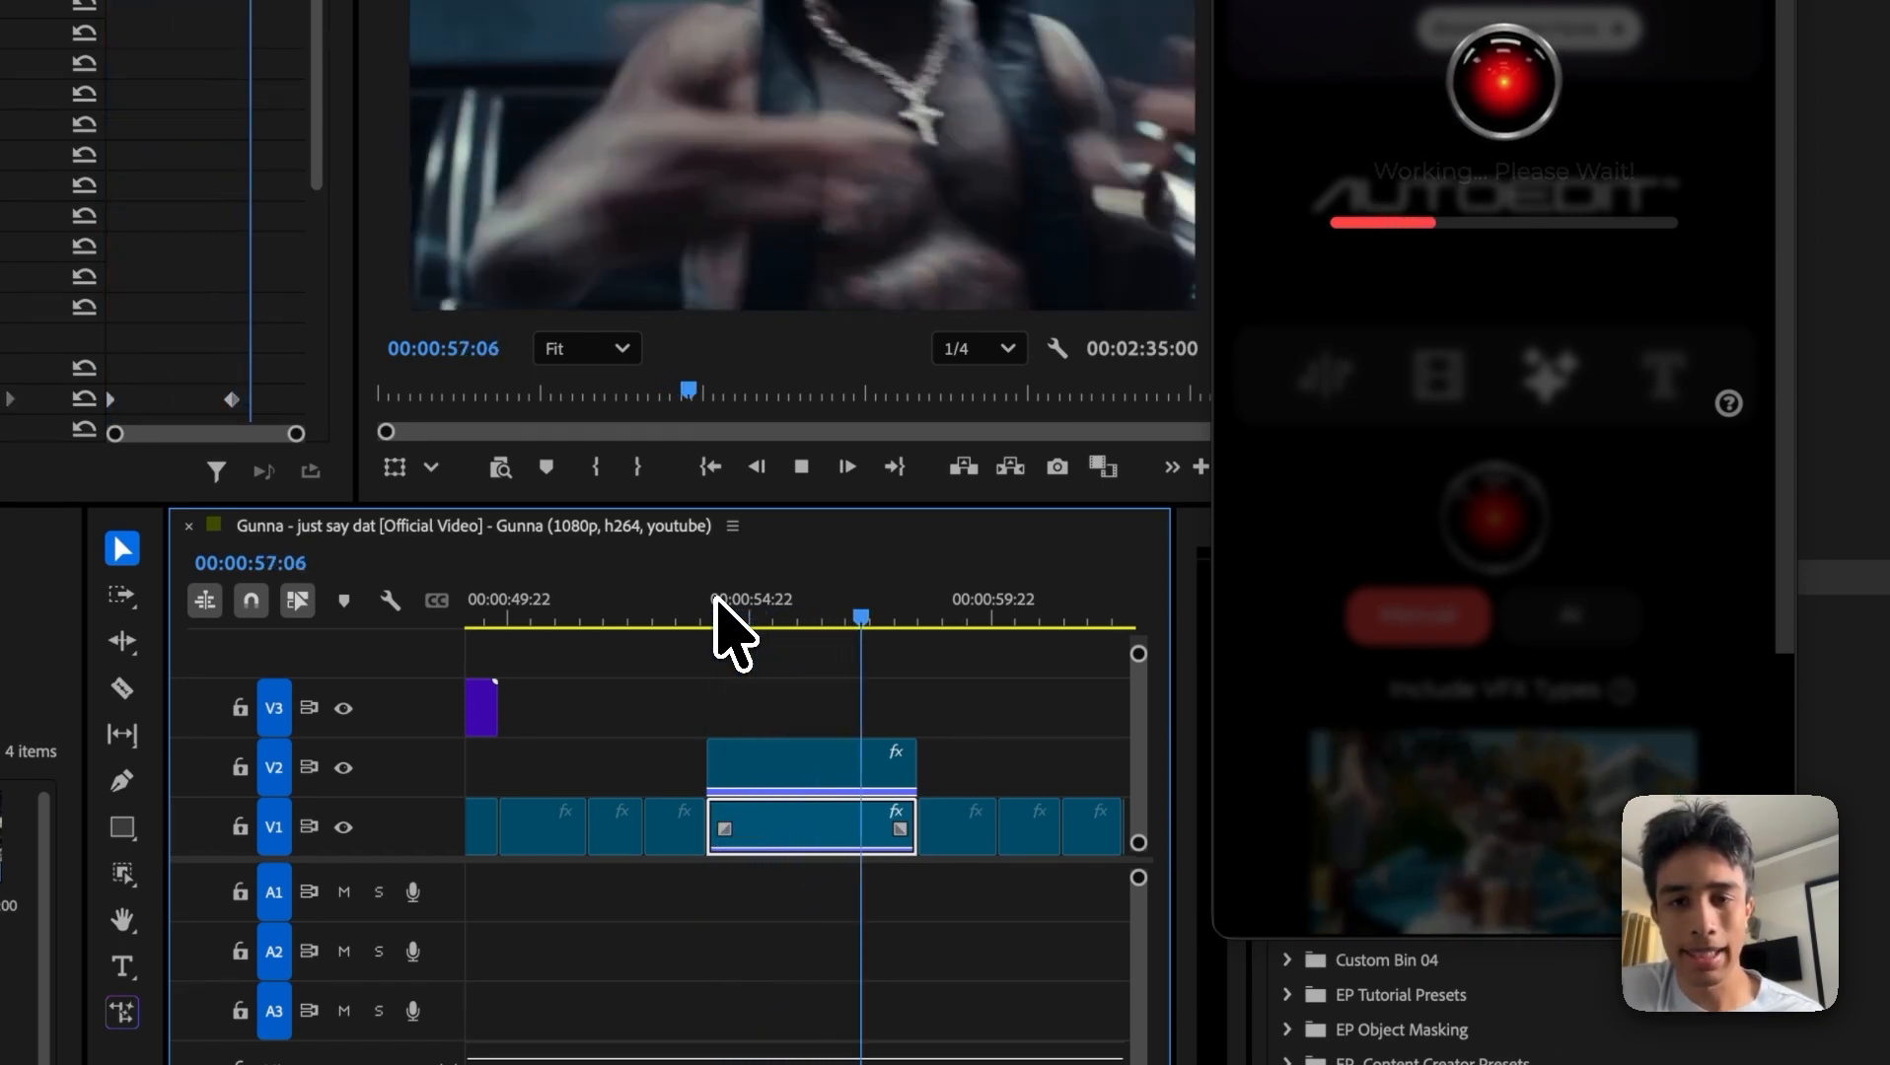
click(730, 618)
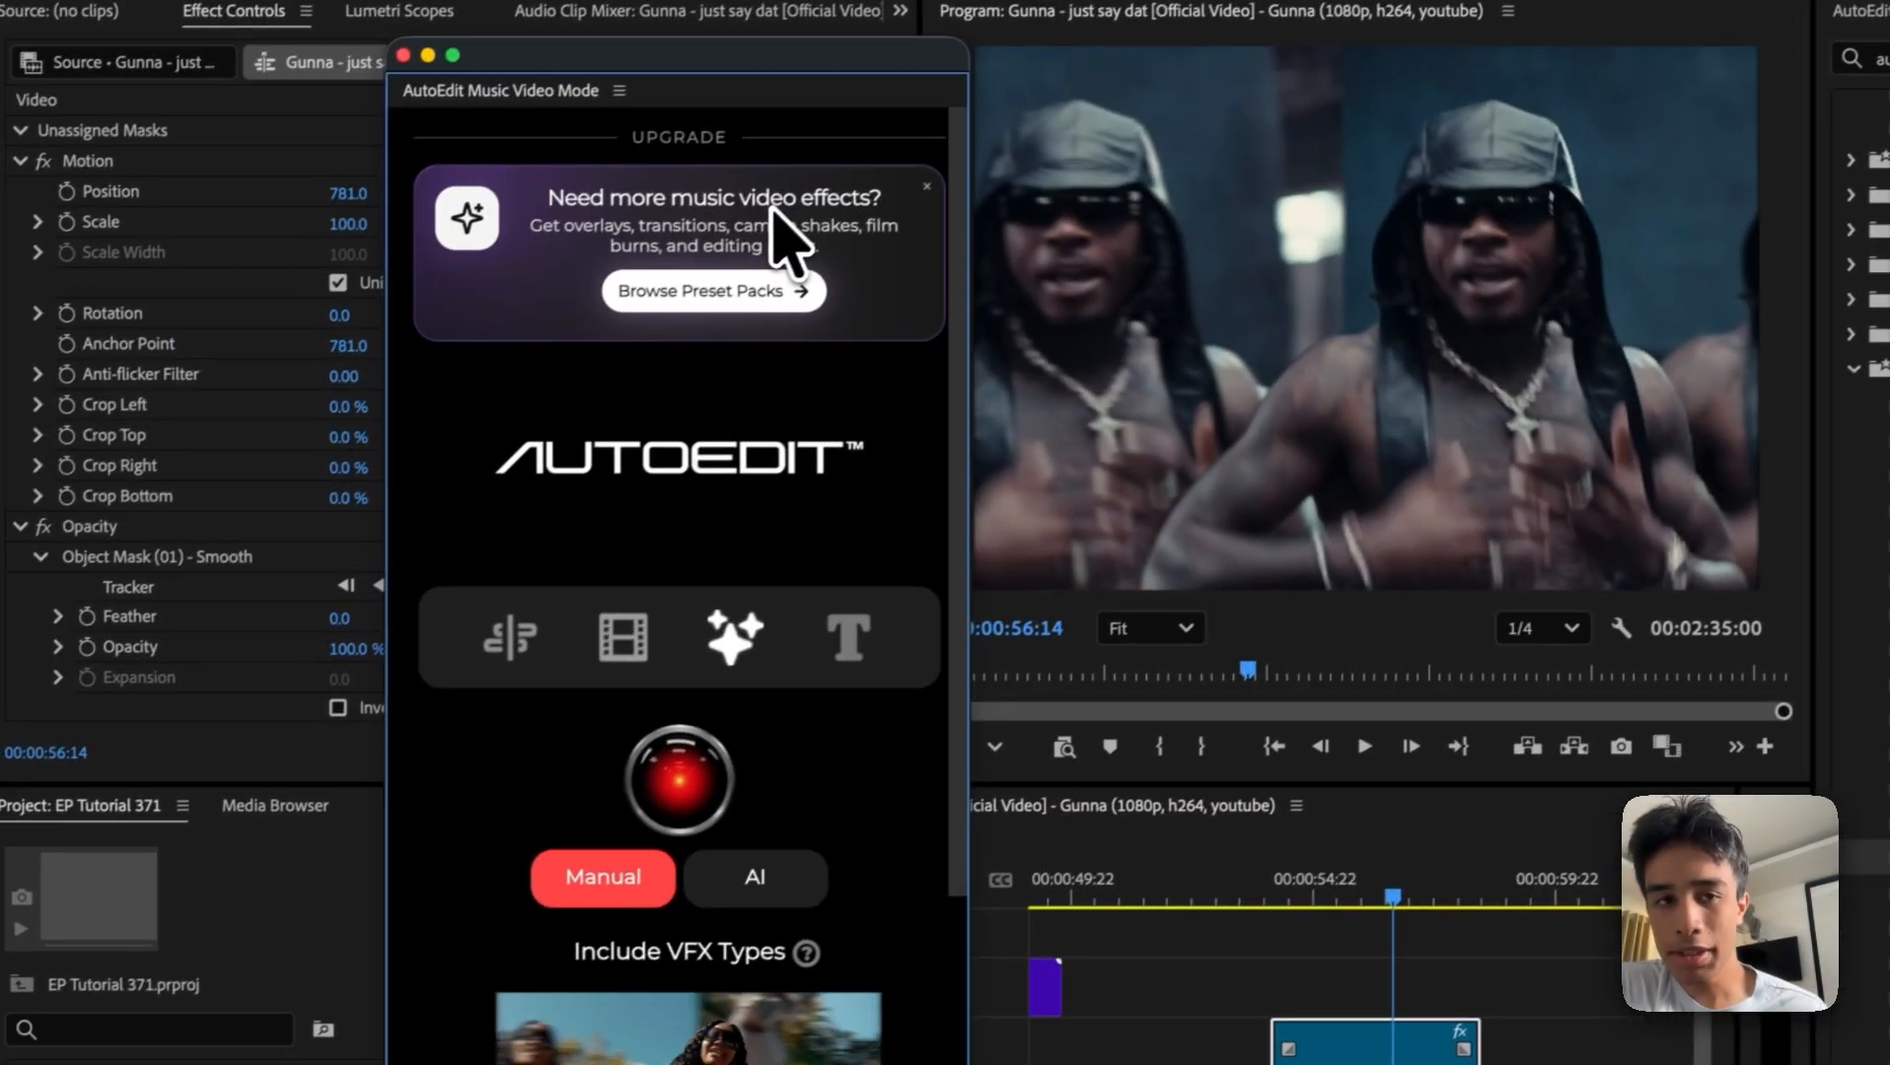
Step: Apply the AutoEdit - Trippy Preset 4 preset from the effects library to the V1 clip beneath the masked copy and play it back
scroll(651, 696, down, 5)
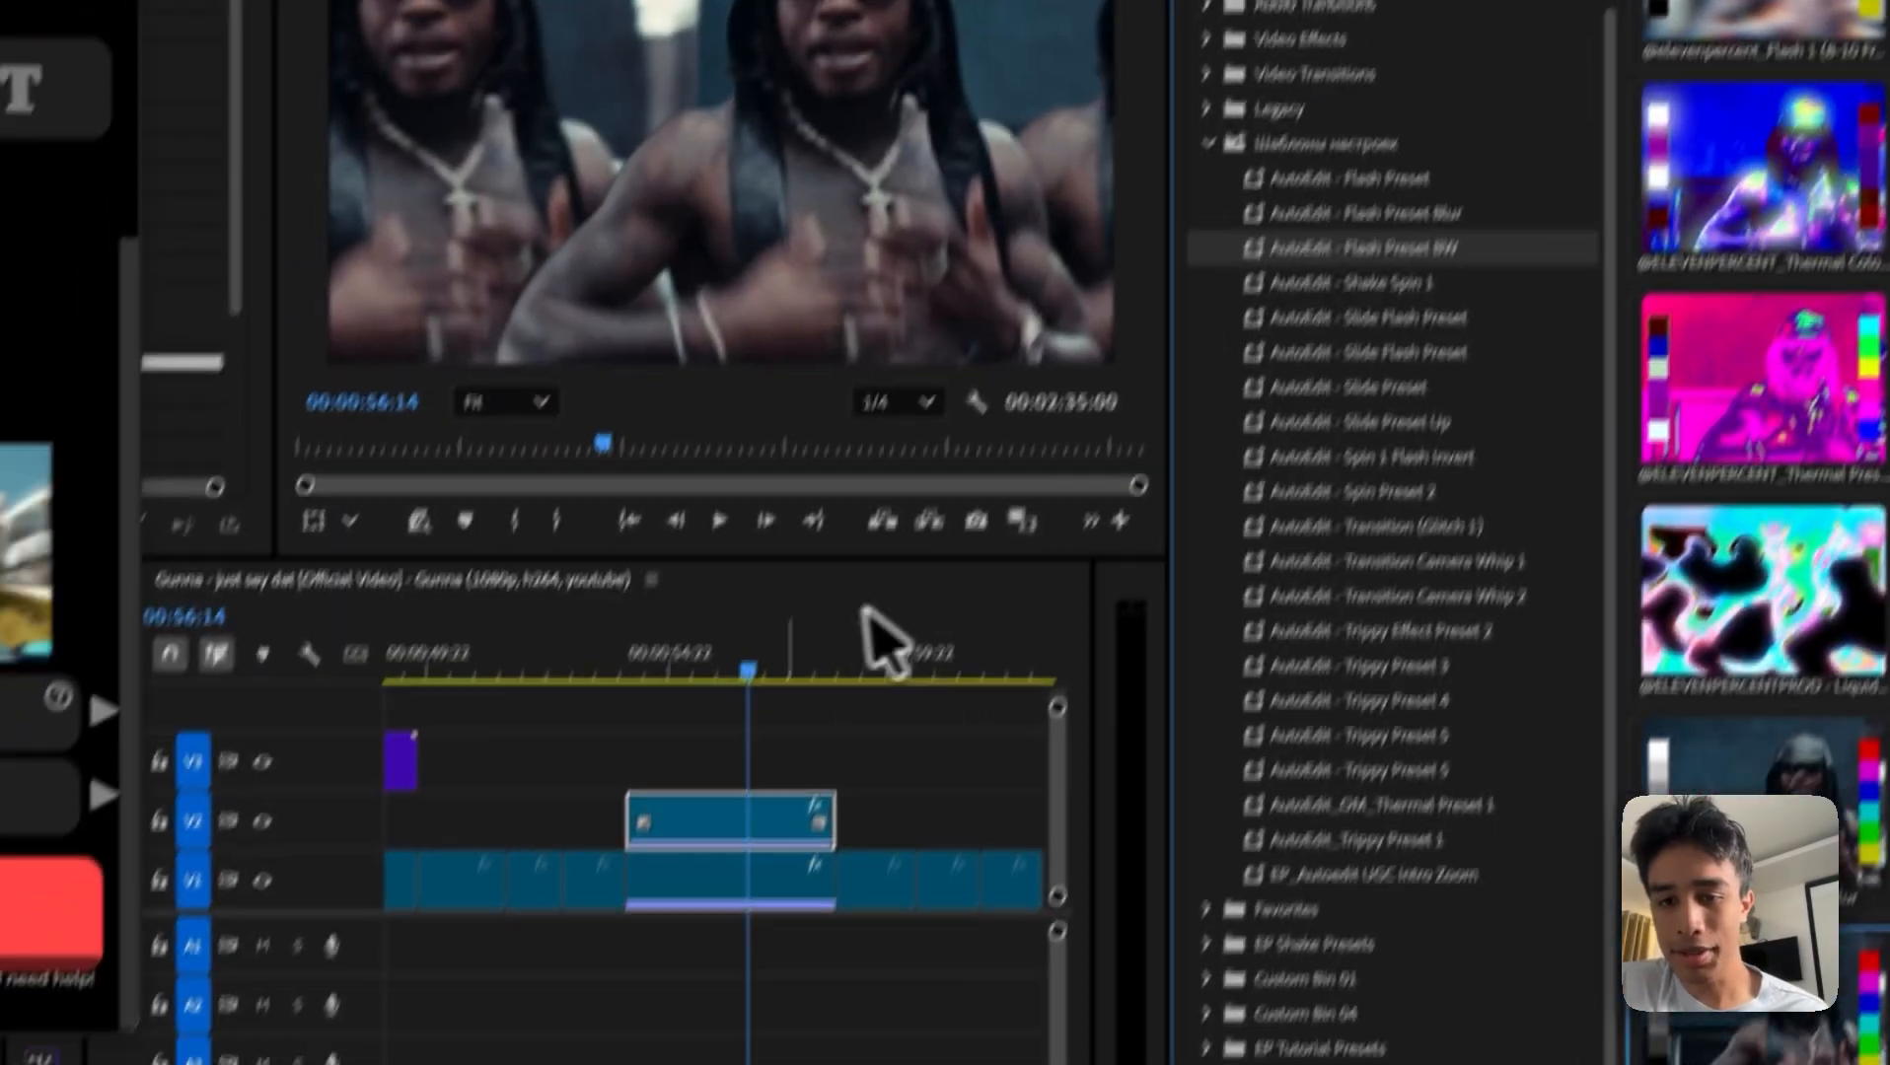
drag(731, 843, 631, 848)
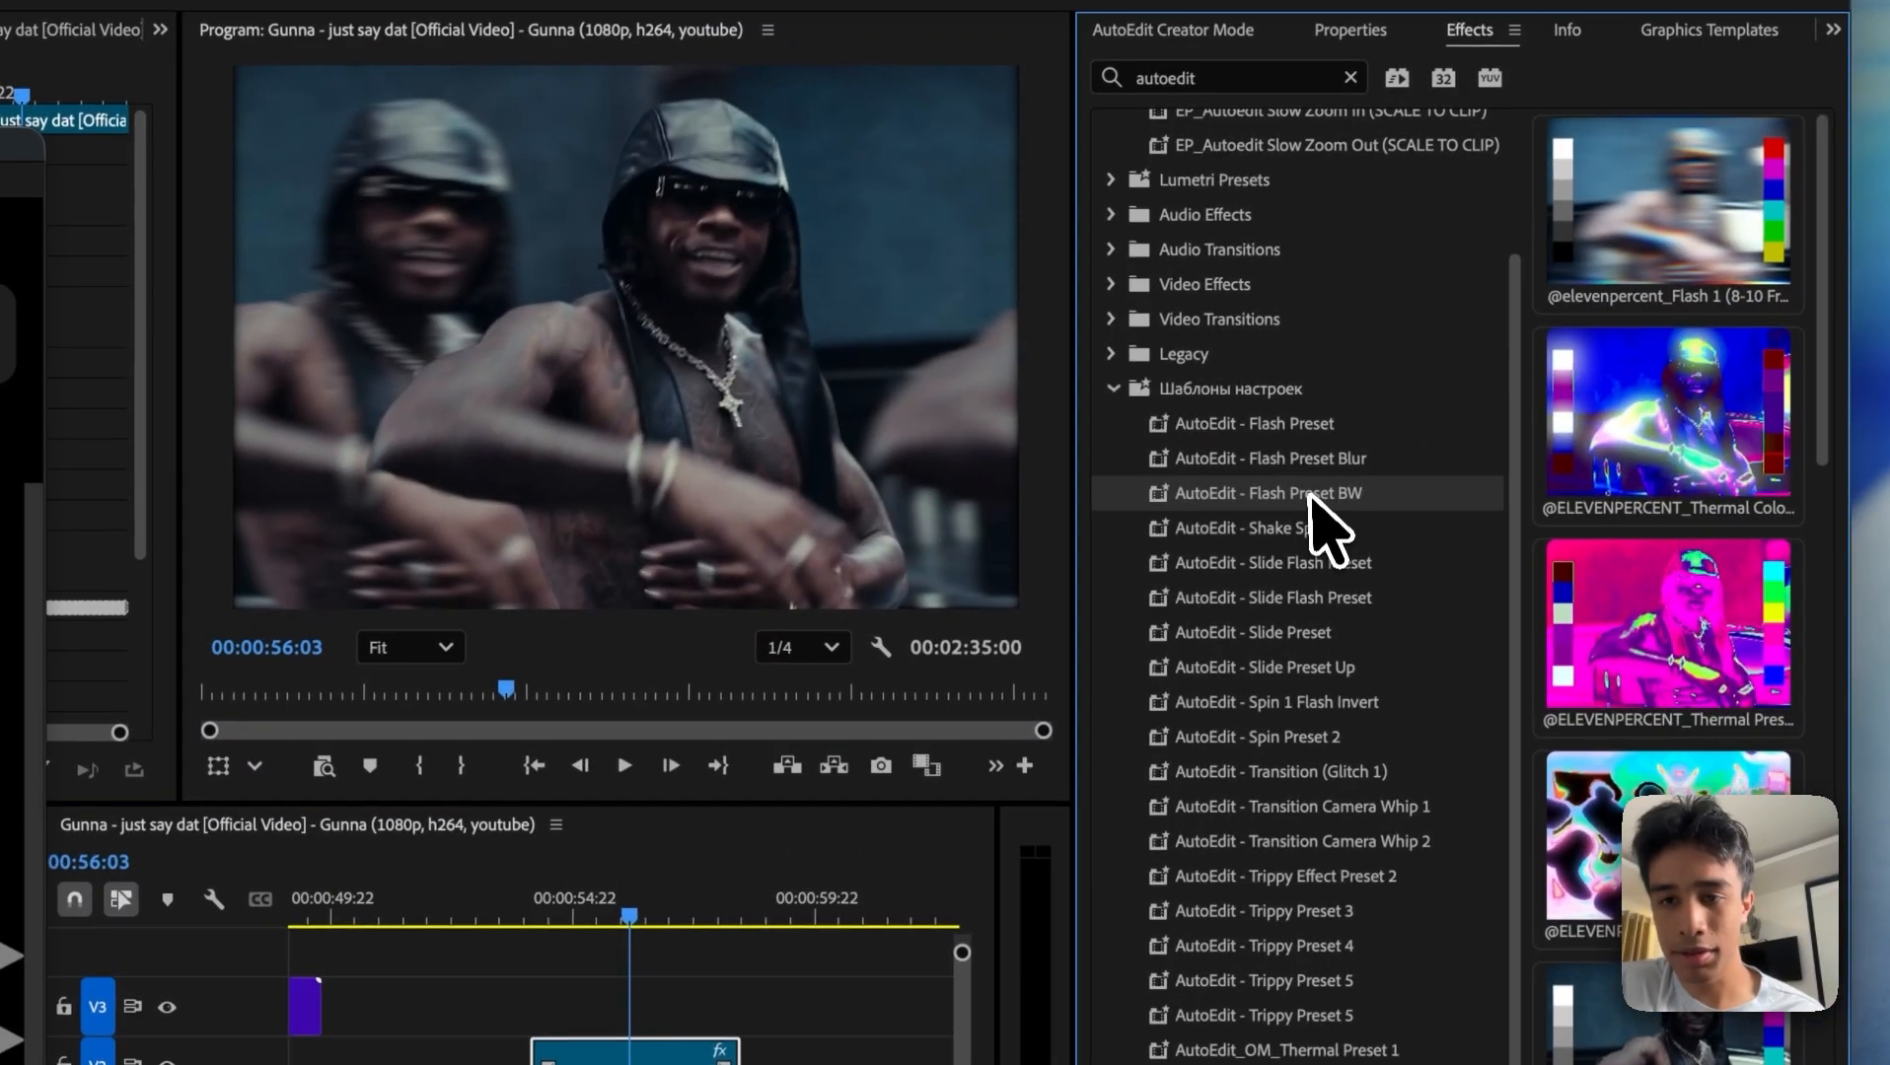
drag(1327, 443, 875, 851)
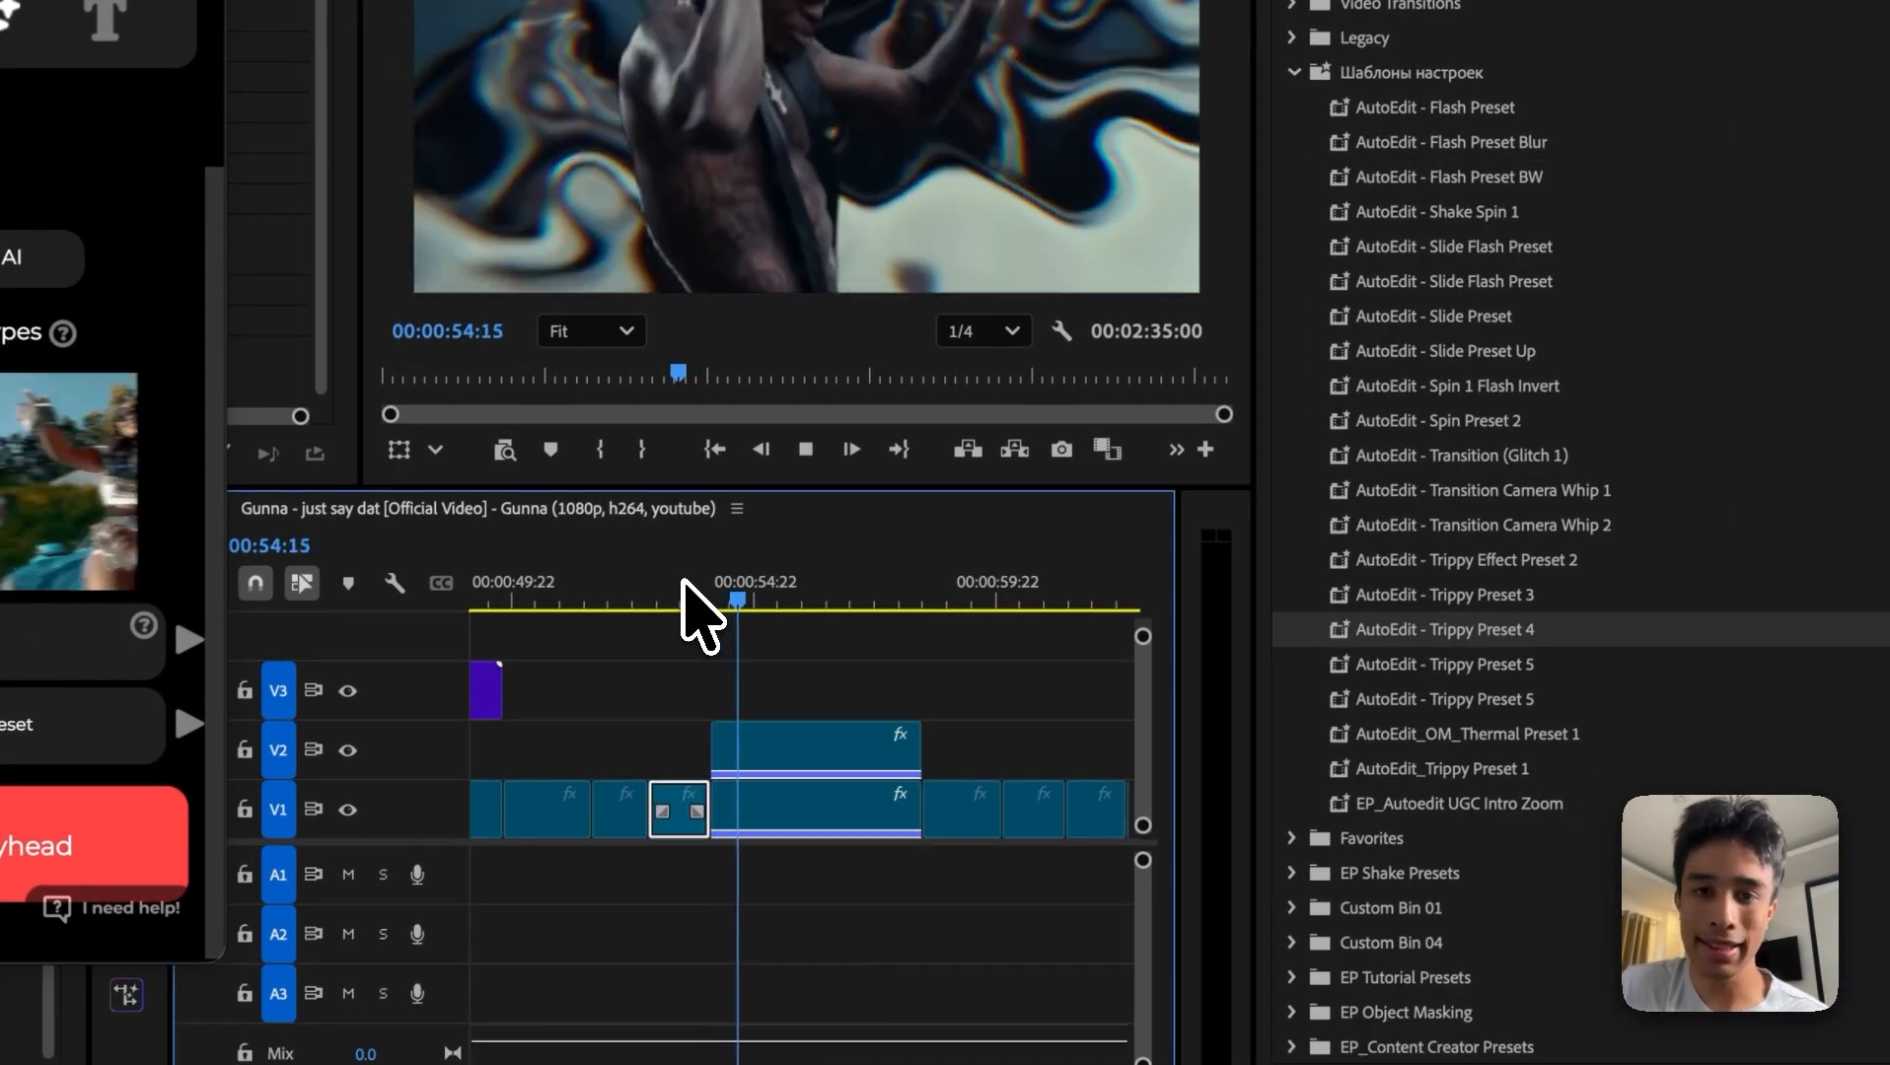
key(space)
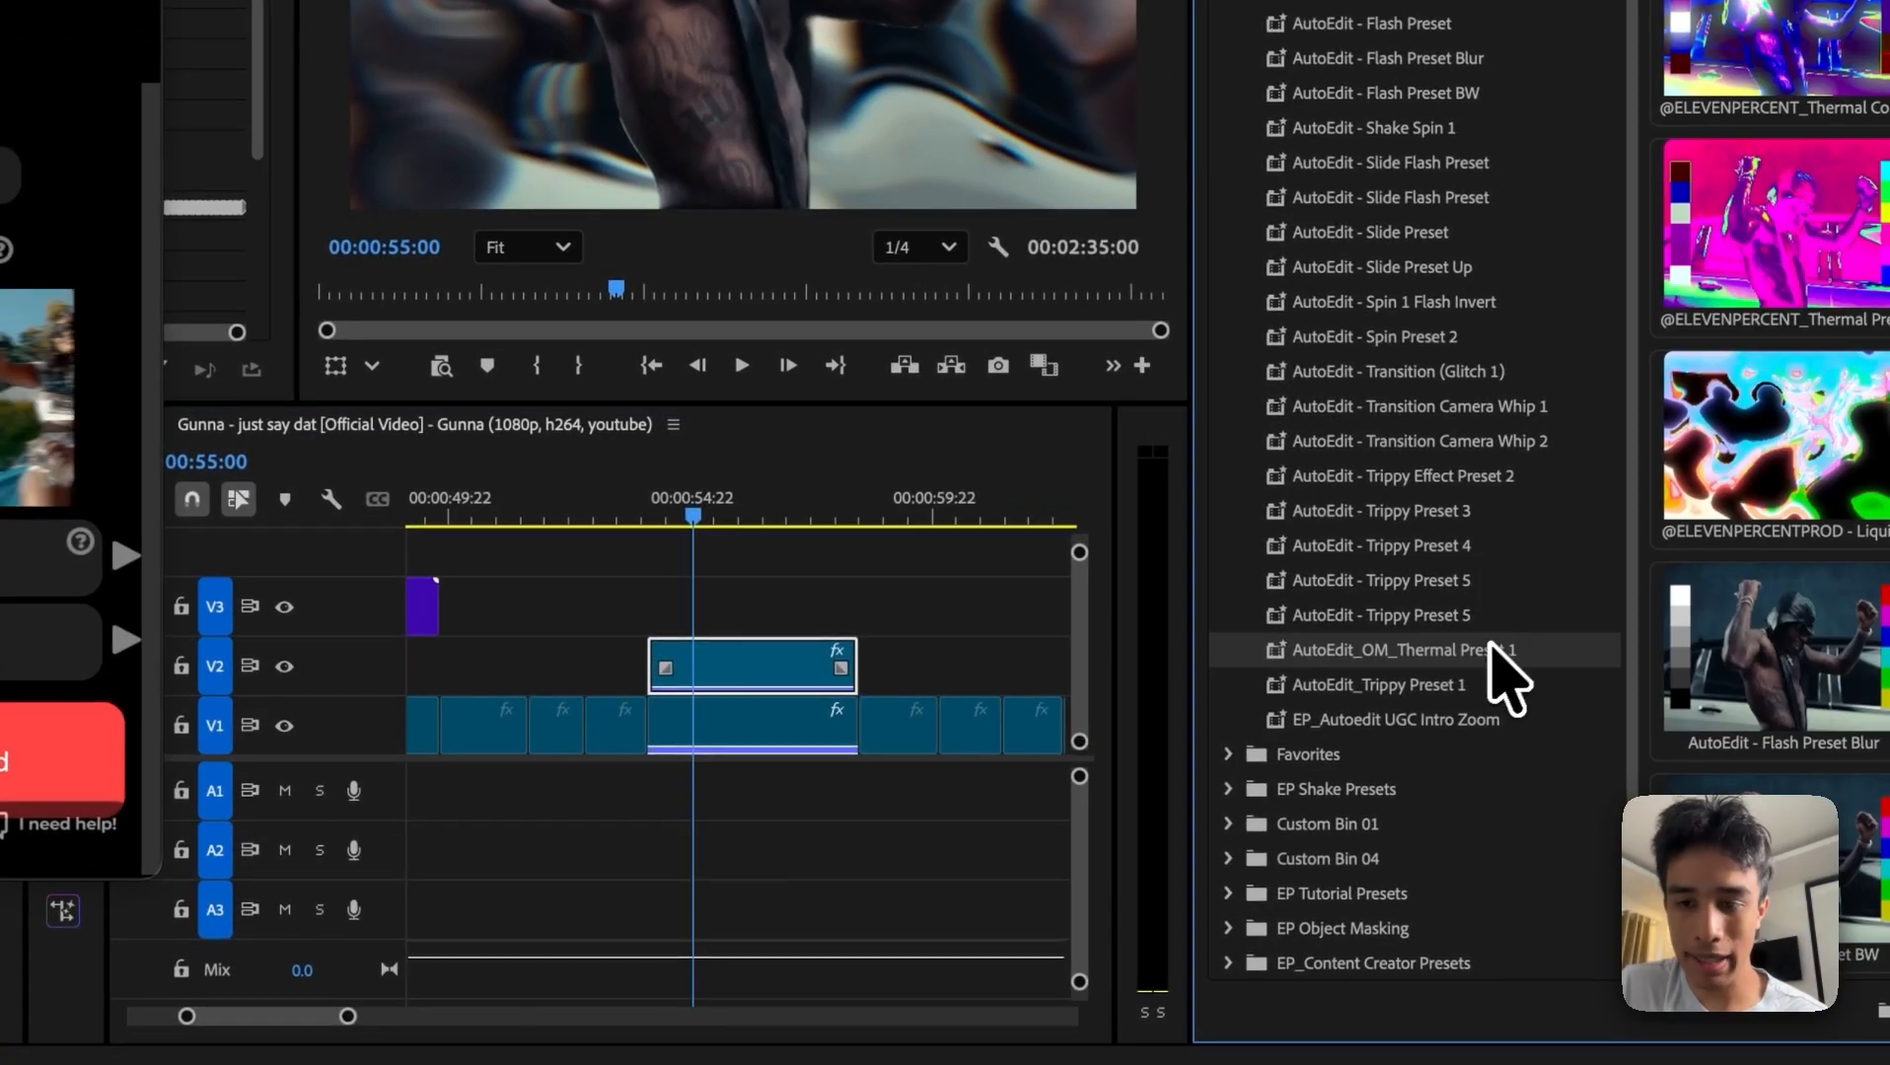
Step: Try the AutoEdit_OM_Thermal Preset 1 preset on the masked V2 clip and scrub near its start
drag(1480, 671, 758, 739)
drag(960, 514, 939, 517)
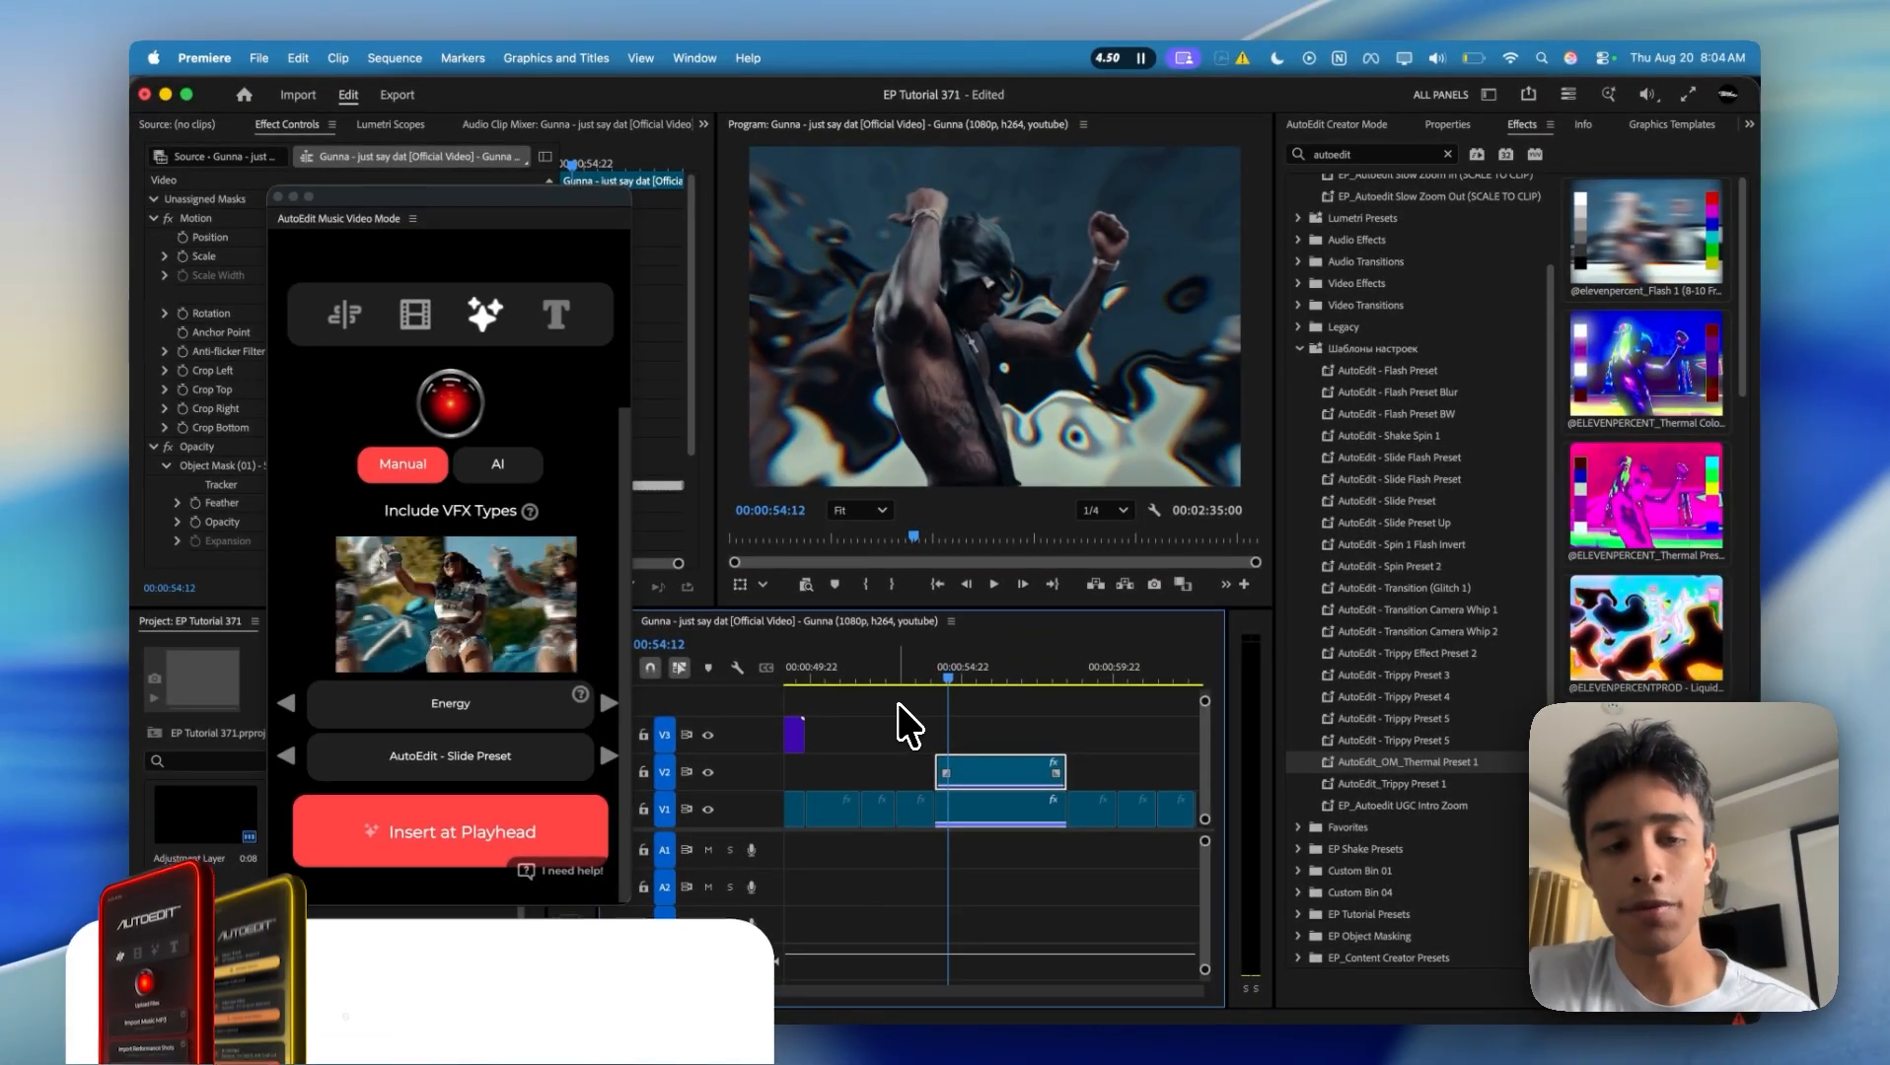
Step: Show AutoEdit Creator Mode and bring up Music Video Mode's Upload Files section
click(1327, 125)
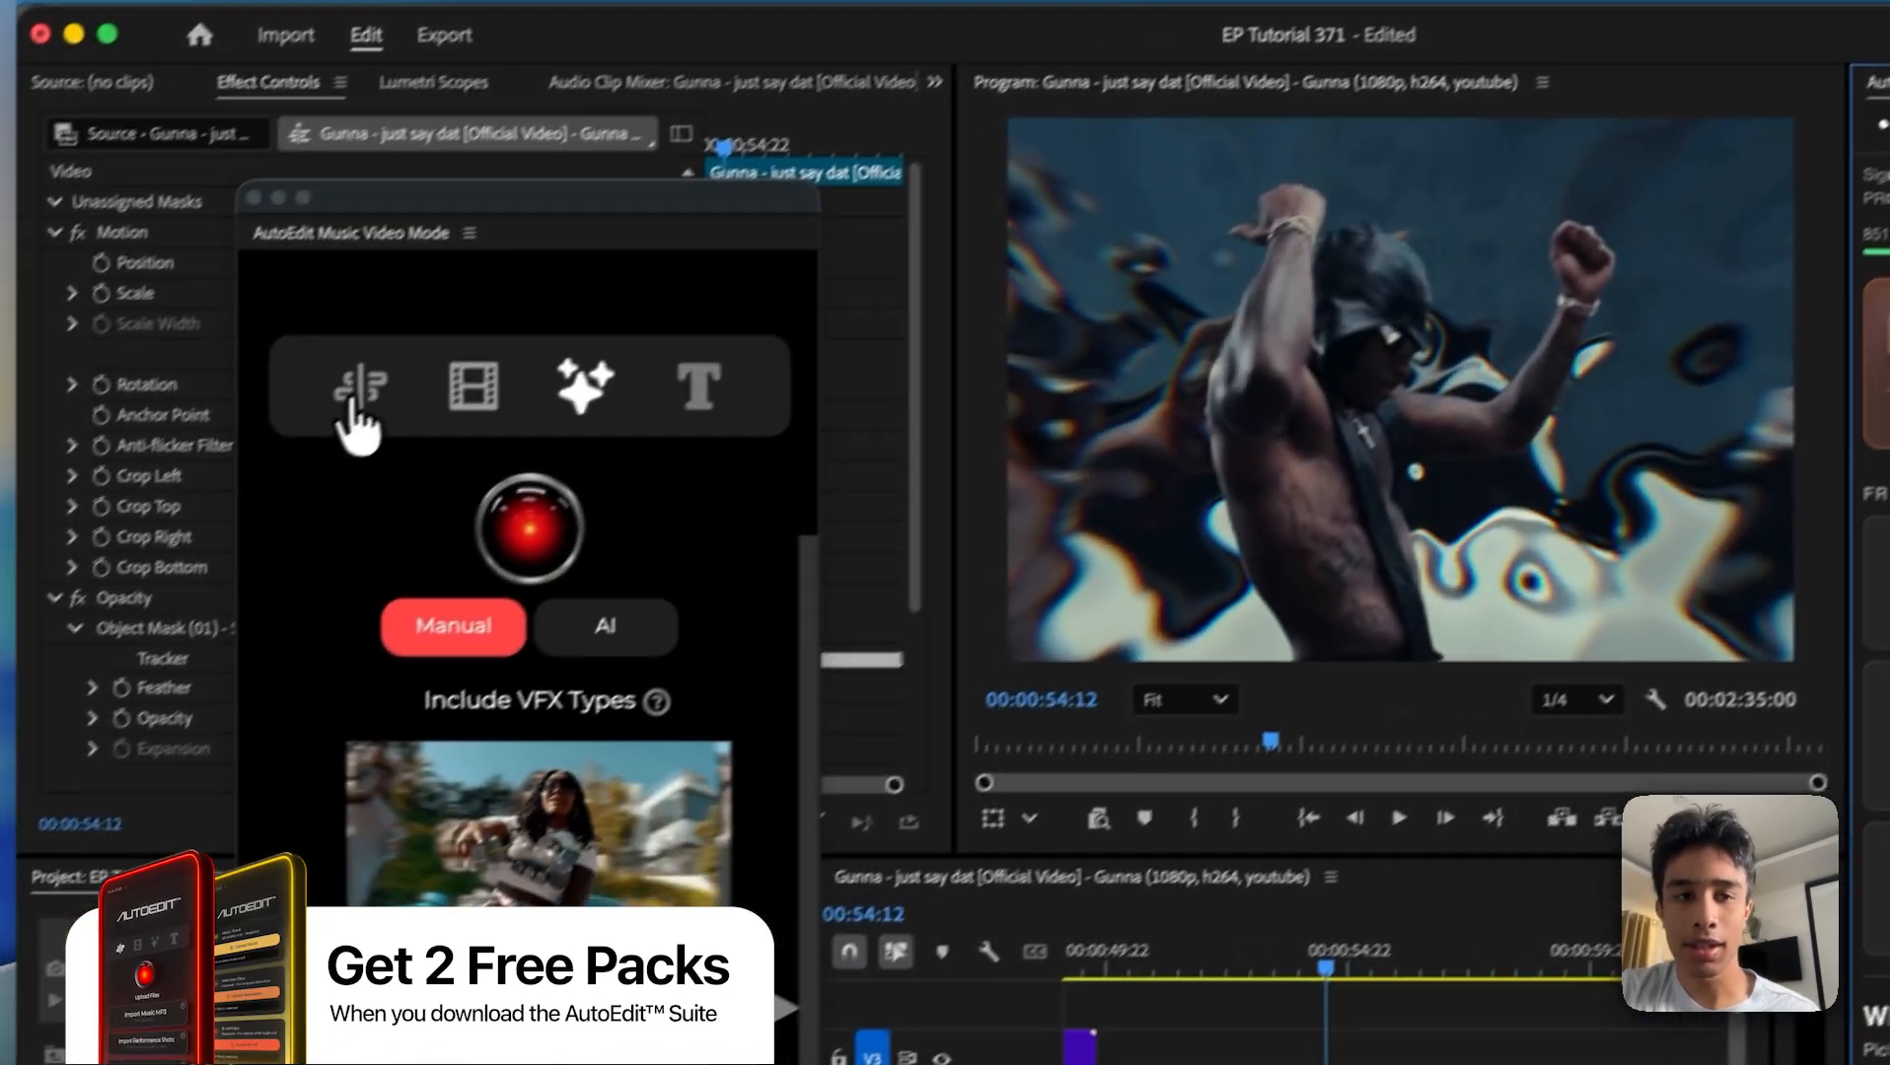
click(185, 470)
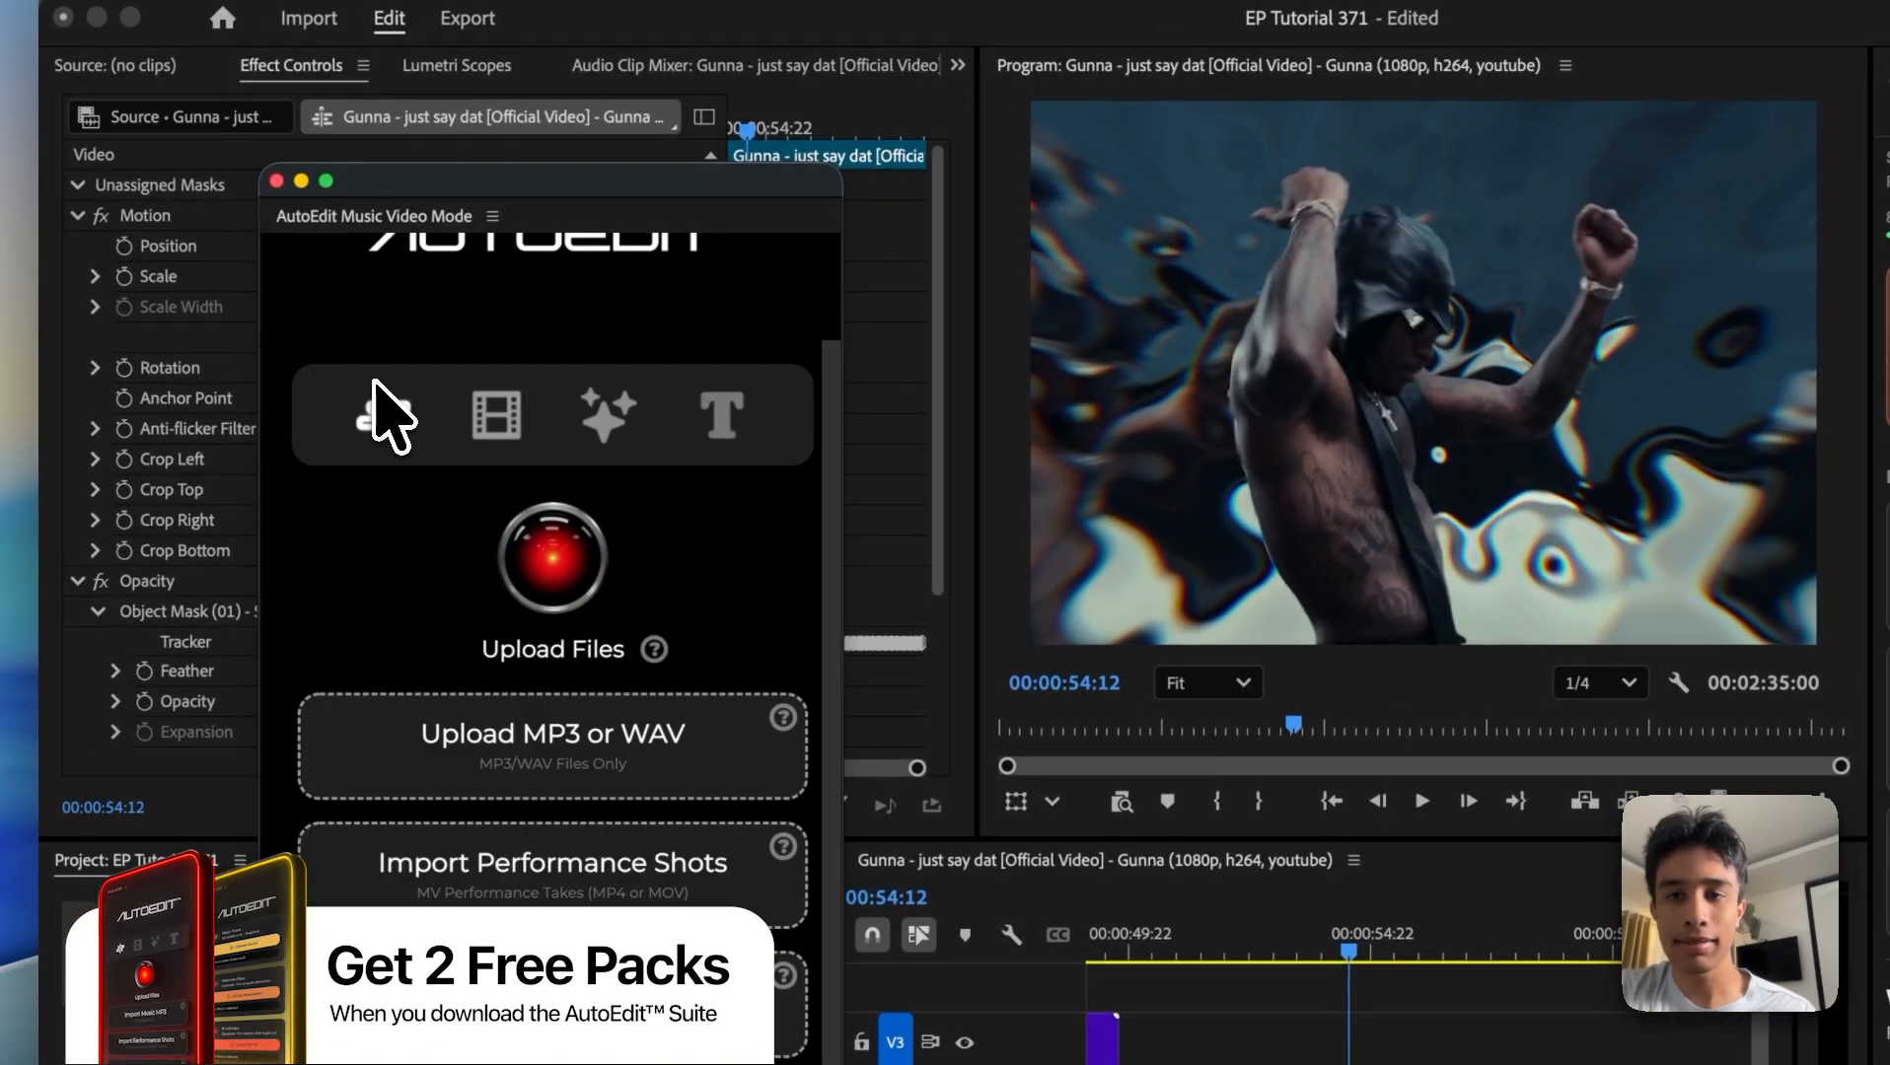